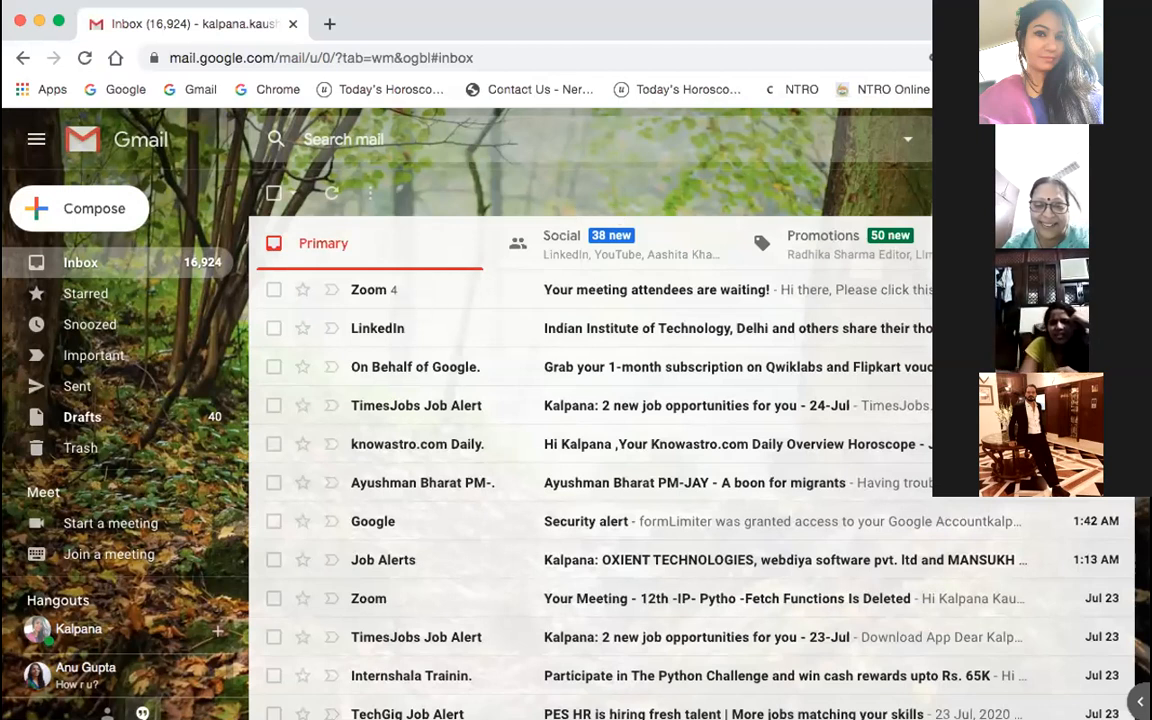
- Open Google Docs from Gmail's list of Google apps
{"action": "left_click", "coordinate": [1072, 139]}
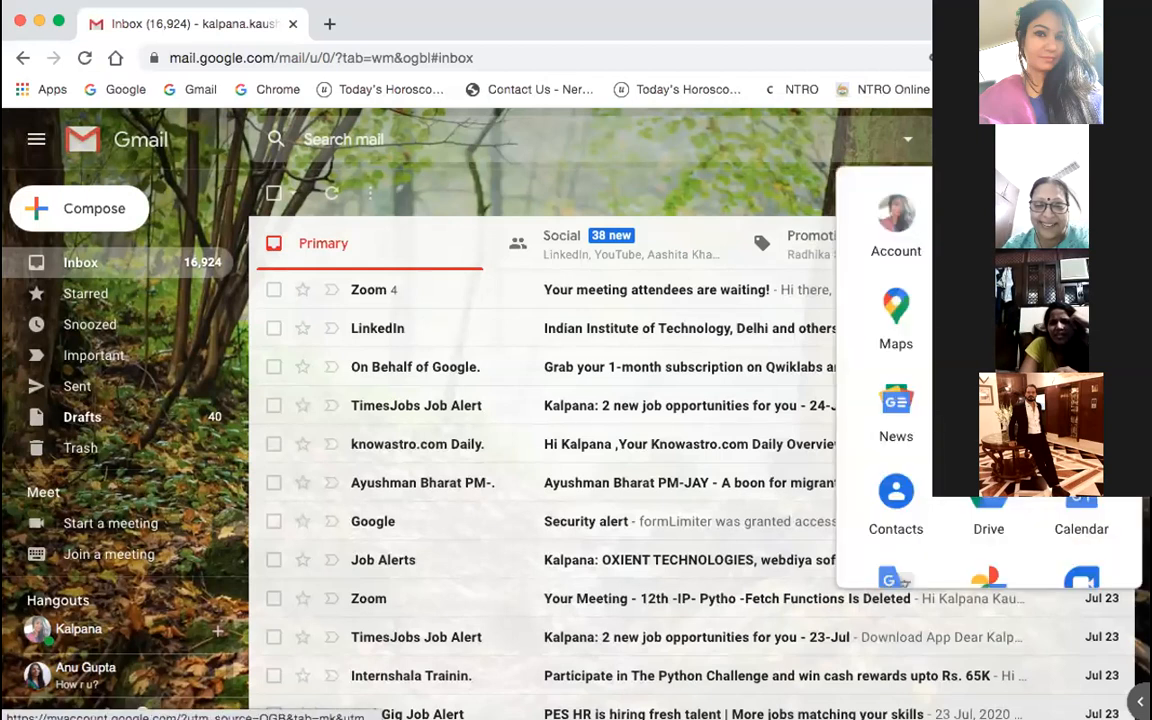
{"action": "scroll", "coordinate": [988, 260], "scroll_direction": "down", "scroll_amount": 1}
{"action": "scroll", "coordinate": [988, 300], "scroll_direction": "down", "scroll_amount": 1}
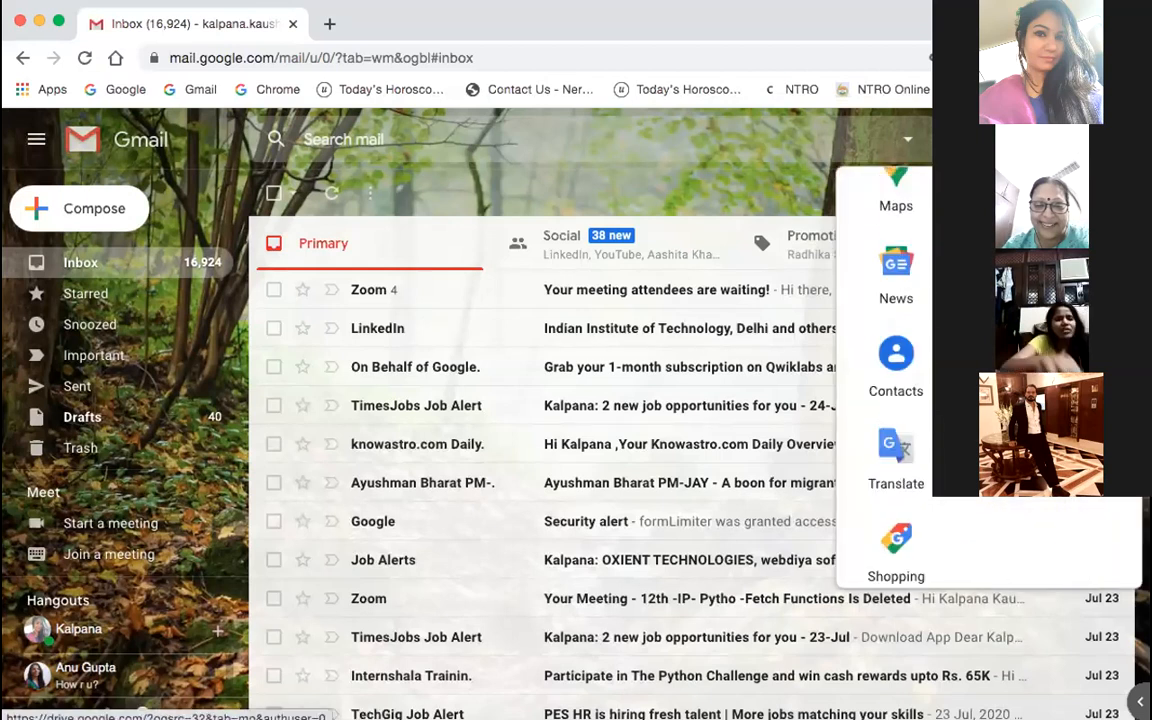
{"action": "scroll", "coordinate": [988, 380], "scroll_direction": "down", "scroll_amount": 1}
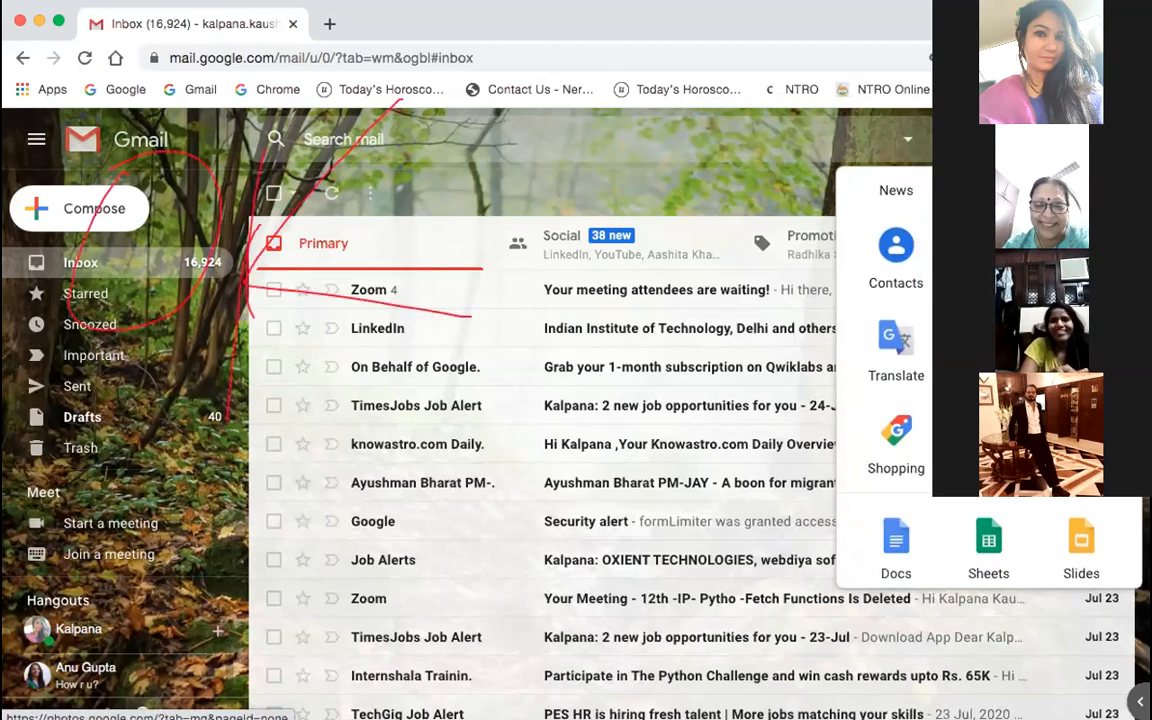
{"action": "scroll", "coordinate": [988, 380], "scroll_direction": "down", "scroll_amount": 2}
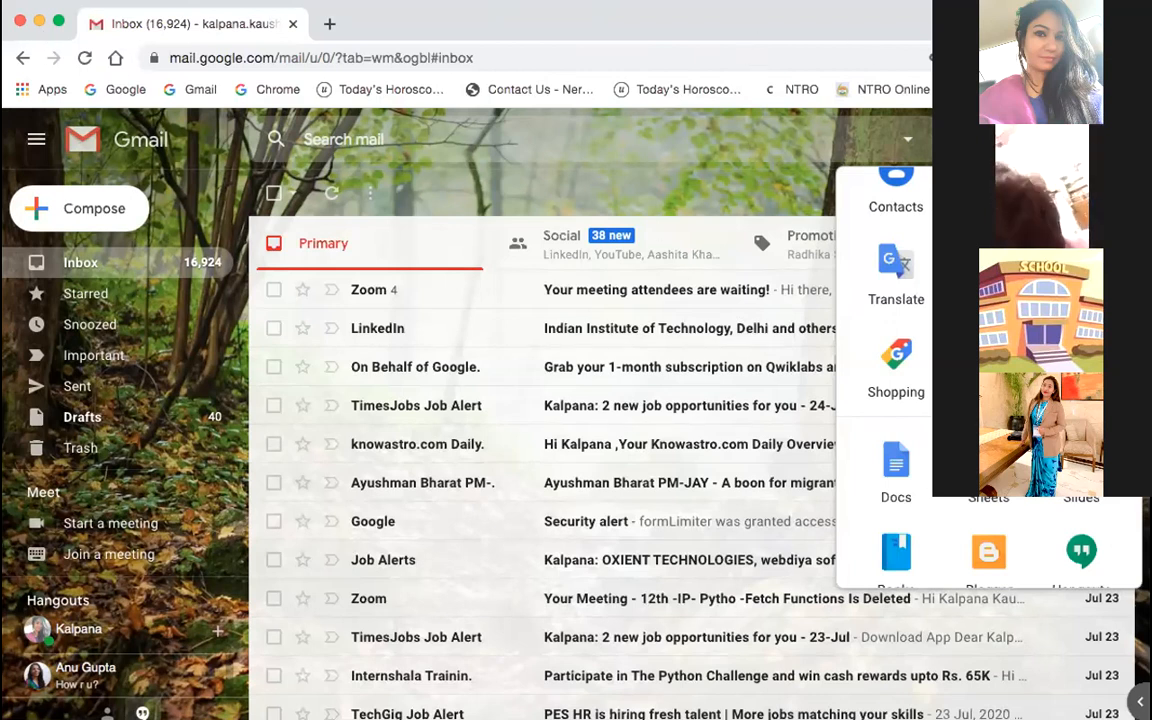
{"action": "scroll", "coordinate": [900, 215], "scroll_direction": "down", "scroll_amount": 3}
{"action": "scroll", "coordinate": [903, 283], "scroll_direction": "down", "scroll_amount": 1}
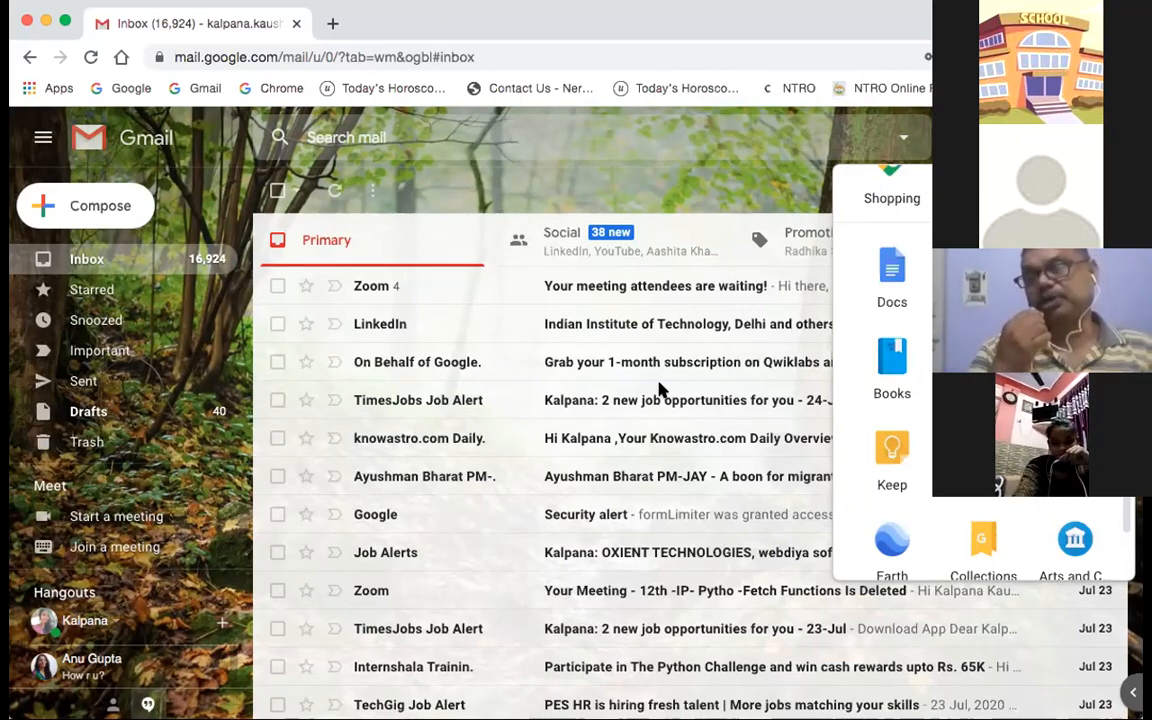
{"action": "left_click", "coordinate": [889, 266]}
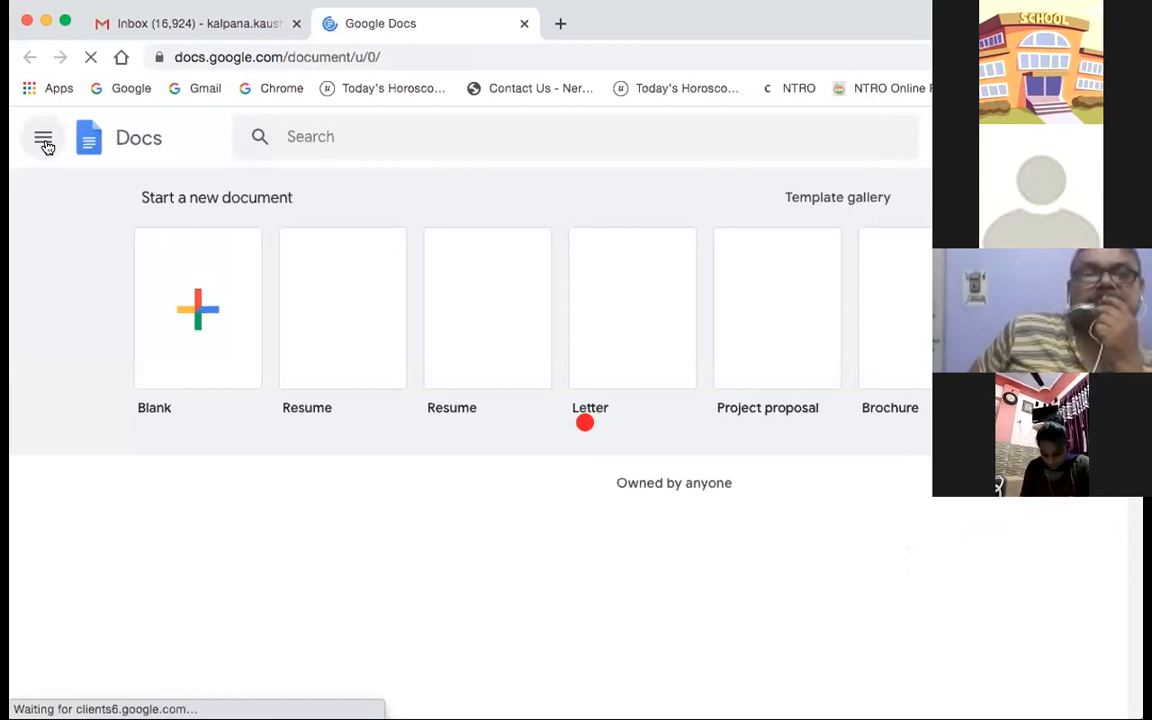
- Switch from Docs to Google Forms and create a new blank form
{"action": "left_click", "coordinate": [44, 143]}
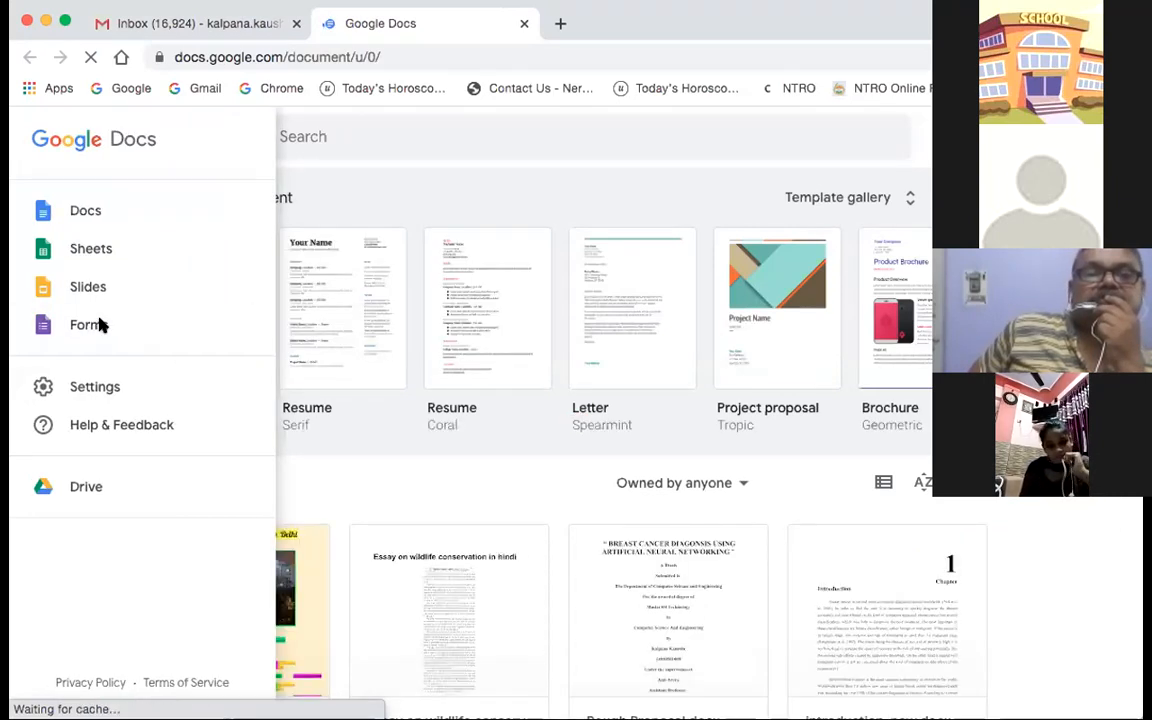
{"action": "left_click", "coordinate": [88, 325]}
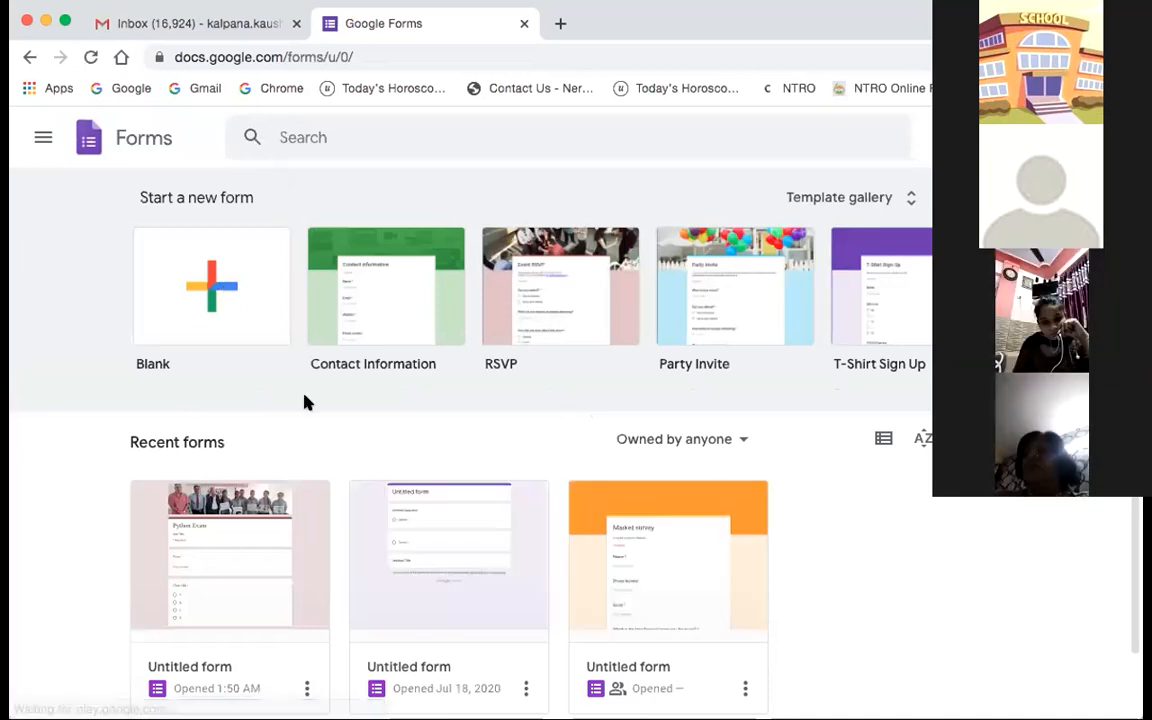
{"action": "scroll", "coordinate": [303, 401], "scroll_direction": "down", "scroll_amount": 1}
{"action": "left_click", "coordinate": [262, 462]}
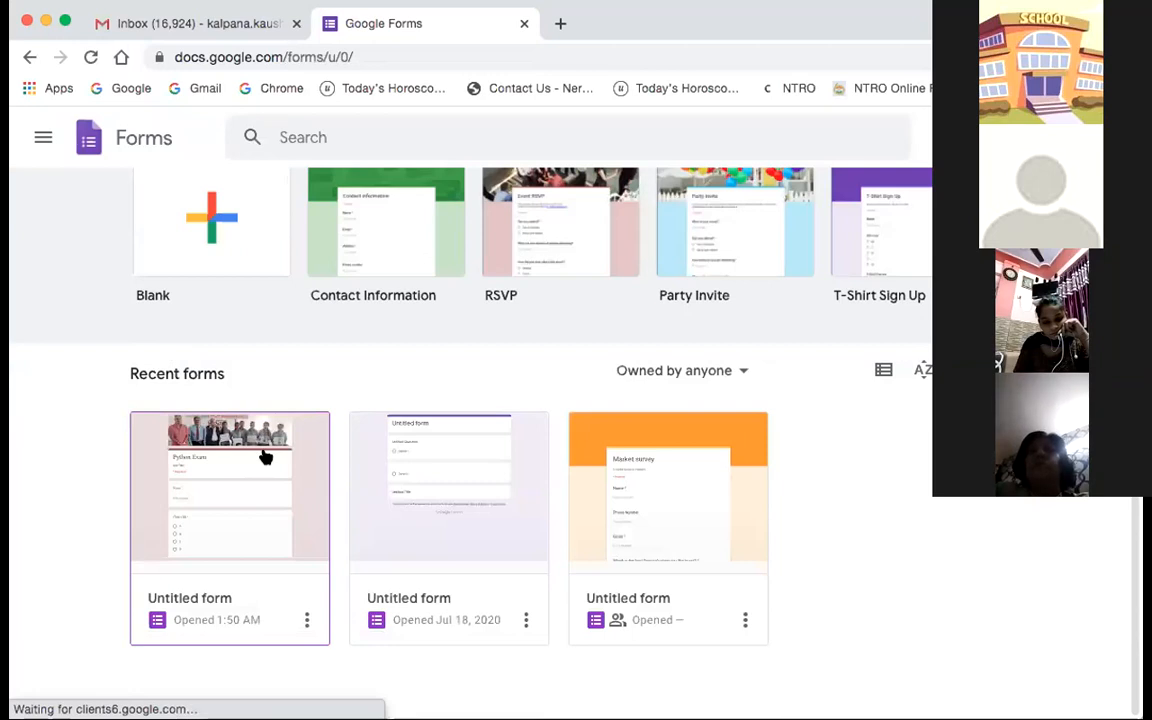
{"action": "scroll", "coordinate": [265, 457], "scroll_direction": "up", "scroll_amount": 1}
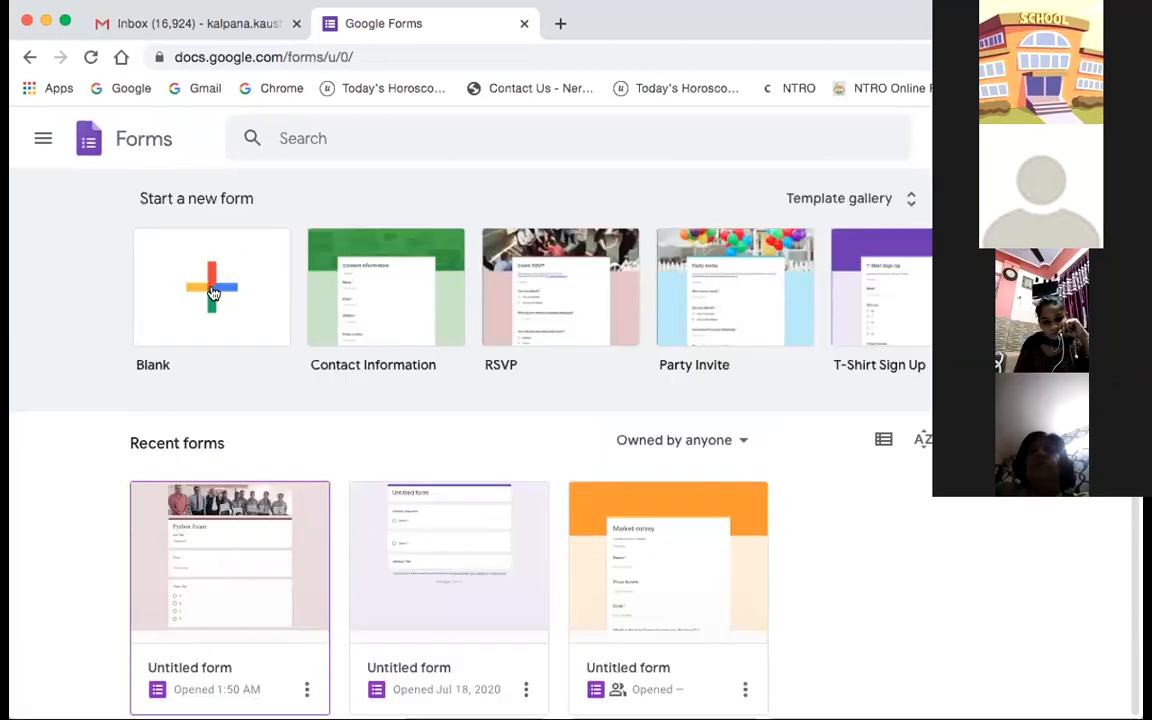
{"action": "left_click", "coordinate": [212, 290]}
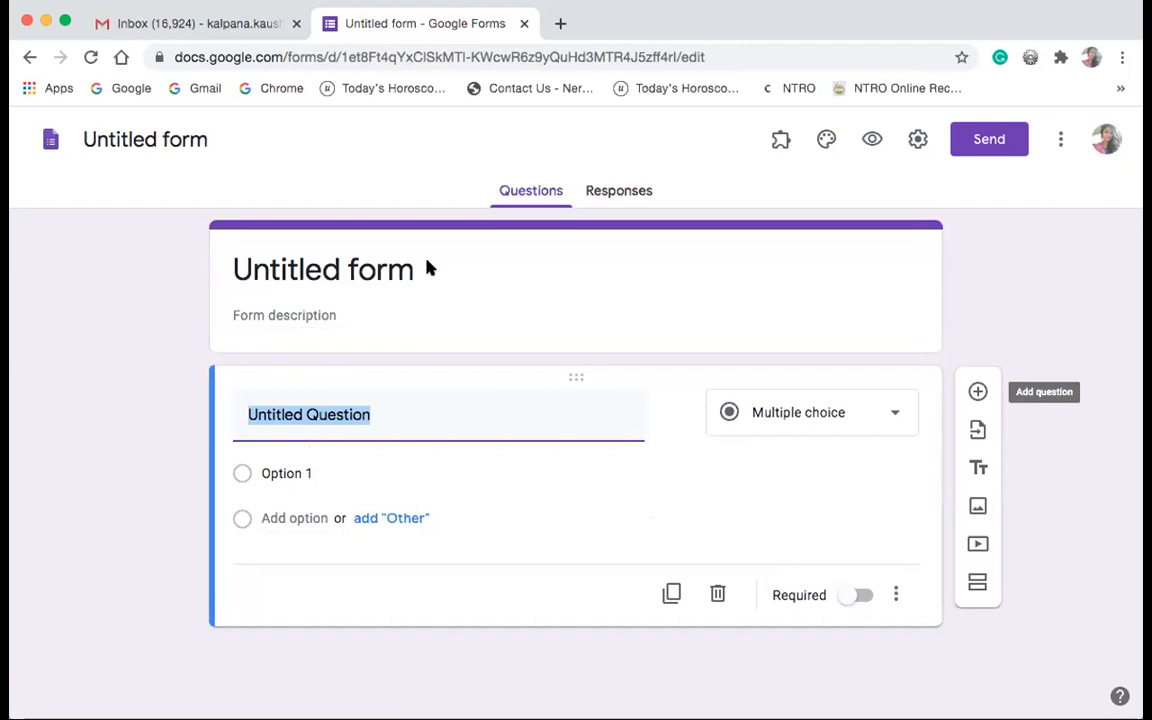
- Add a second question to the form and a new section after it
{"action": "left_click", "coordinate": [977, 393]}
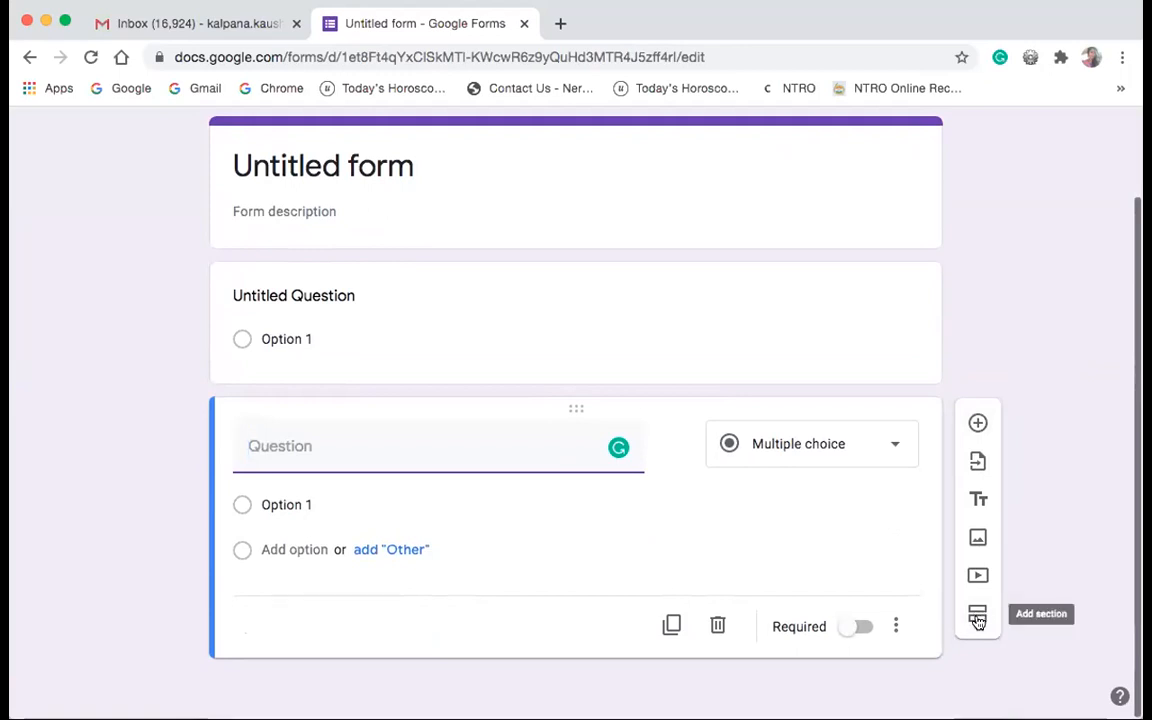
{"action": "left_click", "coordinate": [978, 617]}
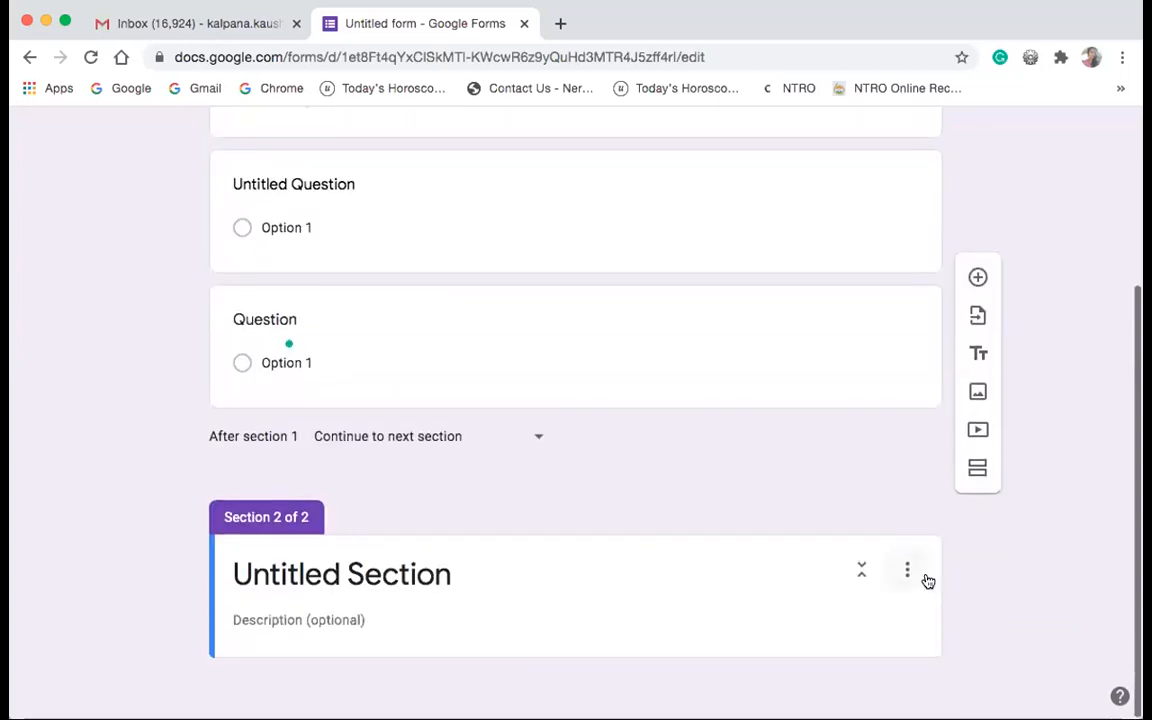
{"action": "scroll", "coordinate": [928, 580], "scroll_direction": "up", "scroll_amount": 5}
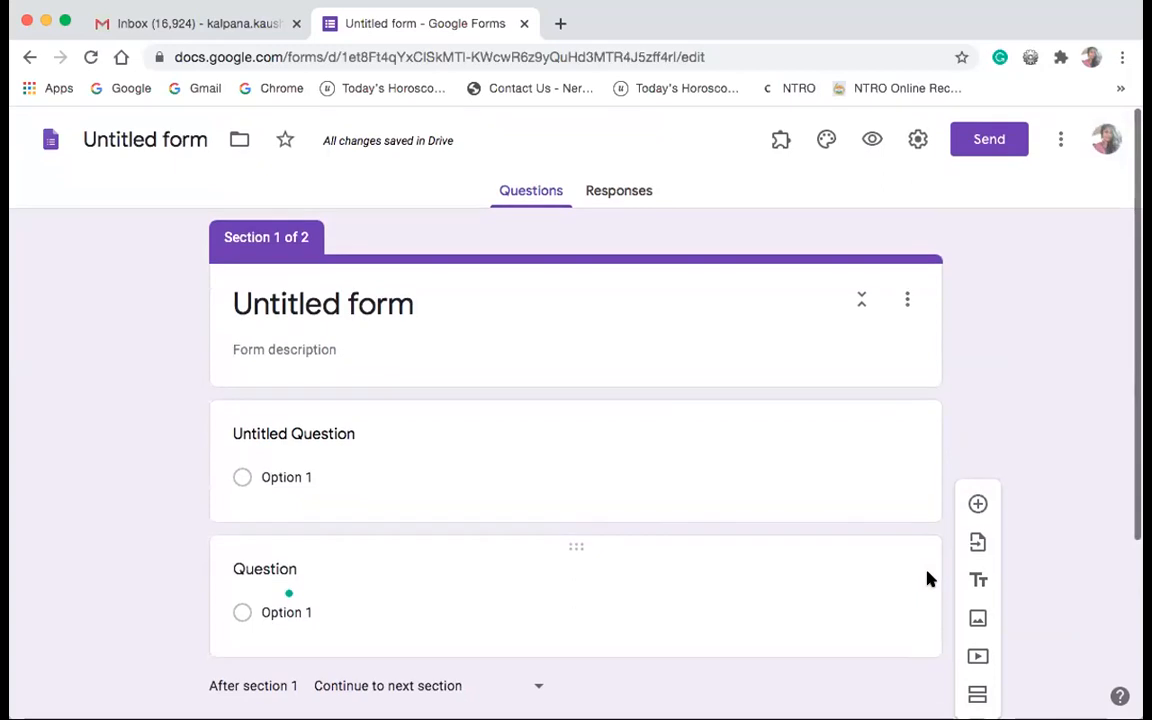
- Add two blank multiple-choice questions to section 2
{"action": "scroll", "coordinate": [586, 434], "scroll_direction": "down", "scroll_amount": 5}
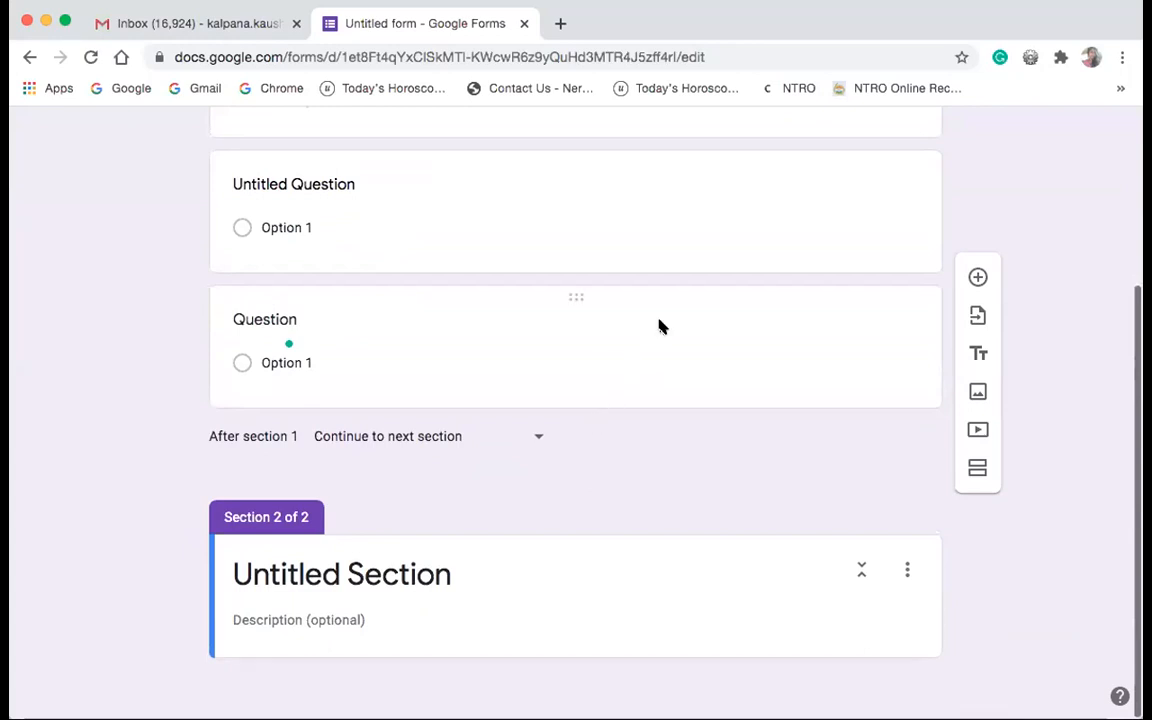
{"action": "left_click", "coordinate": [977, 278]}
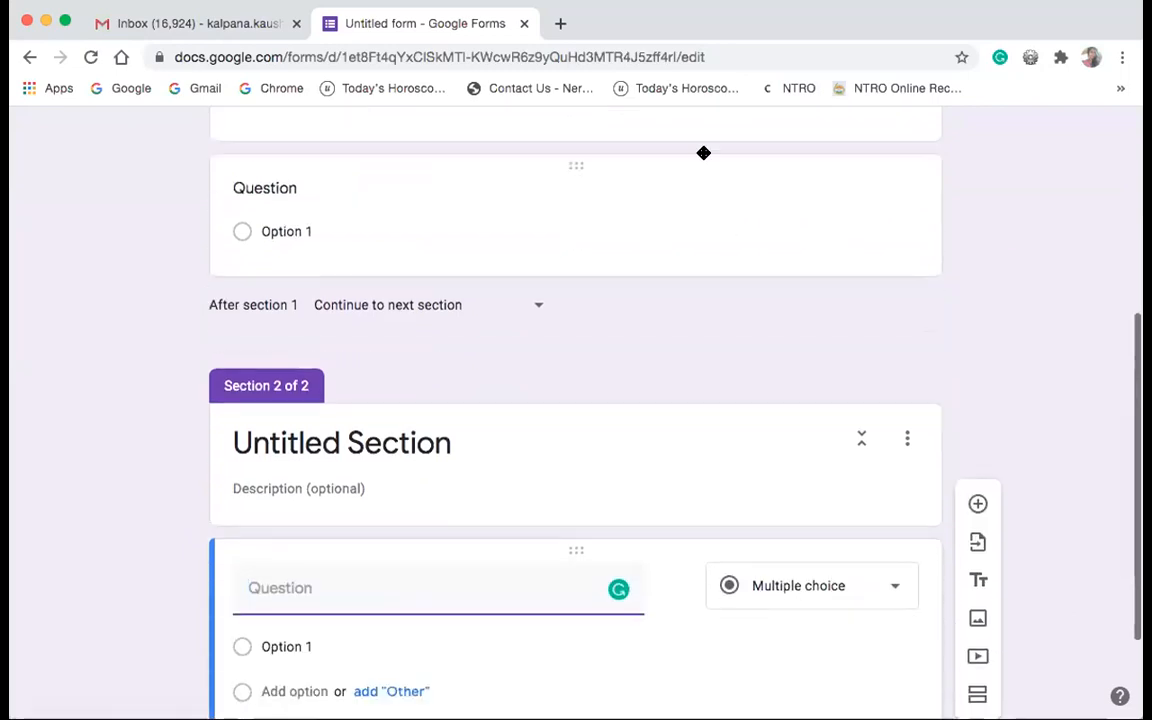
{"action": "left_click", "coordinate": [977, 504]}
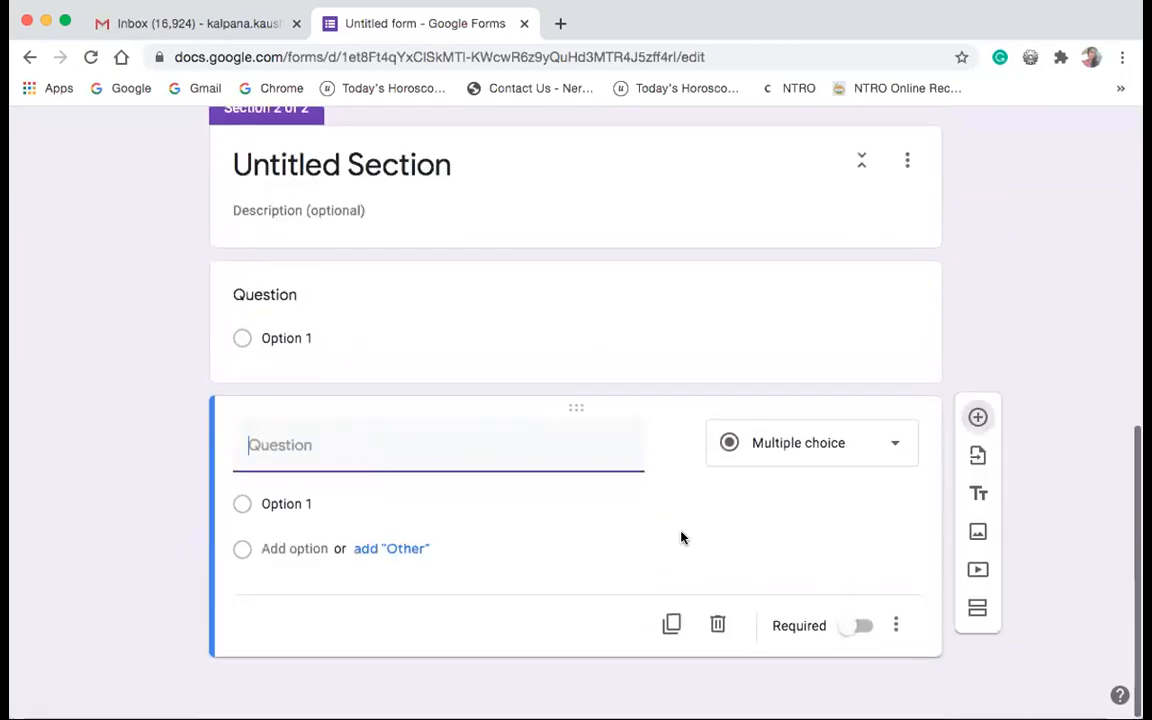
- Append the filler text "bxcnxbvxcjxbcnkxnckznxjzxbcjvlcvb" to the title of the first question in section 1
{"action": "scroll", "coordinate": [303, 350], "scroll_direction": "up", "scroll_amount": 6}
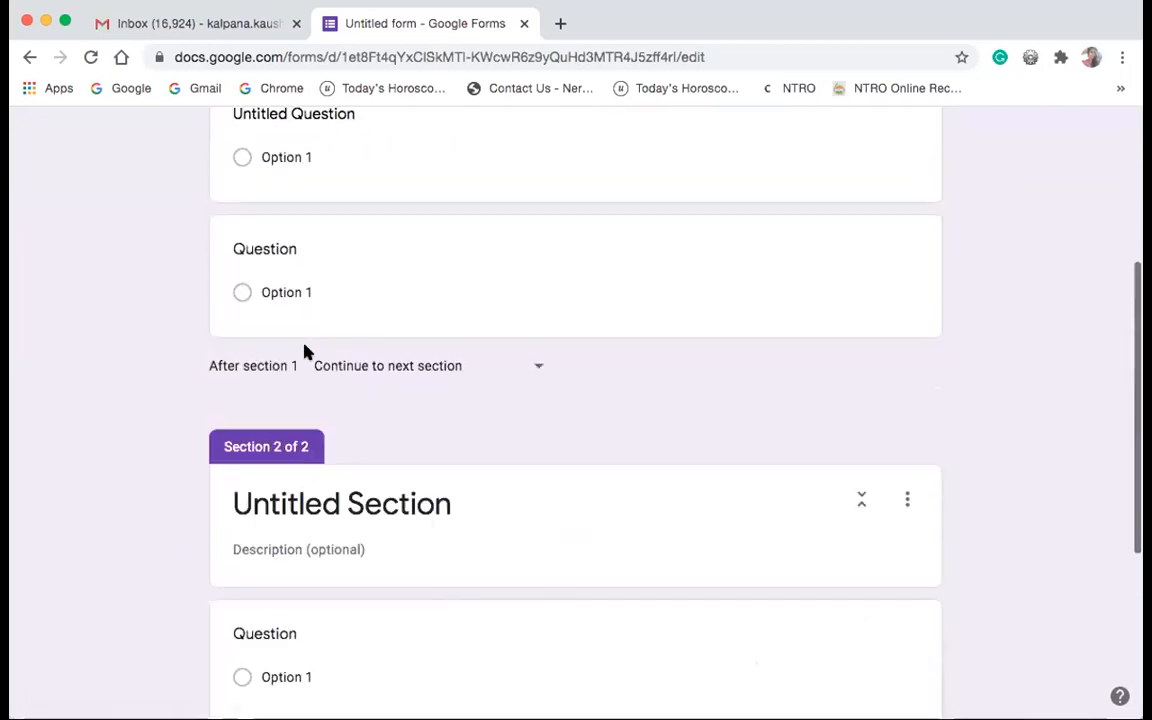
{"action": "scroll", "coordinate": [305, 350], "scroll_direction": "up", "scroll_amount": 1}
{"action": "scroll", "coordinate": [304, 348], "scroll_direction": "down", "scroll_amount": 1}
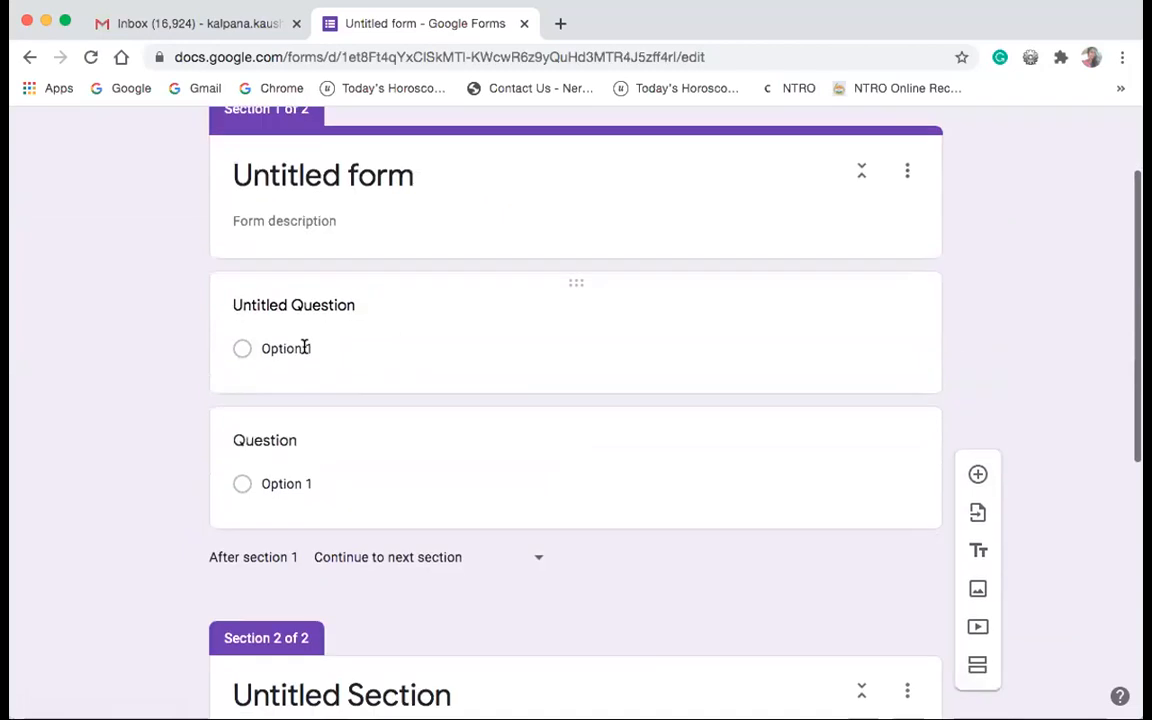
{"action": "left_click", "coordinate": [369, 298]}
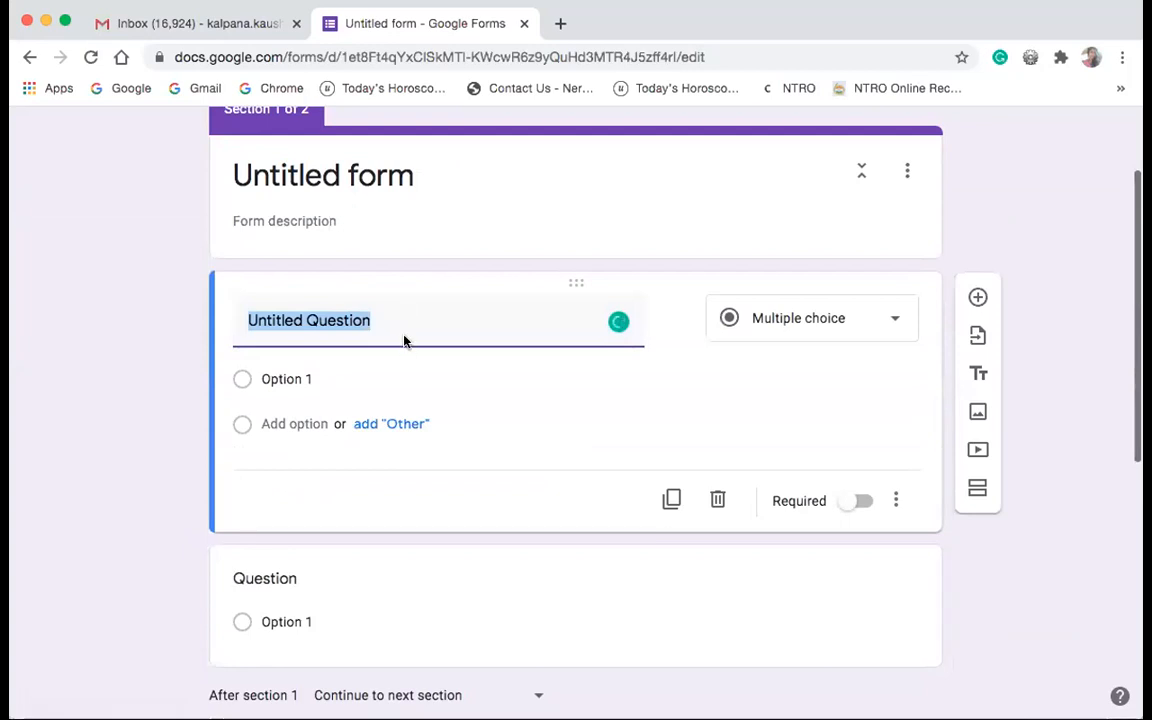
{"action": "left_click", "coordinate": [404, 335]}
{"action": "type", "text": "bxcnxbvx"}
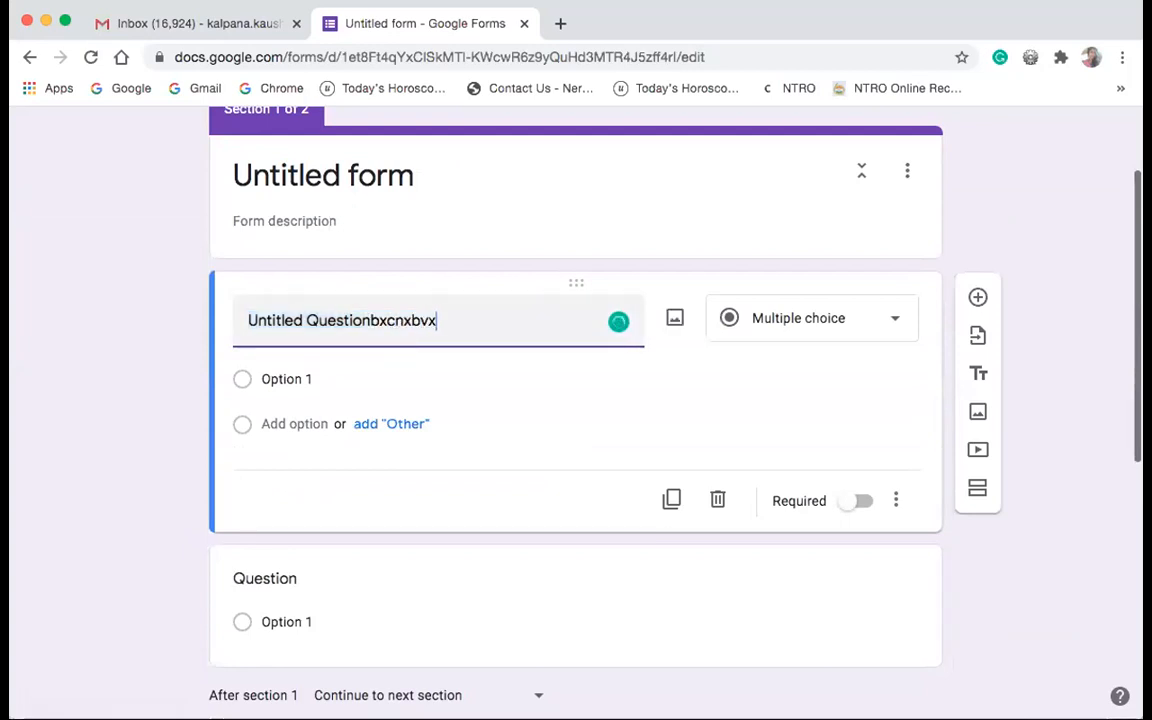
{"action": "type", "text": "cjxbcnkxnckznxjzxbcjvlcvb"}
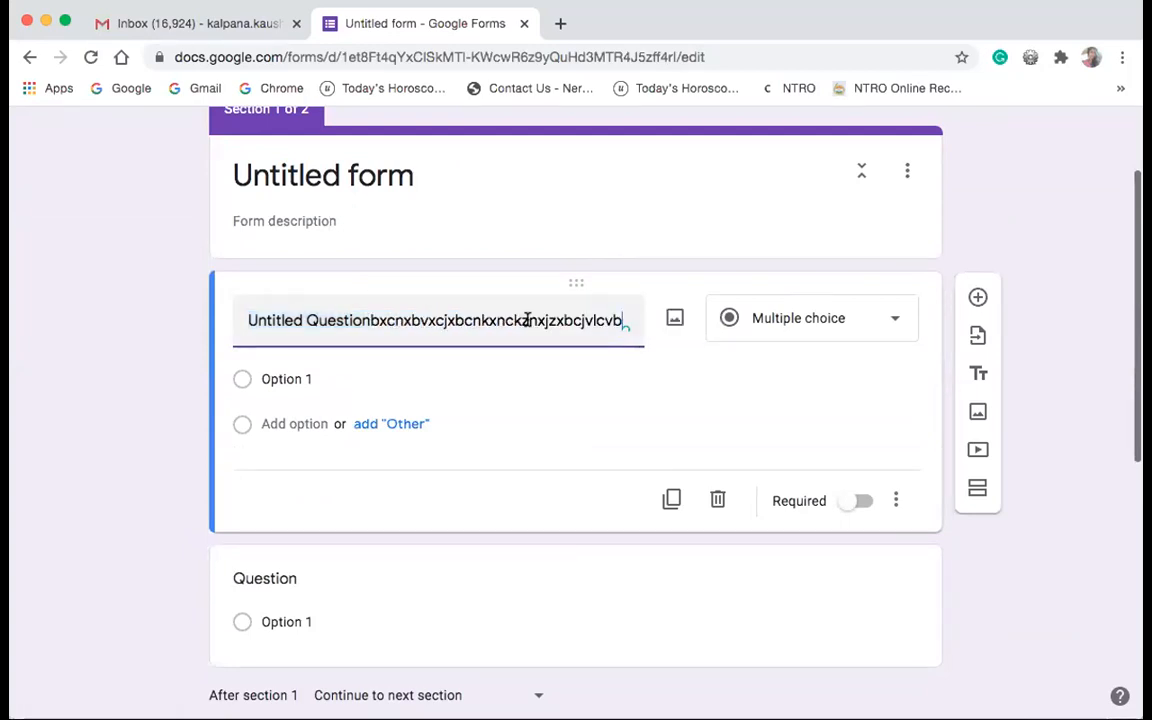
- Make the first multiple-choice question required and add a blank question directly below it
{"action": "left_click", "coordinate": [895, 323]}
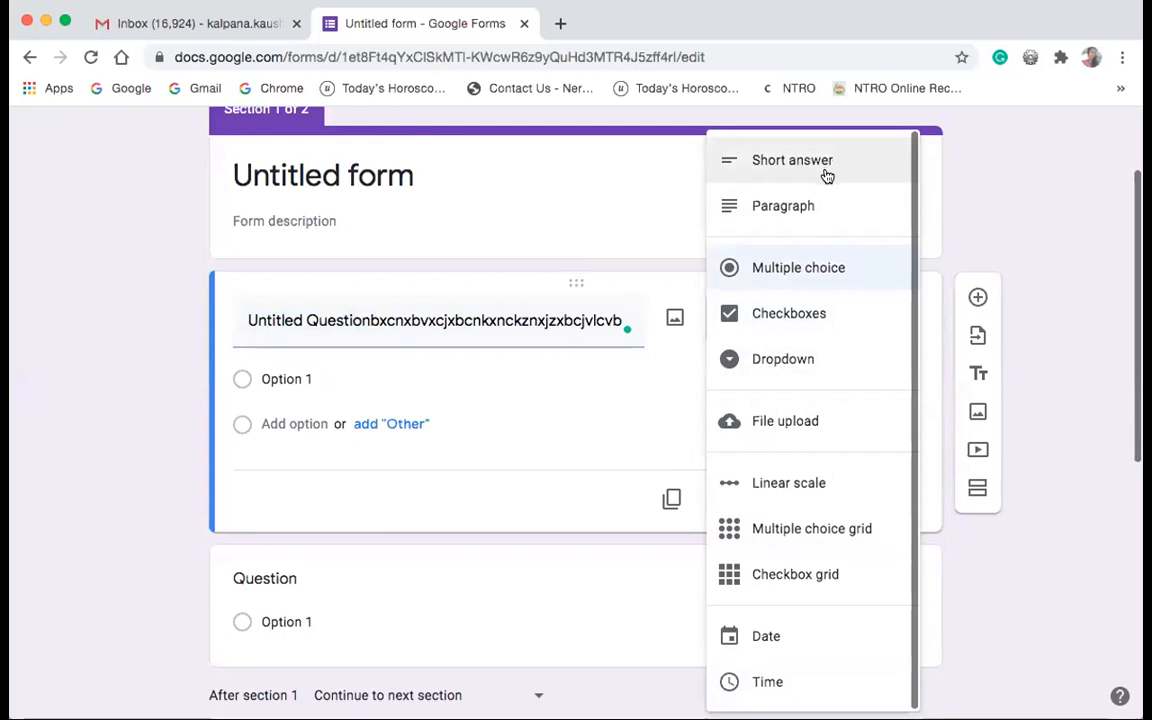
{"action": "left_click", "coordinate": [817, 277]}
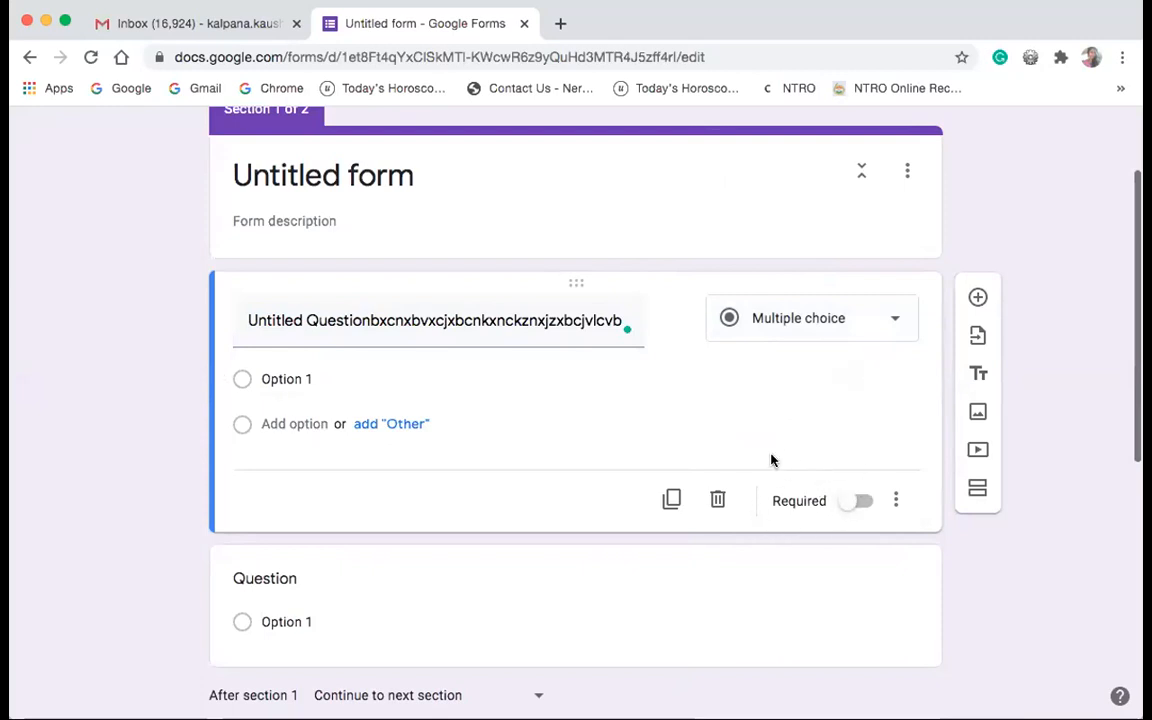
{"action": "left_click", "coordinate": [862, 501]}
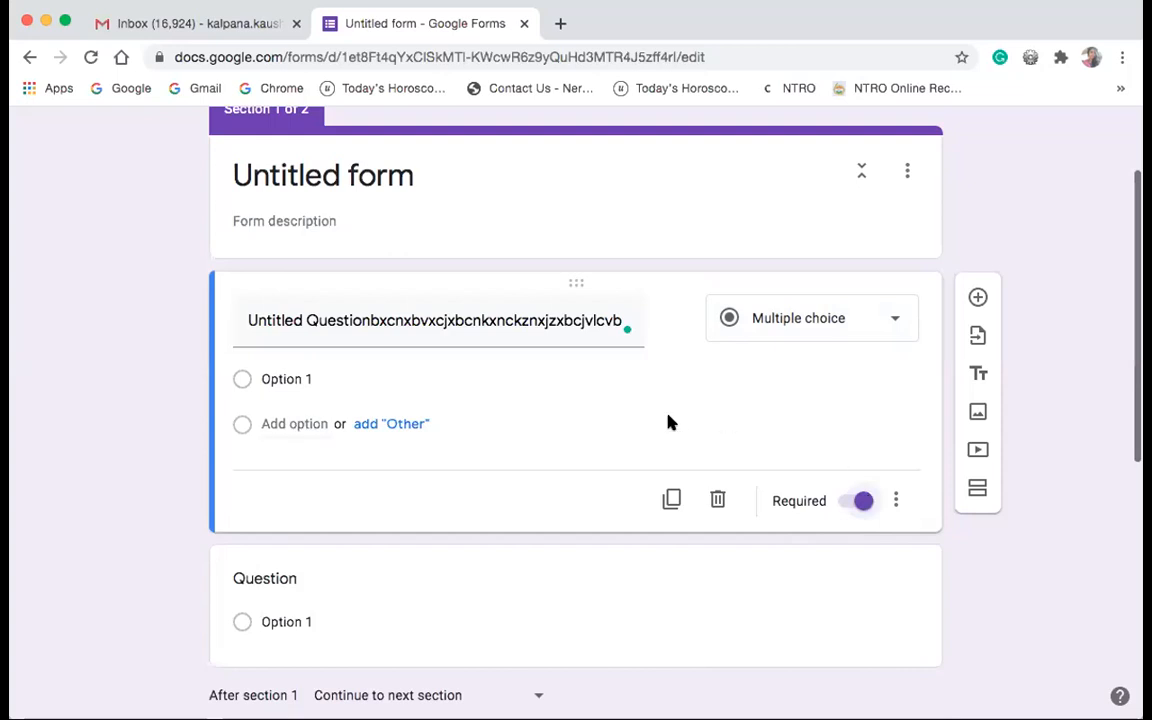
{"action": "scroll", "coordinate": [668, 419], "scroll_direction": "up", "scroll_amount": 2}
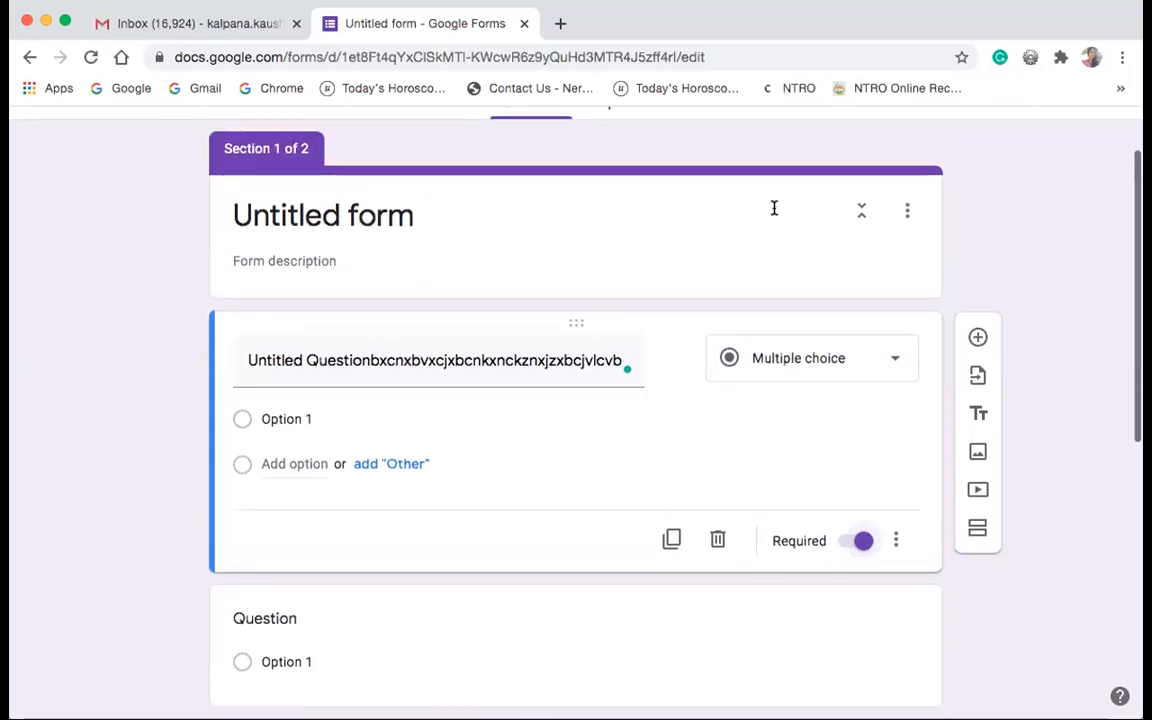
{"action": "mouse_move", "coordinate": [655, 356]}
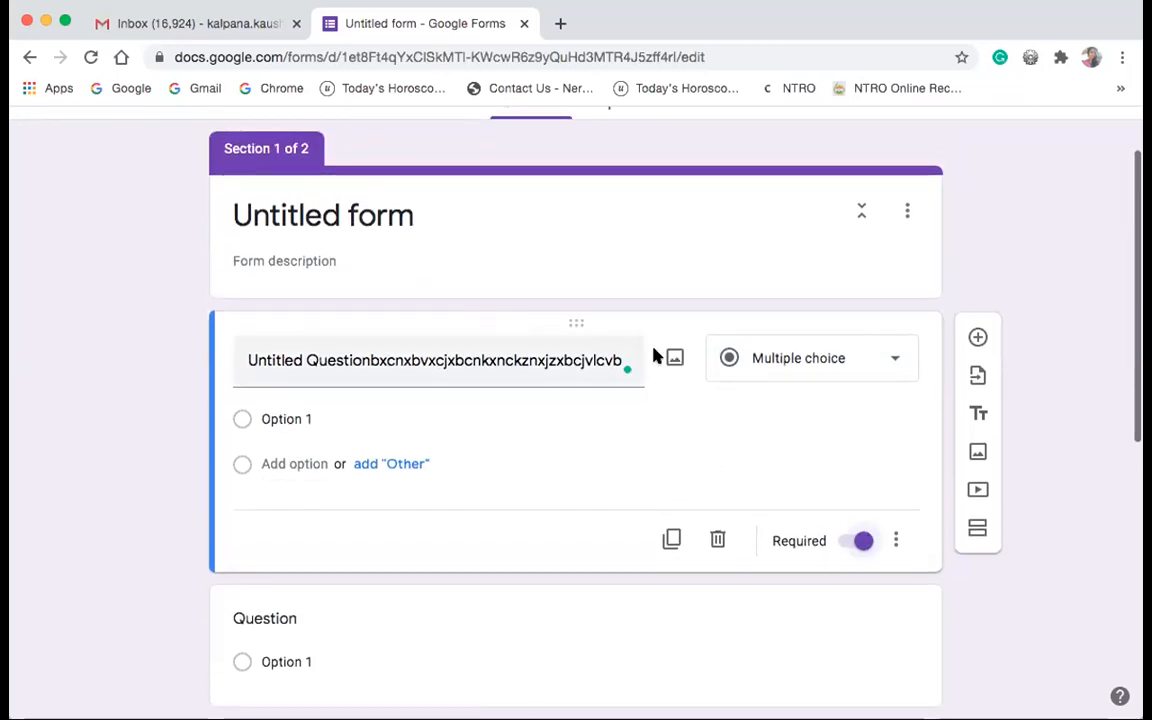
{"action": "left_click", "coordinate": [978, 339]}
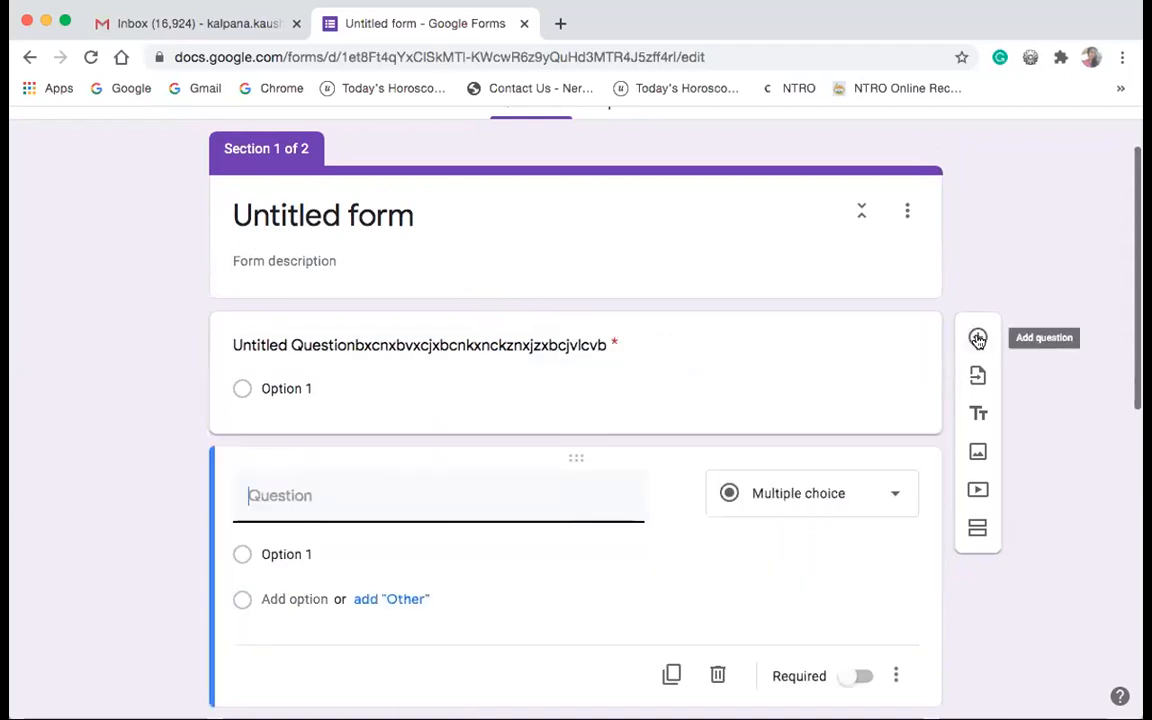
- Change the first question's type to Short answer and replace its title with "Name"
{"action": "left_click", "coordinate": [589, 344]}
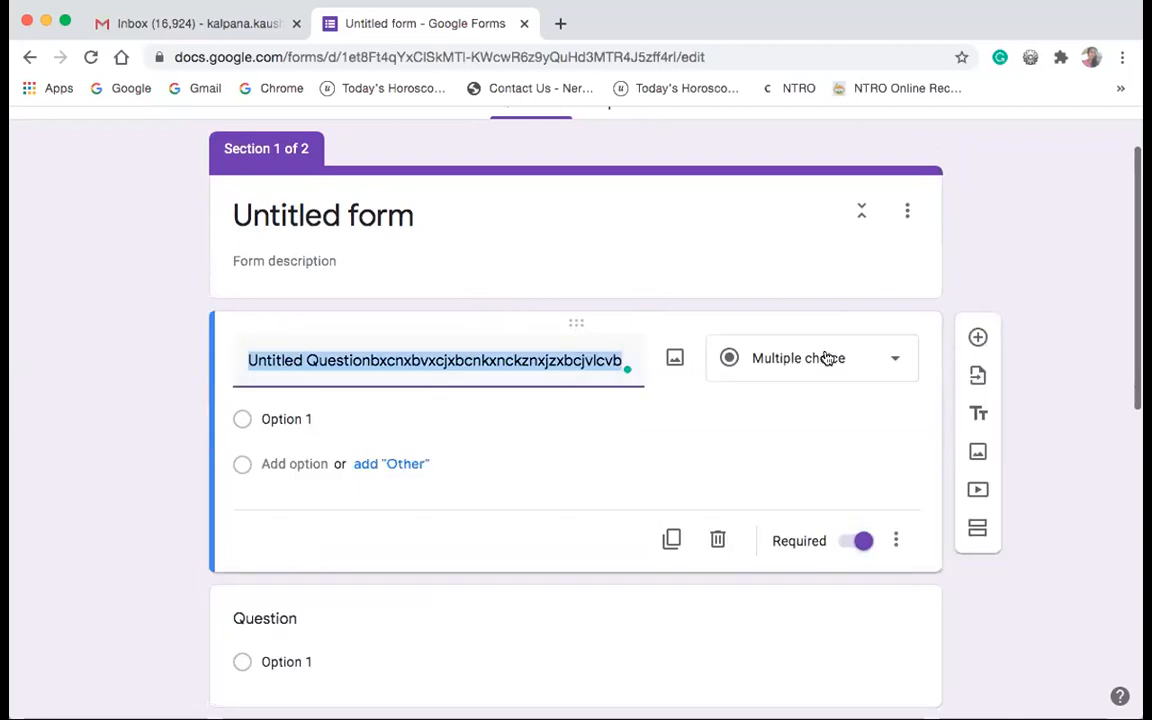
{"action": "left_click", "coordinate": [895, 364]}
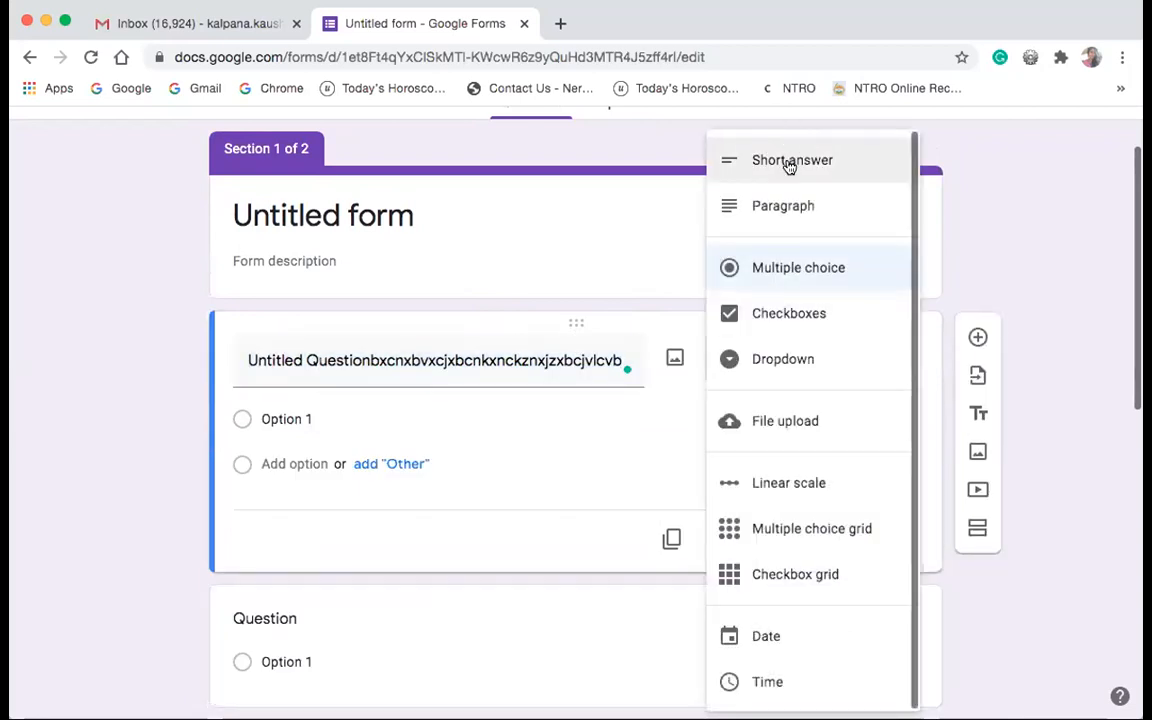
{"action": "left_click", "coordinate": [789, 166]}
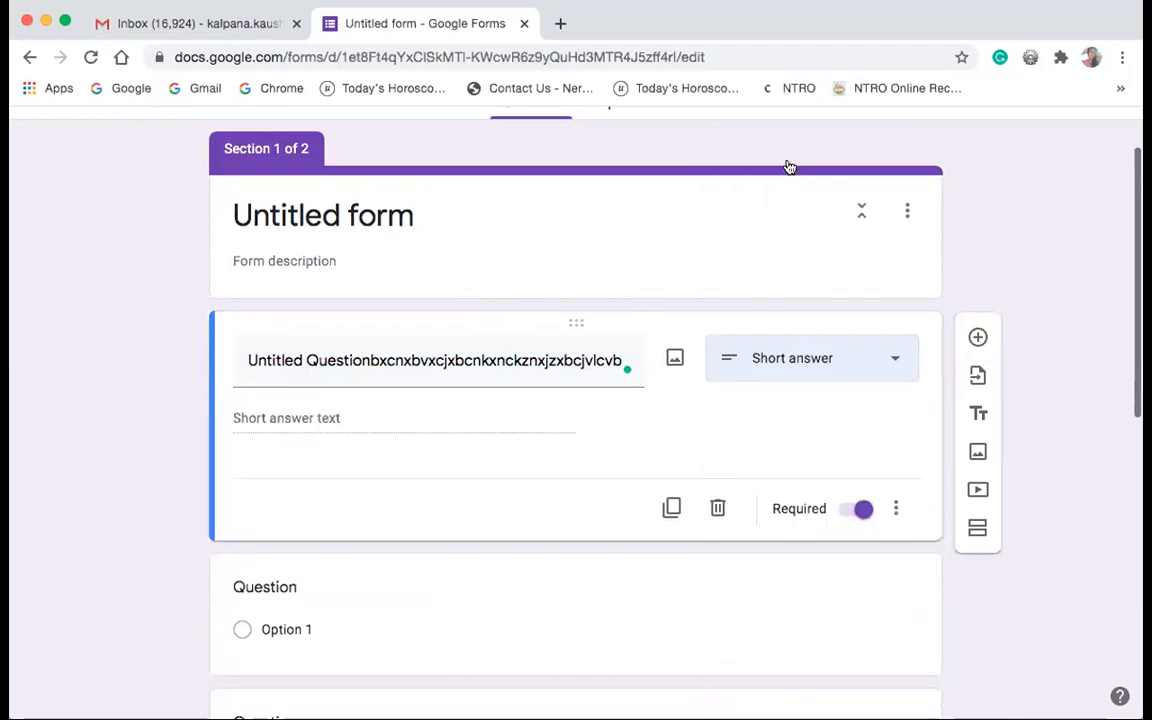
{"action": "triple_click", "coordinate": [563, 362]}
{"action": "key", "text": "BackSpace"}
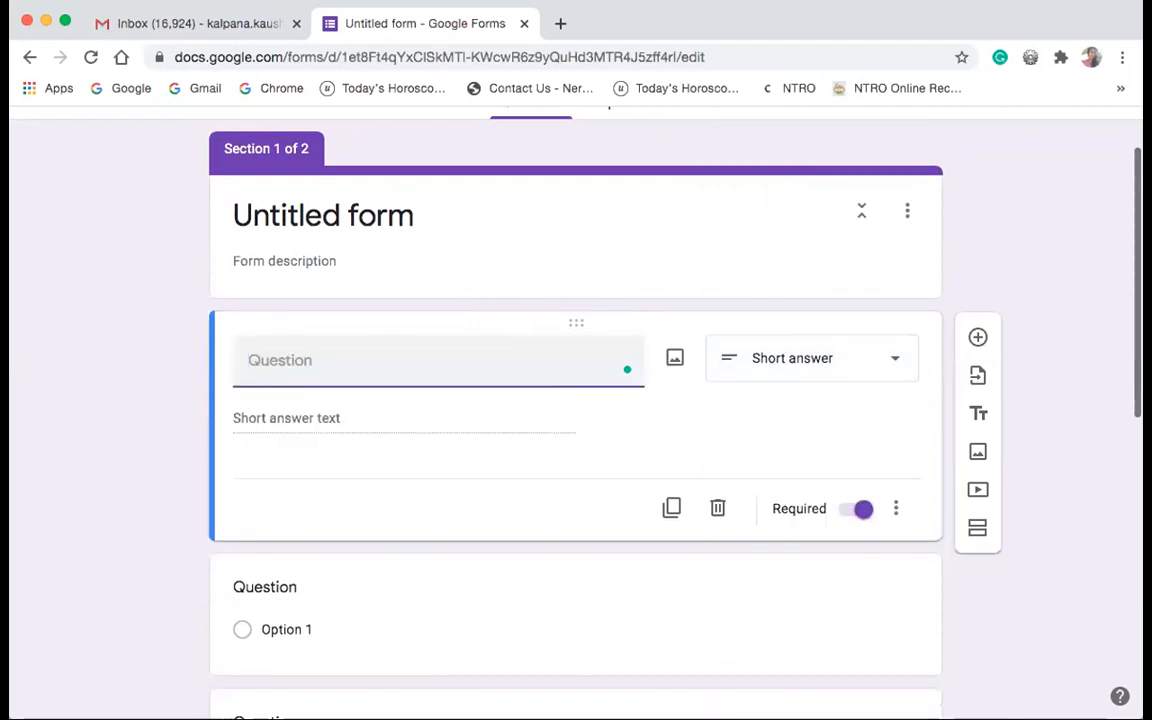
{"action": "type", "text": "Name"}
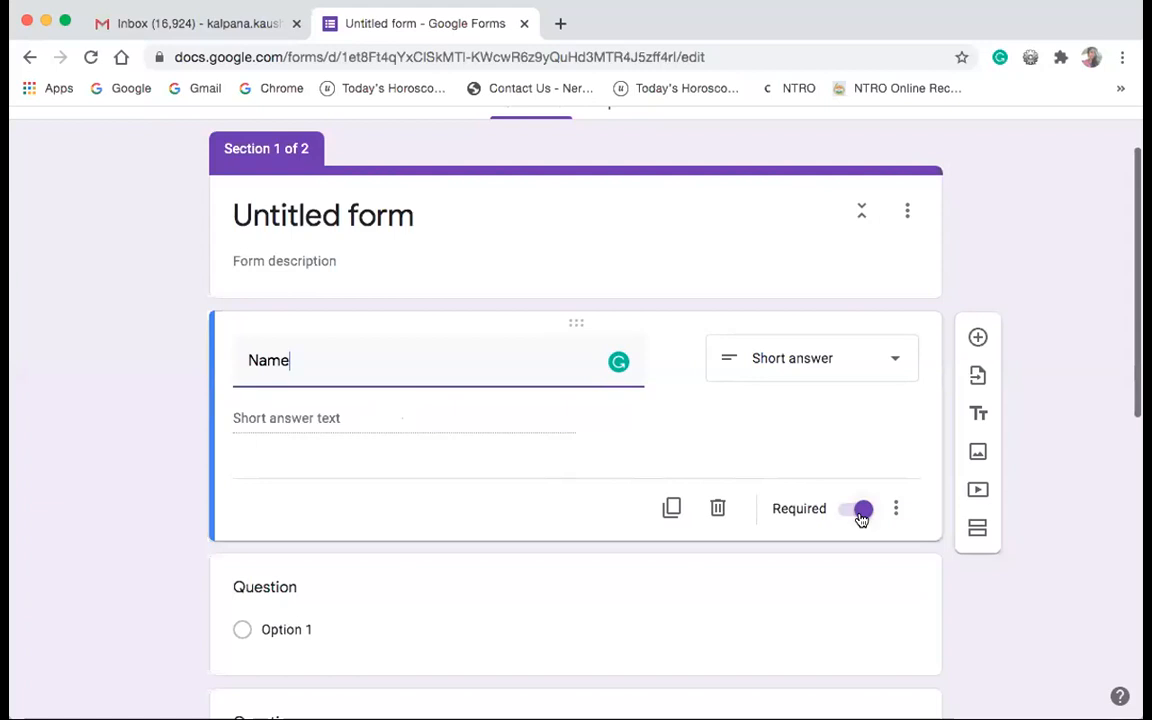
{"action": "scroll", "coordinate": [1016, 558], "scroll_direction": "down", "scroll_amount": 1}
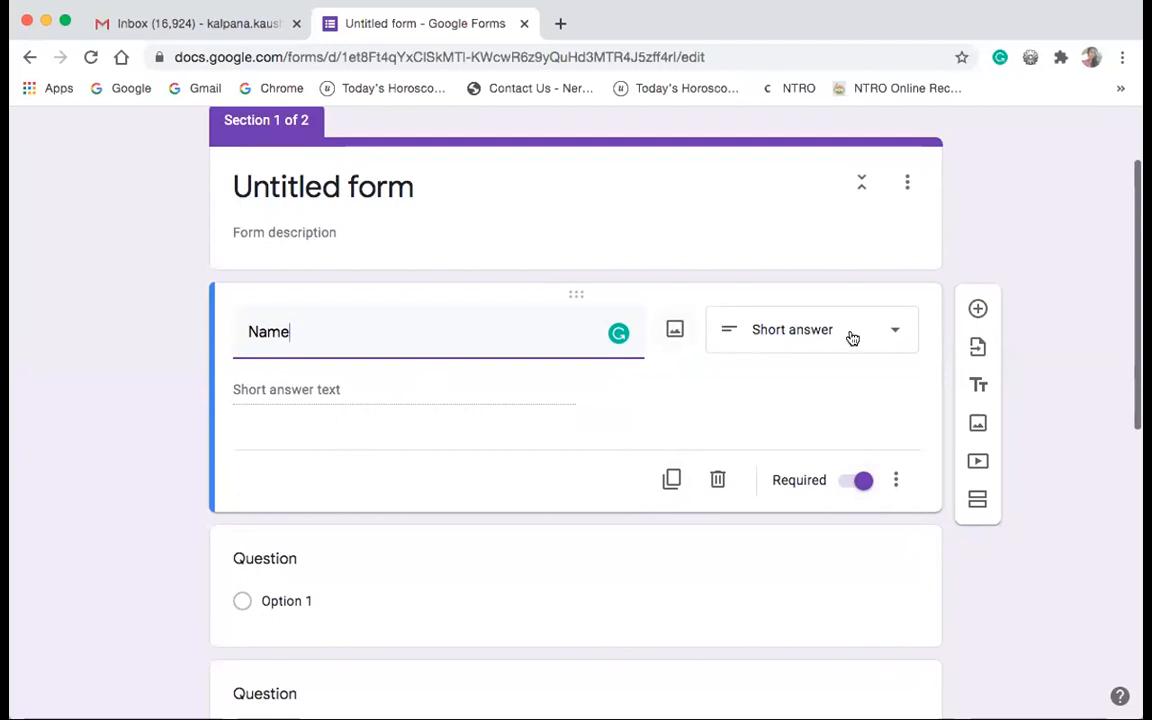
{"action": "scroll", "coordinate": [758, 395], "scroll_direction": "down", "scroll_amount": 3}
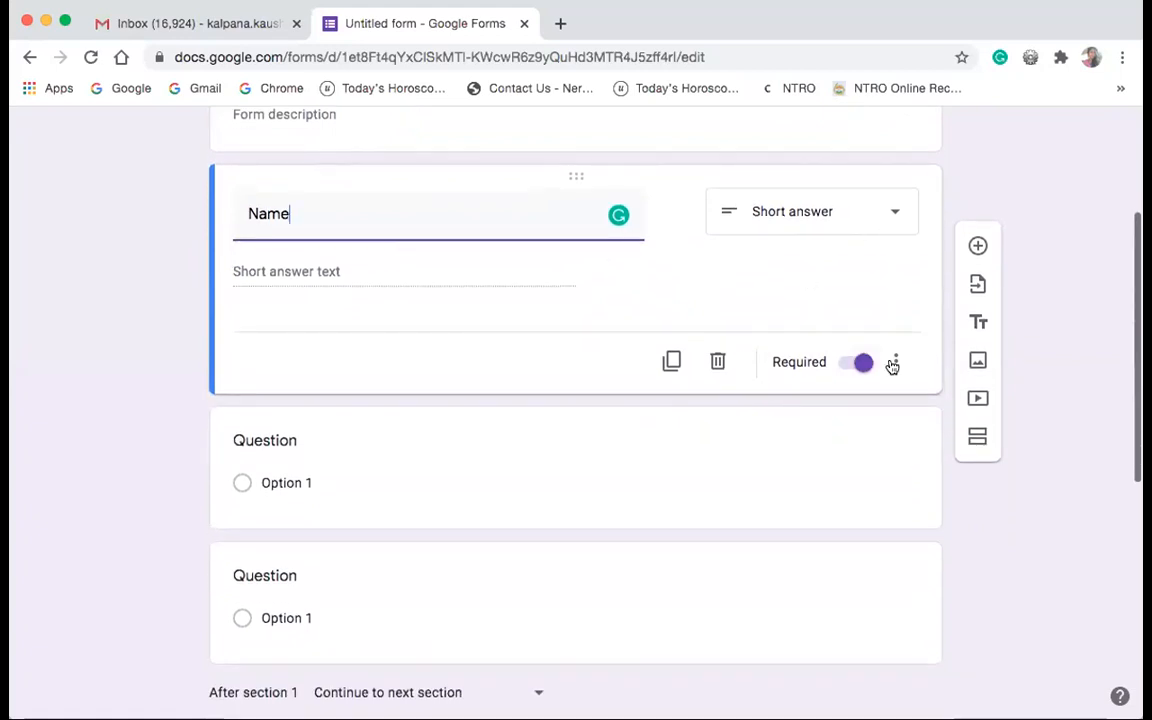
- Try a response validation rule of Text, Contains on the Name question, then remove it
{"action": "left_click", "coordinate": [515, 274]}
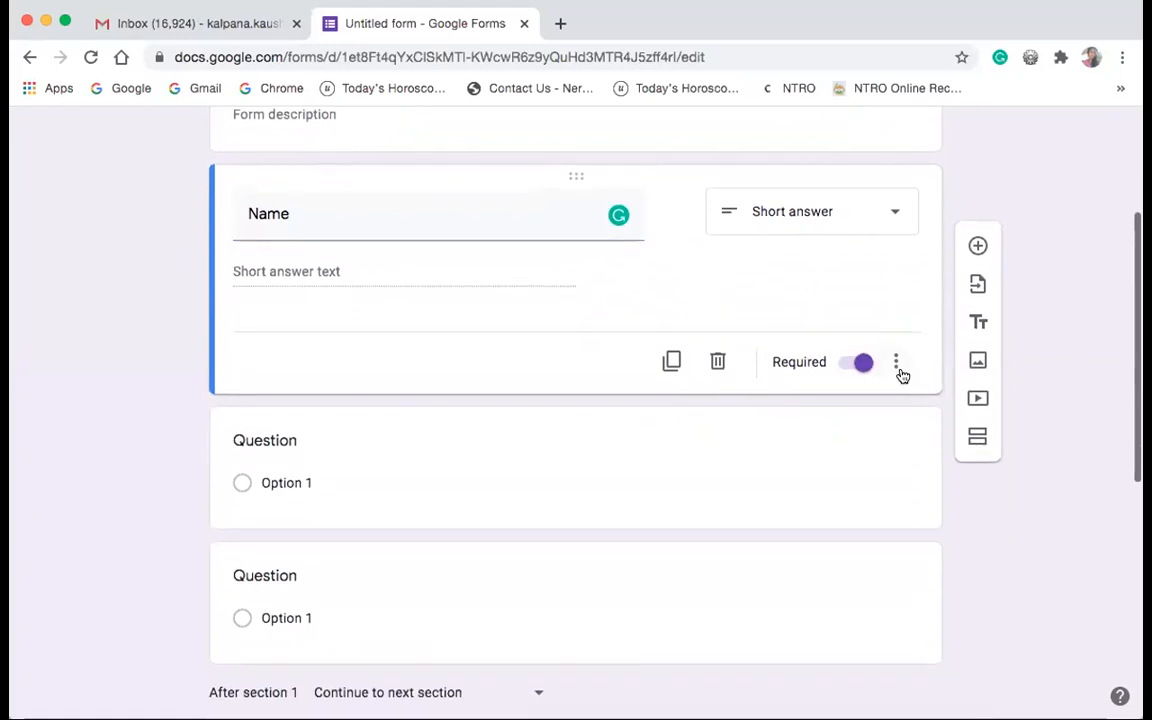
{"action": "left_click", "coordinate": [896, 363]}
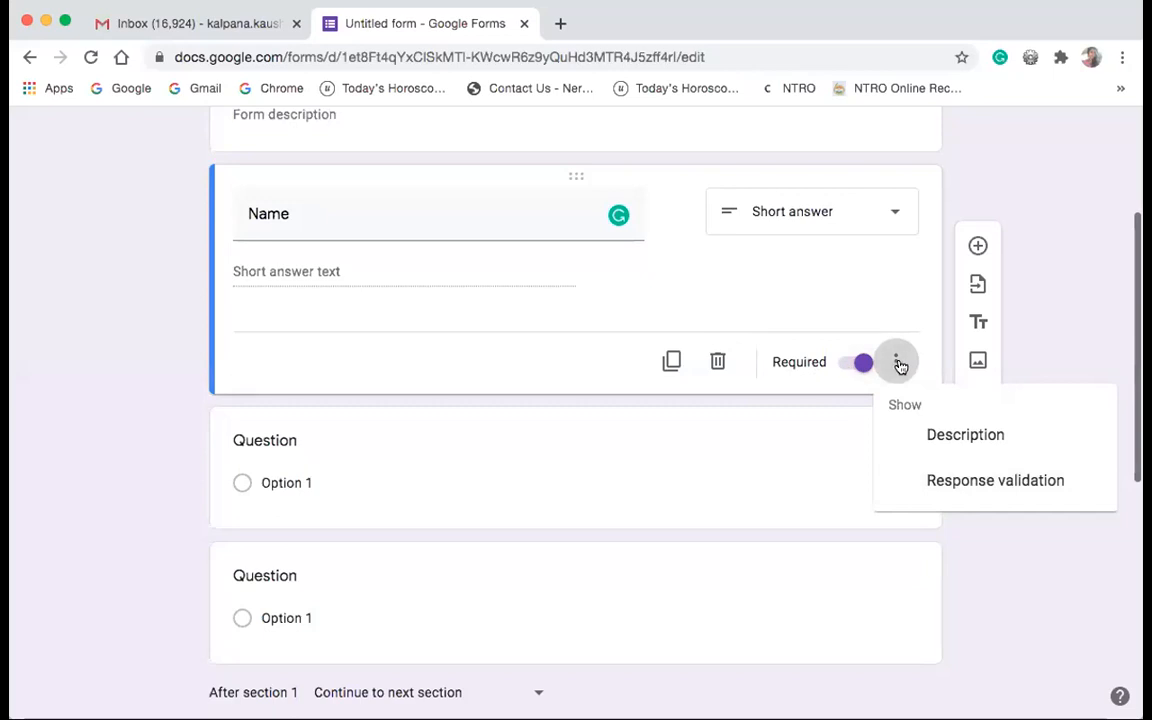
{"action": "left_click", "coordinate": [992, 489]}
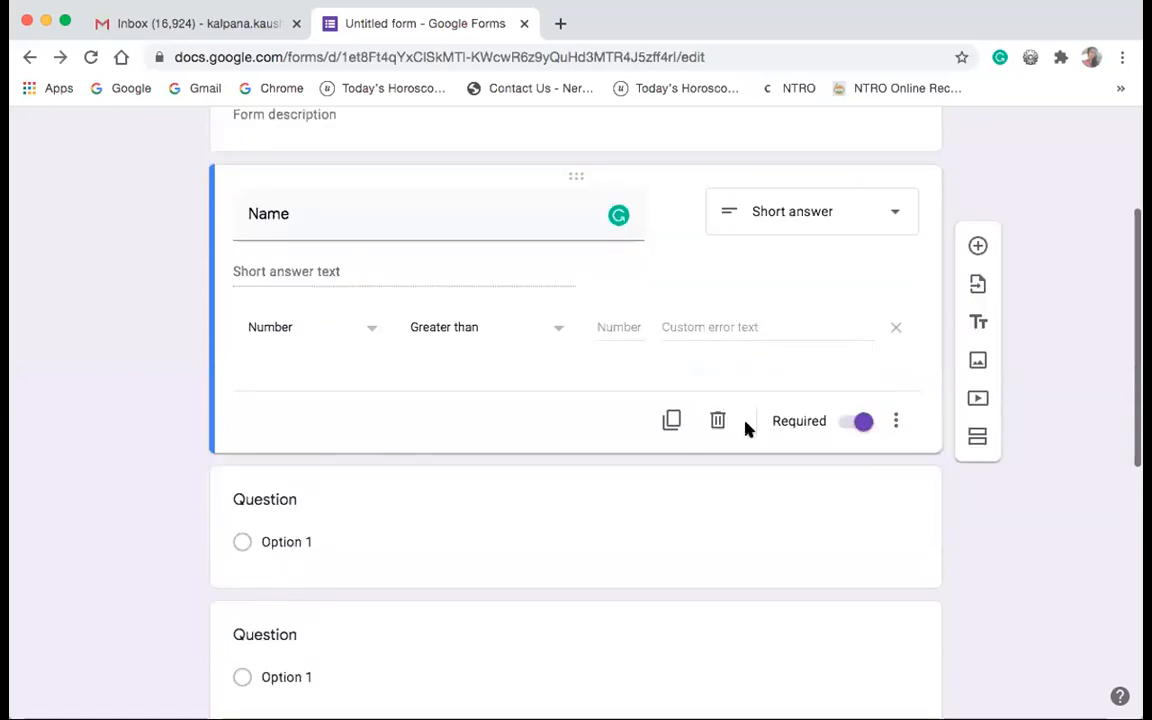
{"action": "left_click", "coordinate": [376, 331]}
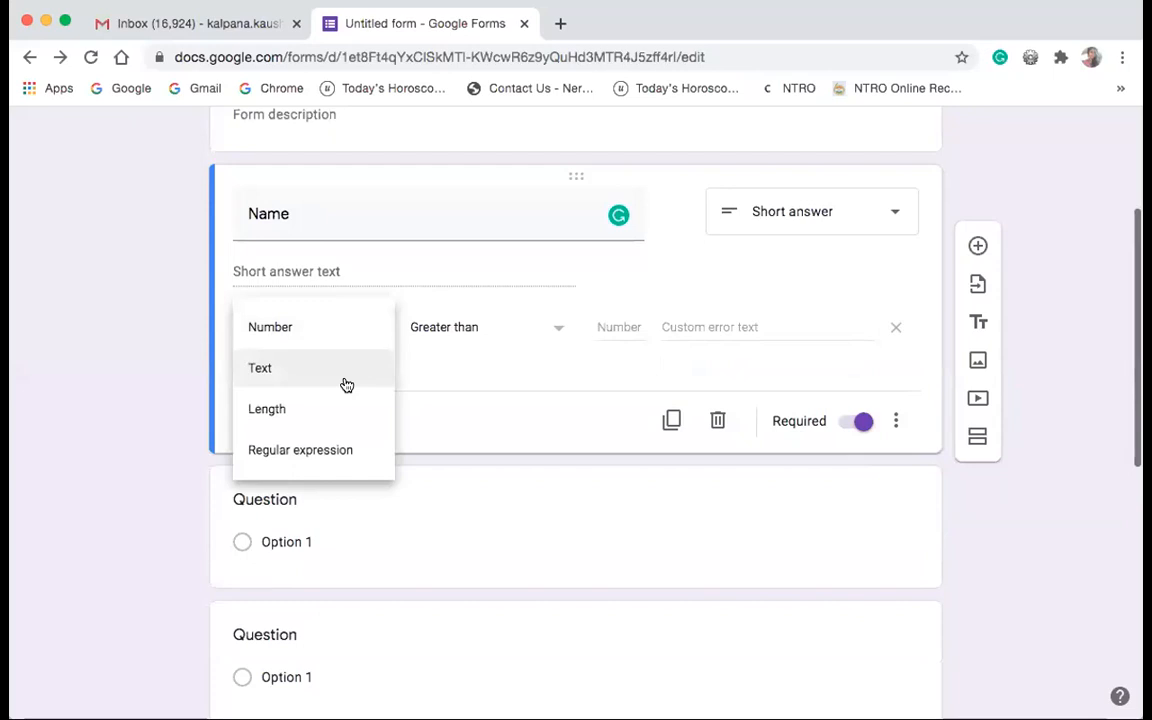
{"action": "left_click", "coordinate": [346, 385]}
{"action": "left_click", "coordinate": [589, 321]}
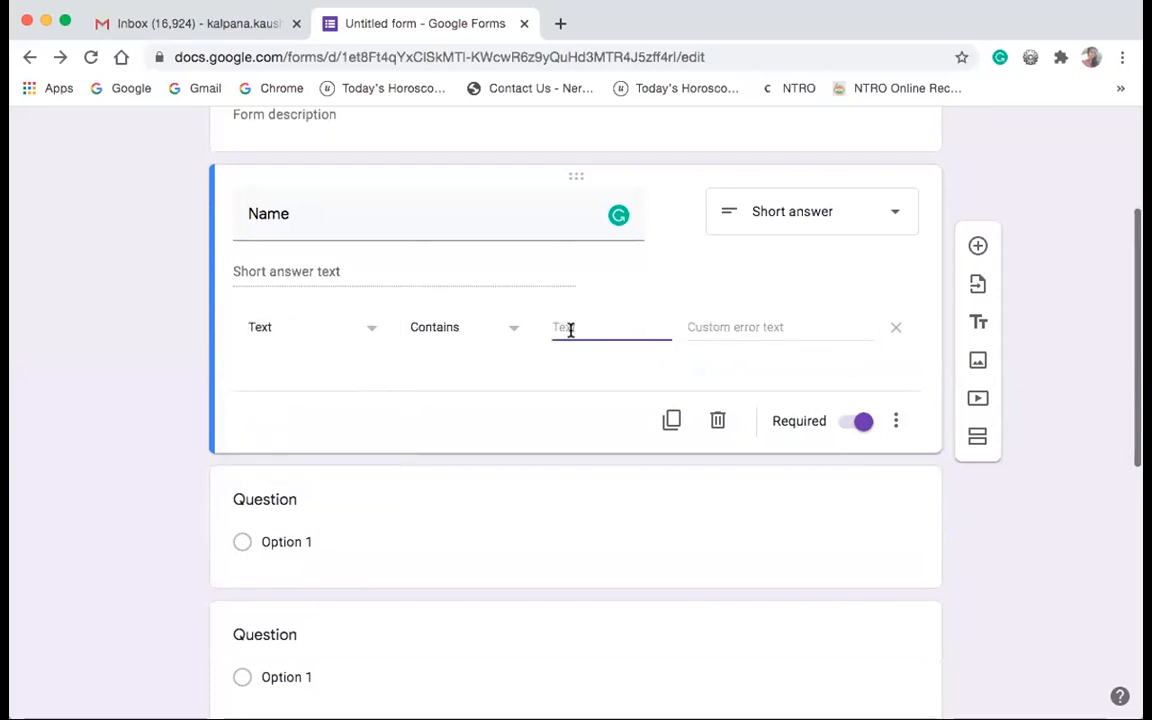
{"action": "left_click", "coordinate": [516, 332]}
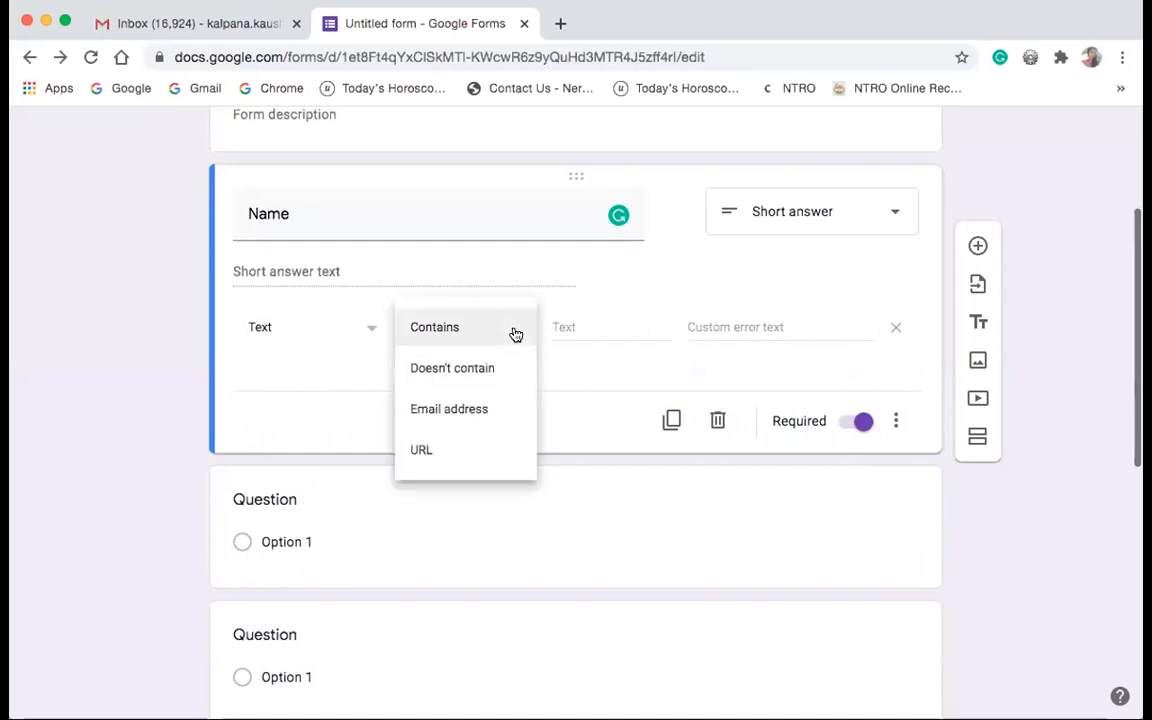
{"action": "left_click", "coordinate": [603, 328]}
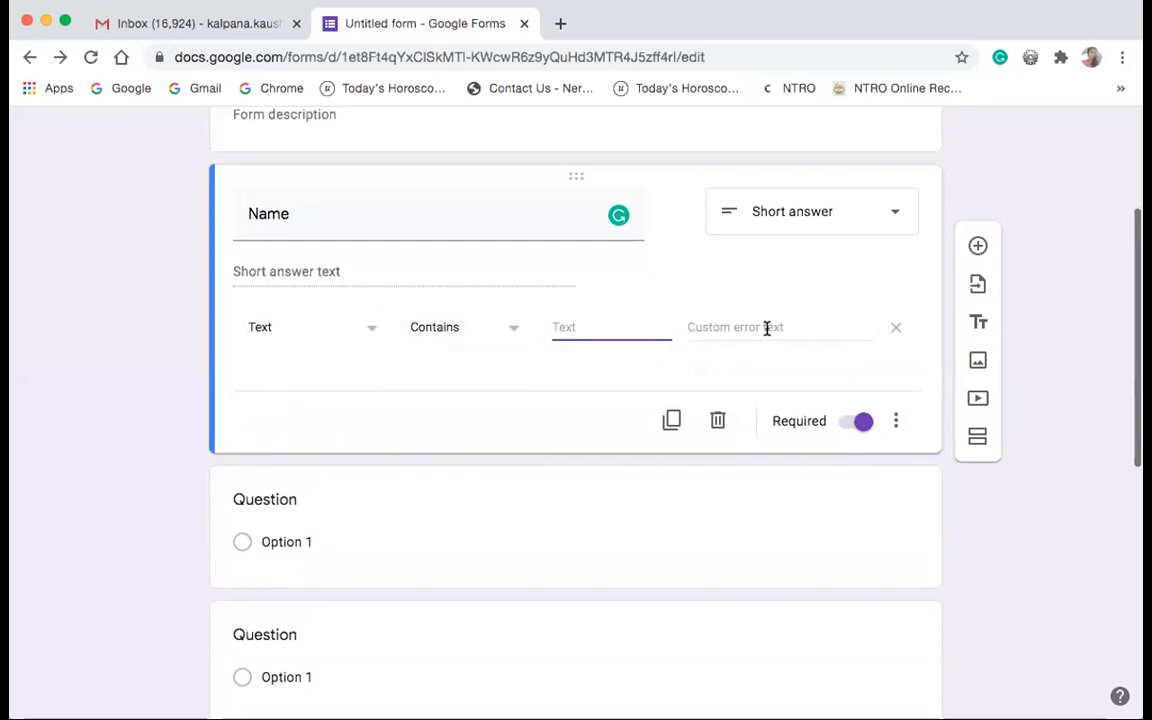
{"action": "left_click", "coordinate": [898, 330]}
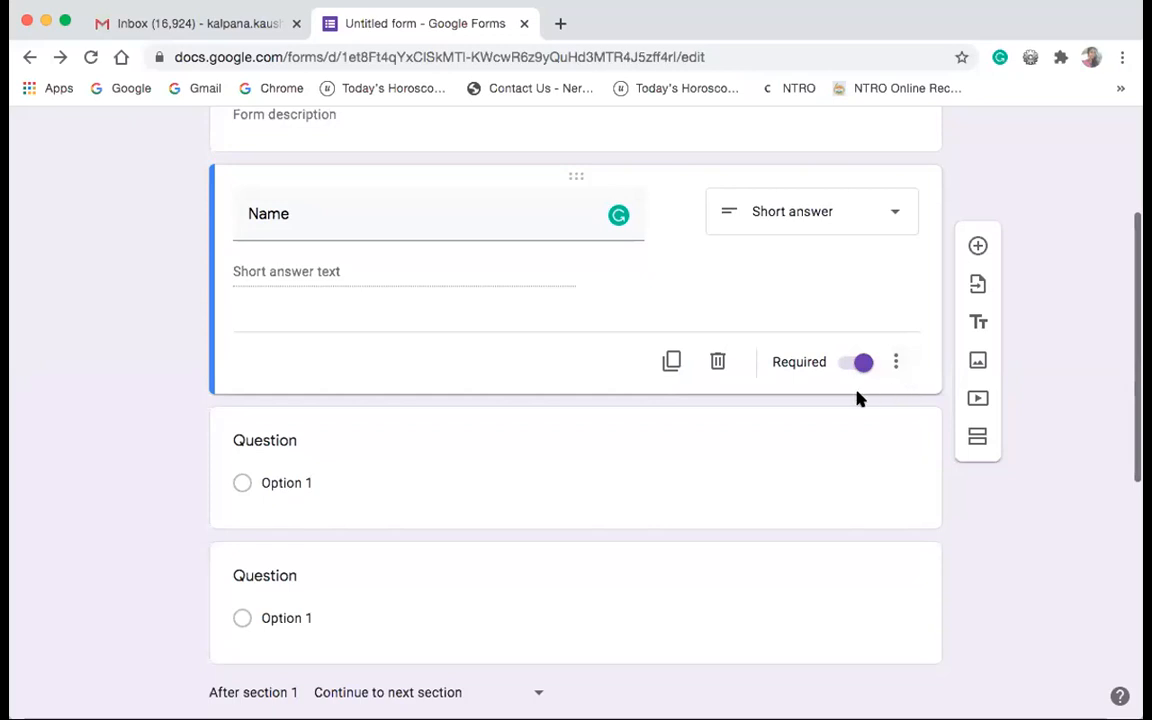
- Re-add text response validation to the Name question with its custom error text open for editing, and discard the rule
{"action": "left_click", "coordinate": [897, 362]}
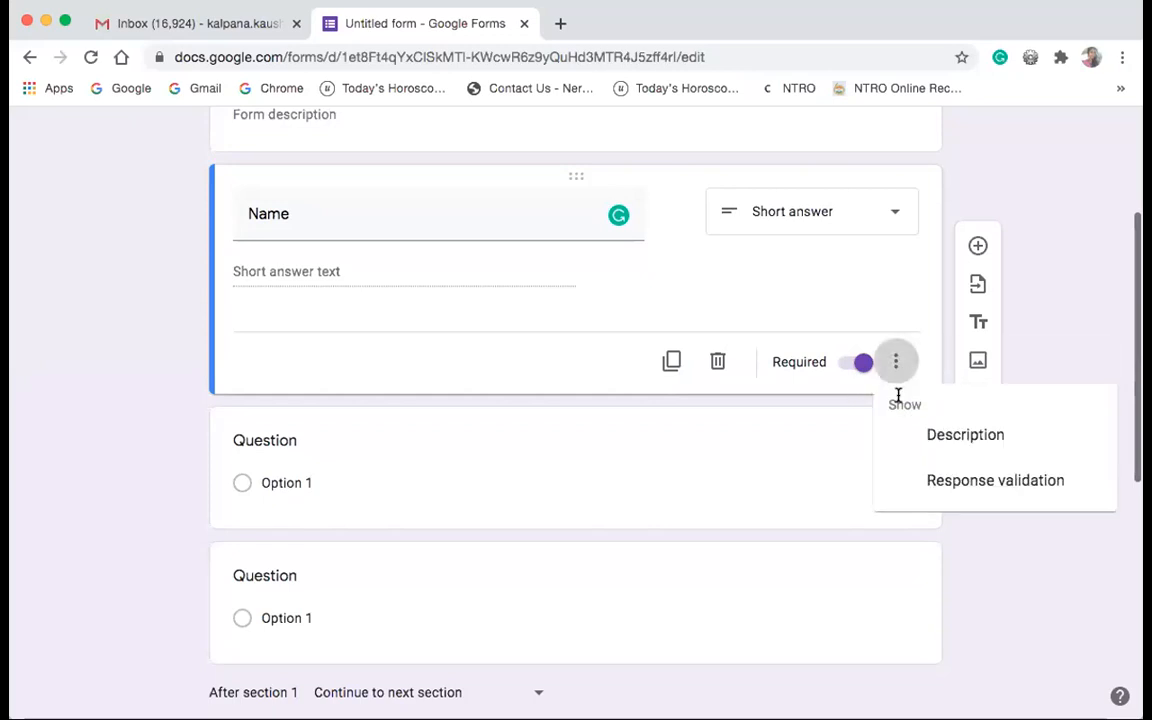
{"action": "left_click", "coordinate": [951, 487]}
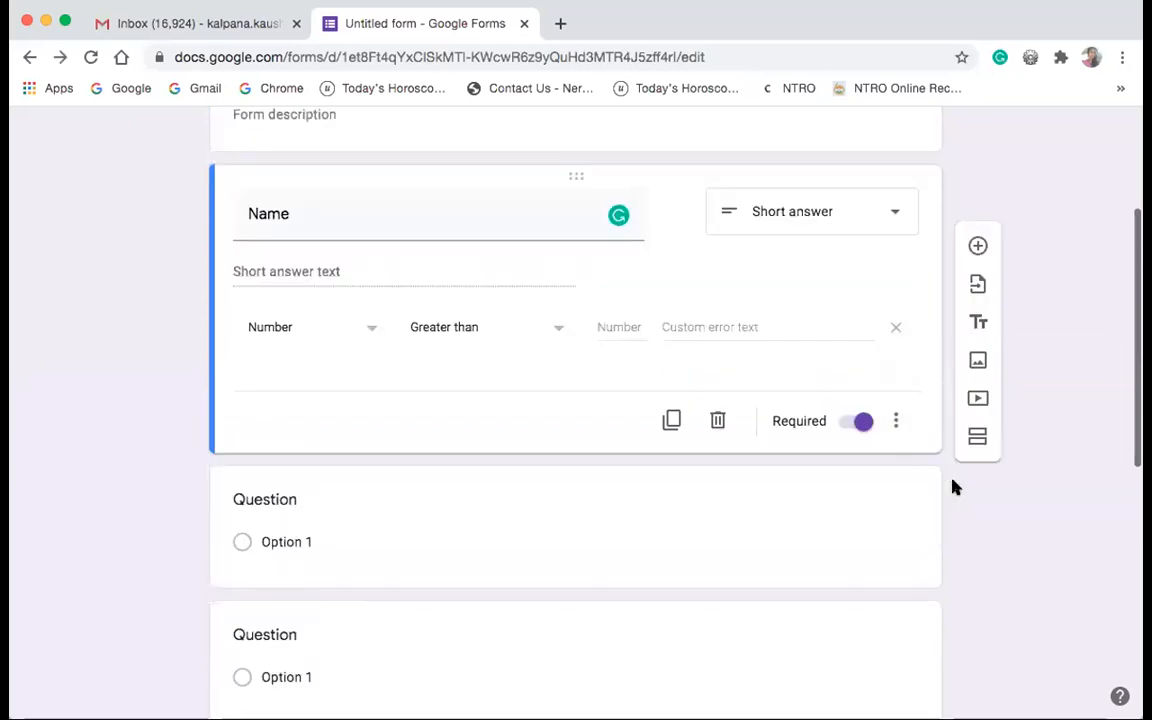
{"action": "left_click", "coordinate": [375, 331]}
{"action": "left_click", "coordinate": [347, 368]}
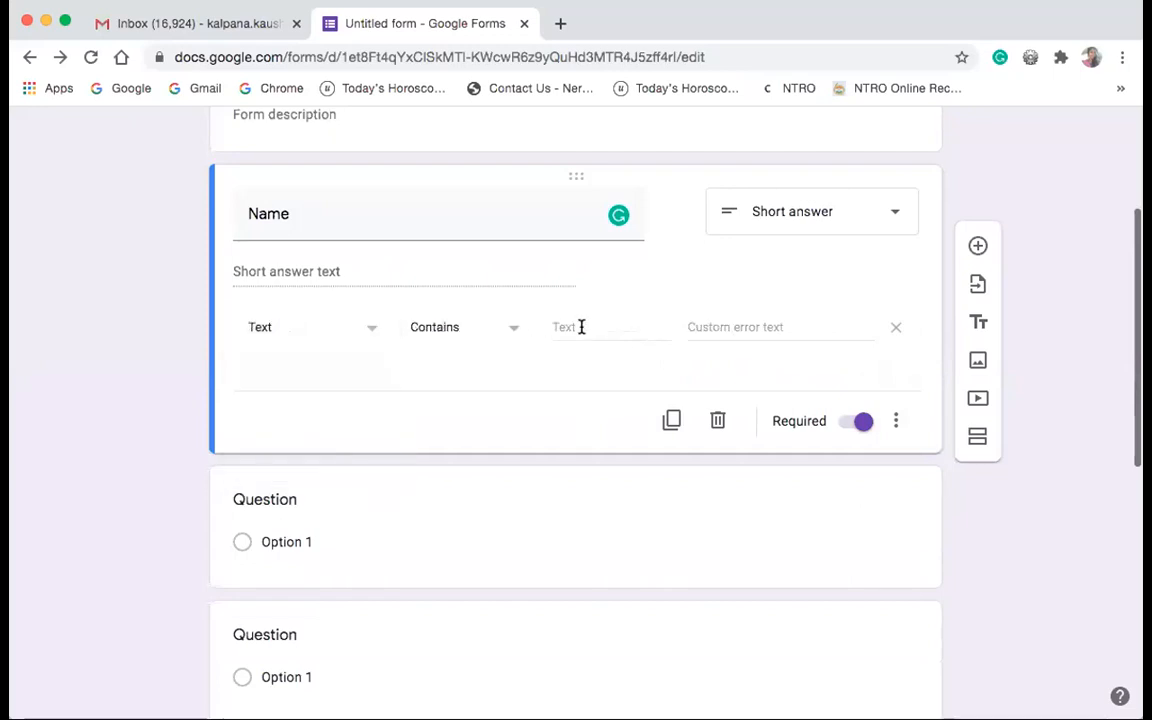
{"action": "left_click", "coordinate": [734, 327]}
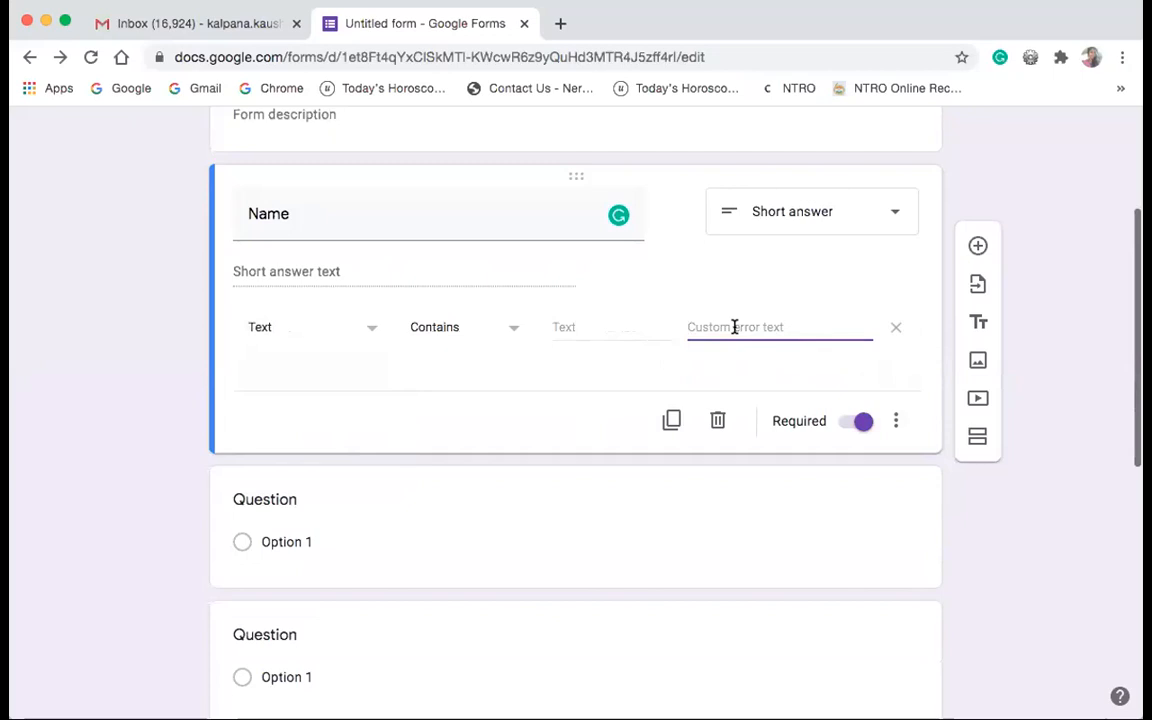
{"action": "left_click", "coordinate": [895, 329]}
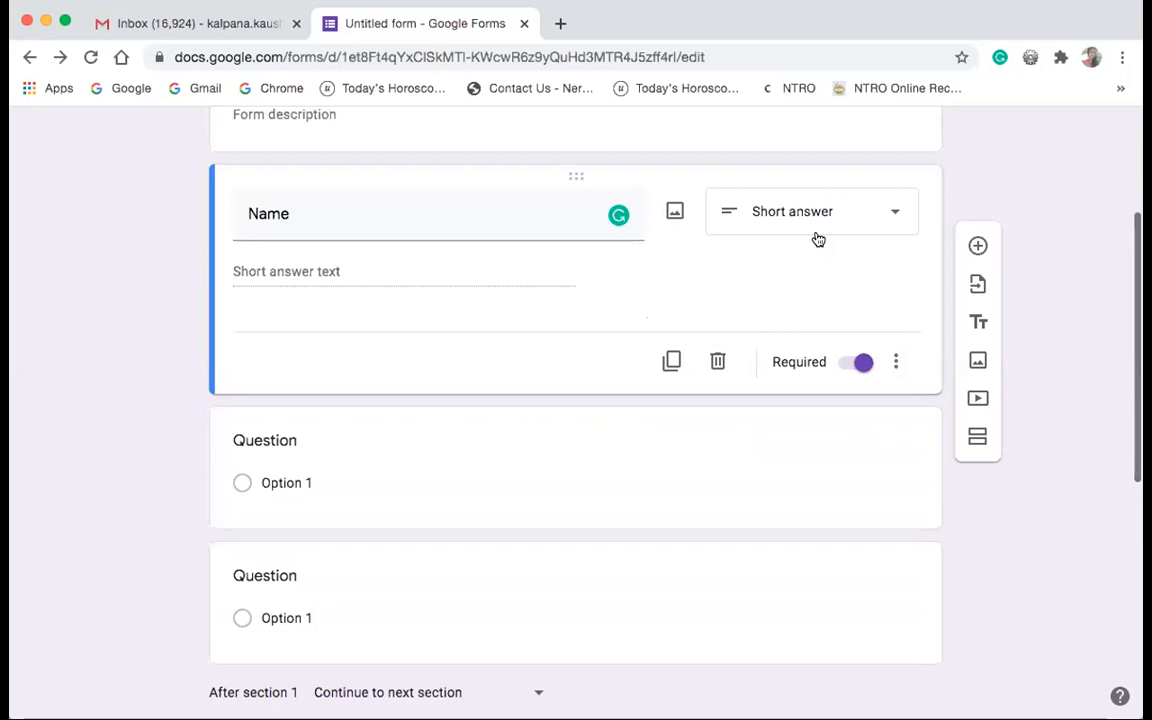
- Title the multiple-choice question below Name "Section" and set its first option to "A"
{"action": "scroll", "coordinate": [527, 424], "scroll_direction": "down", "scroll_amount": 2}
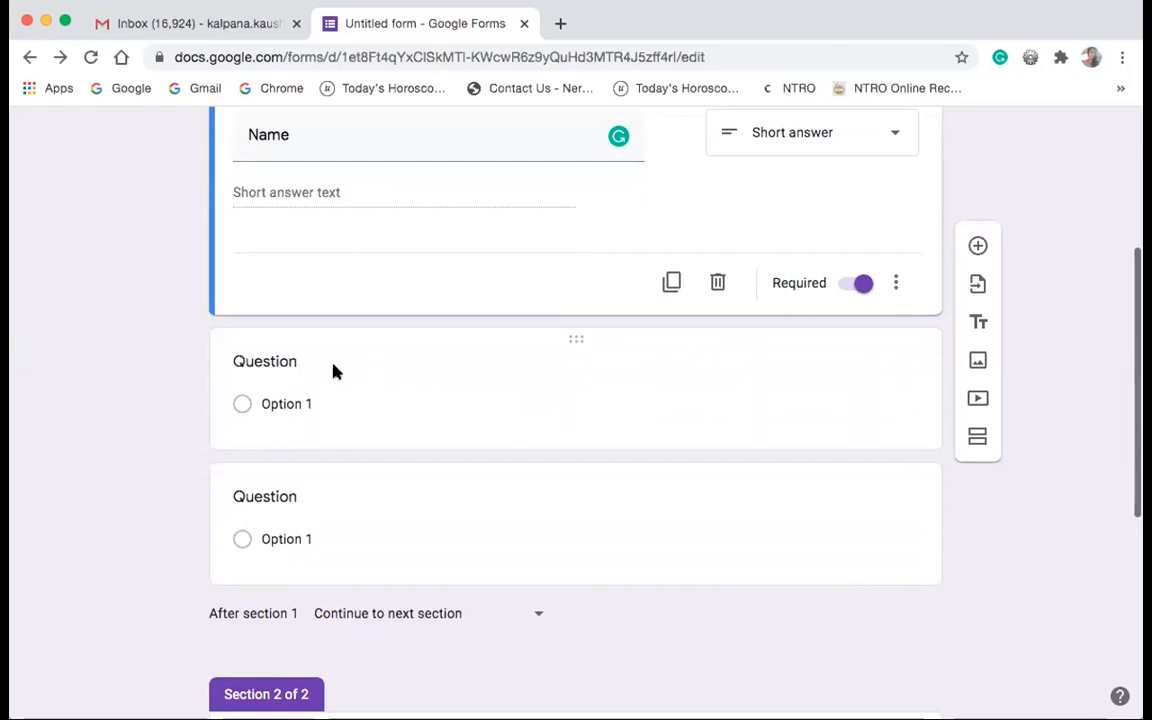
{"action": "left_click", "coordinate": [296, 369]}
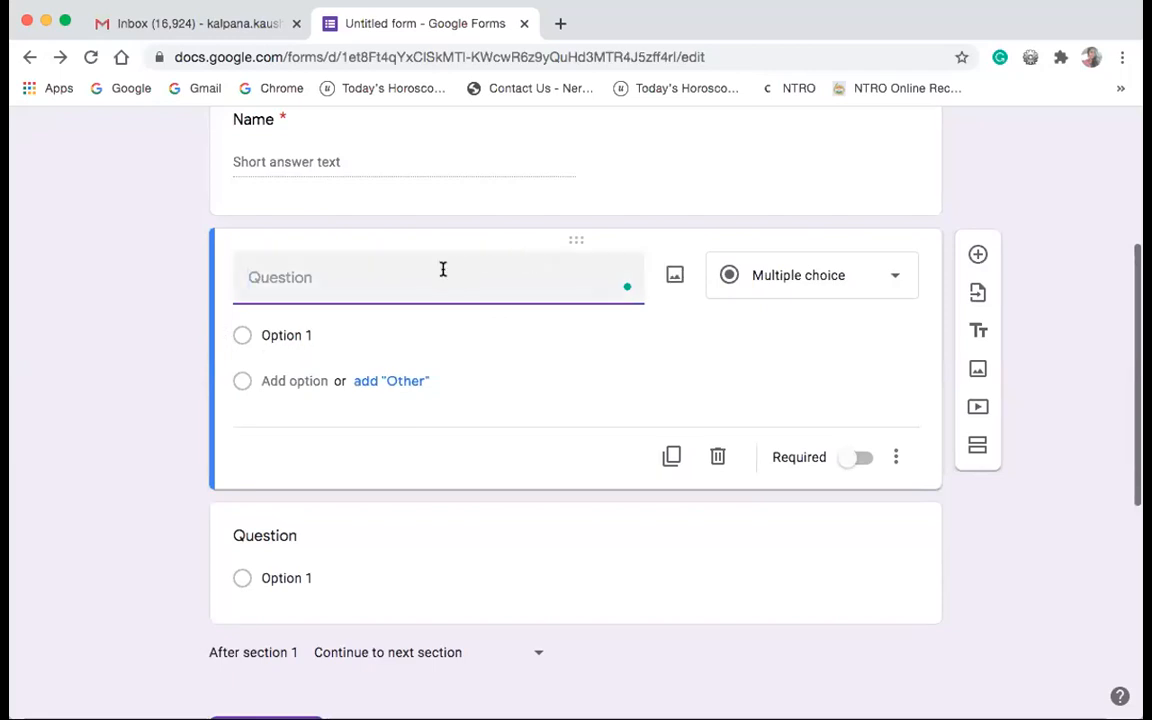
{"action": "type", "text": "Section"}
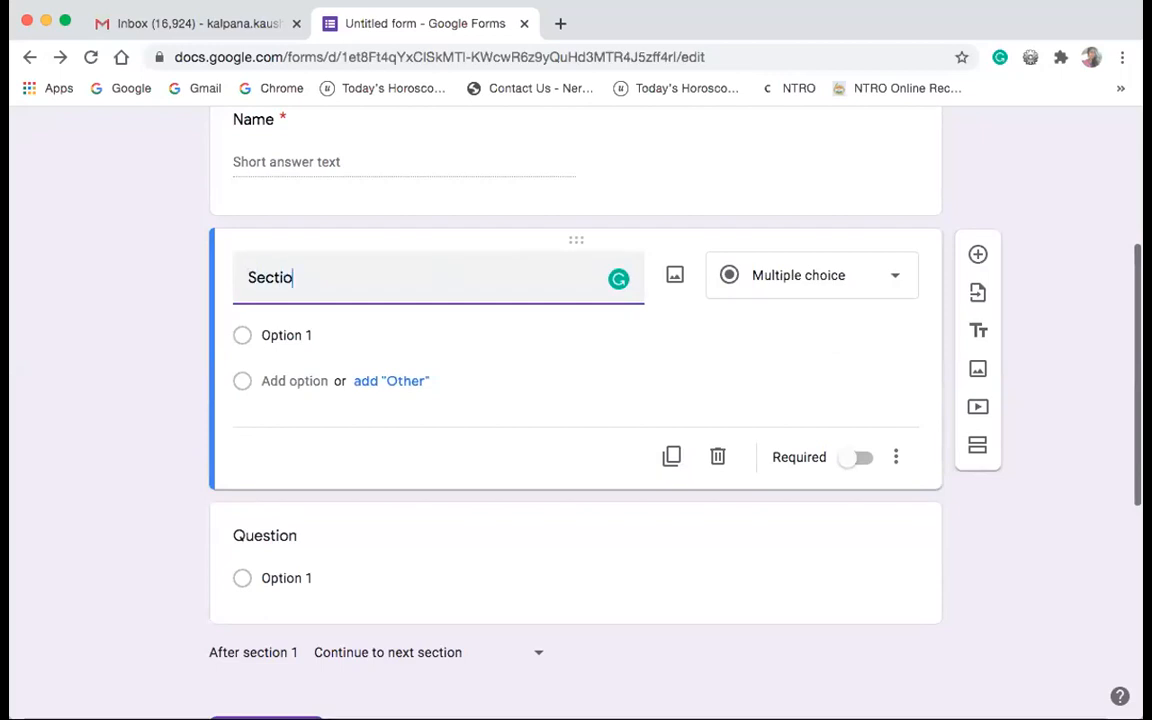
{"action": "left_click", "coordinate": [365, 332]}
{"action": "type", "text": "A"}
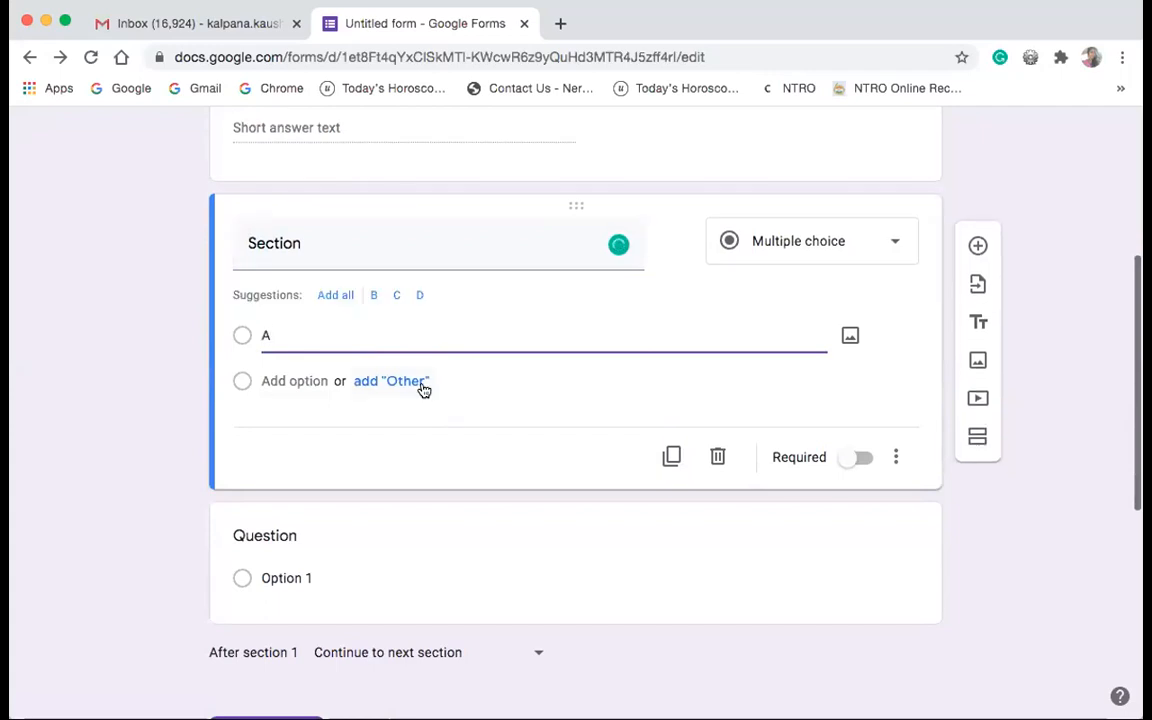
- Add an "Other" choice and the suggested options B, C and D to the Section question
{"action": "left_click", "coordinate": [366, 383]}
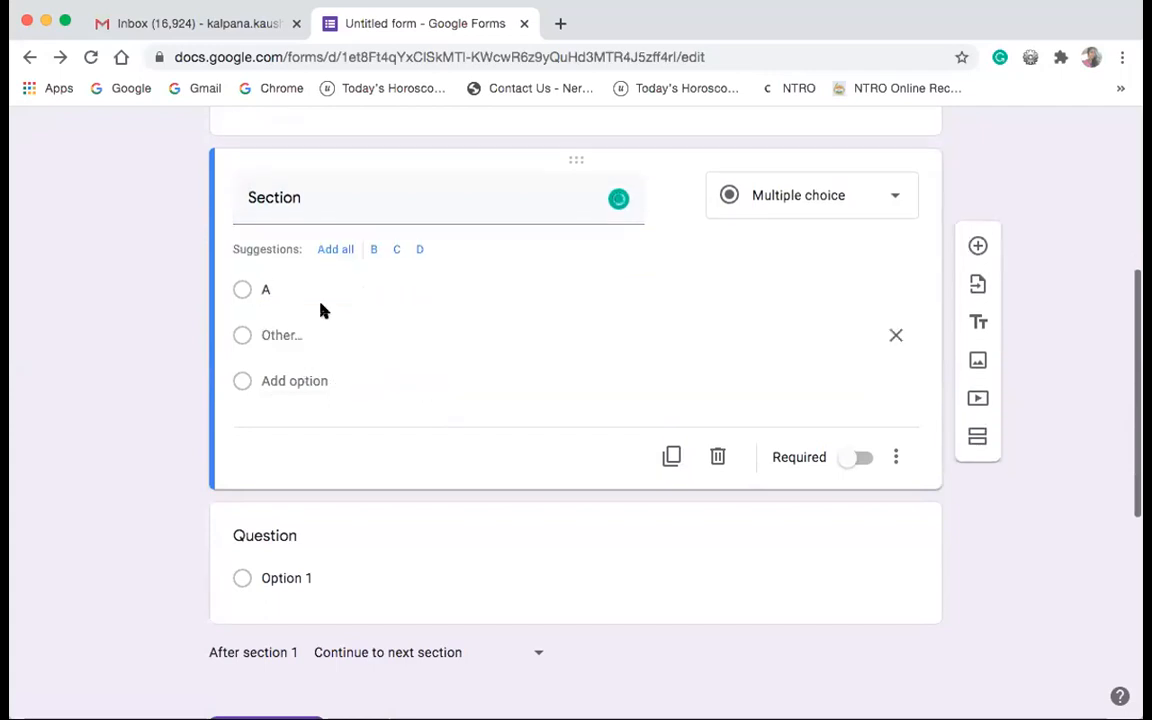
{"action": "left_click", "coordinate": [372, 252]}
{"action": "left_click", "coordinate": [374, 252]}
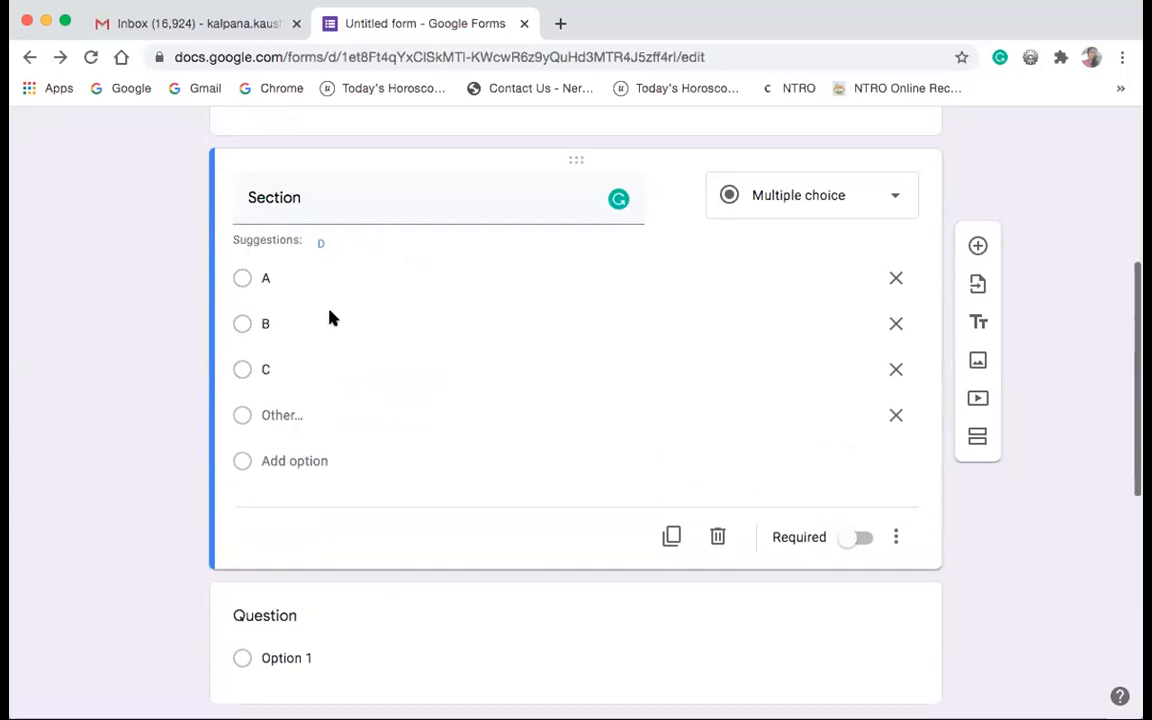
{"action": "left_click", "coordinate": [321, 244]}
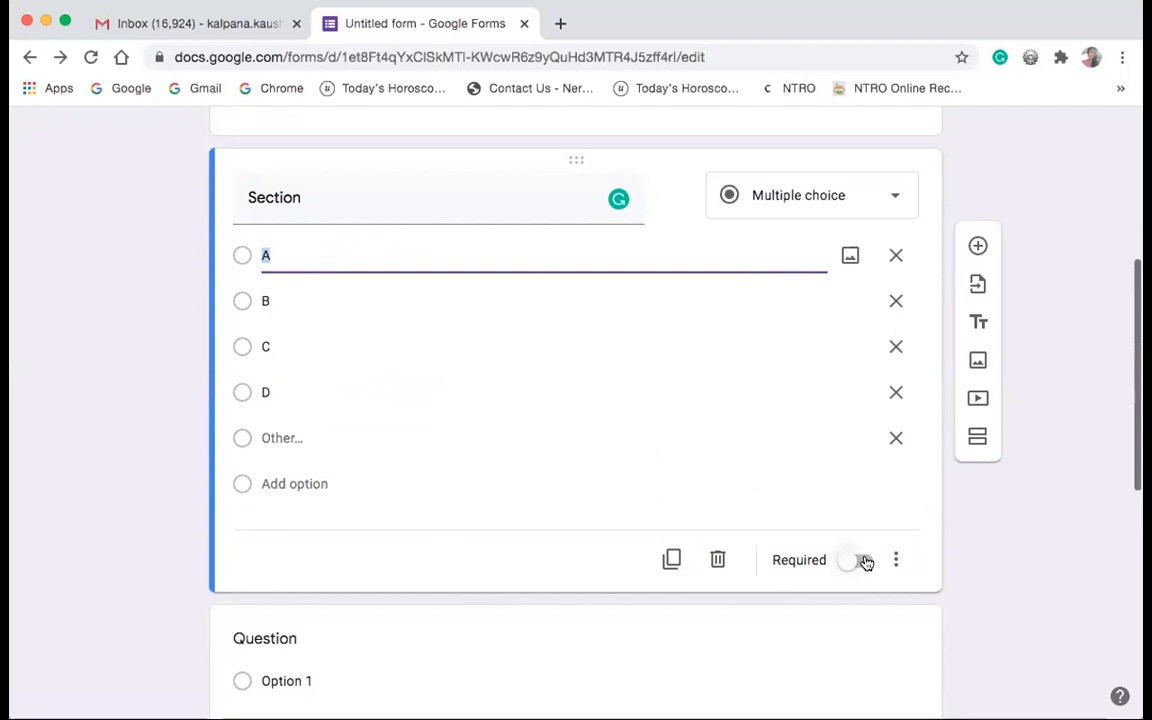
- Remove options A, B, C and "Other" from the Section question
{"action": "scroll", "coordinate": [612, 458], "scroll_direction": "up", "scroll_amount": 3}
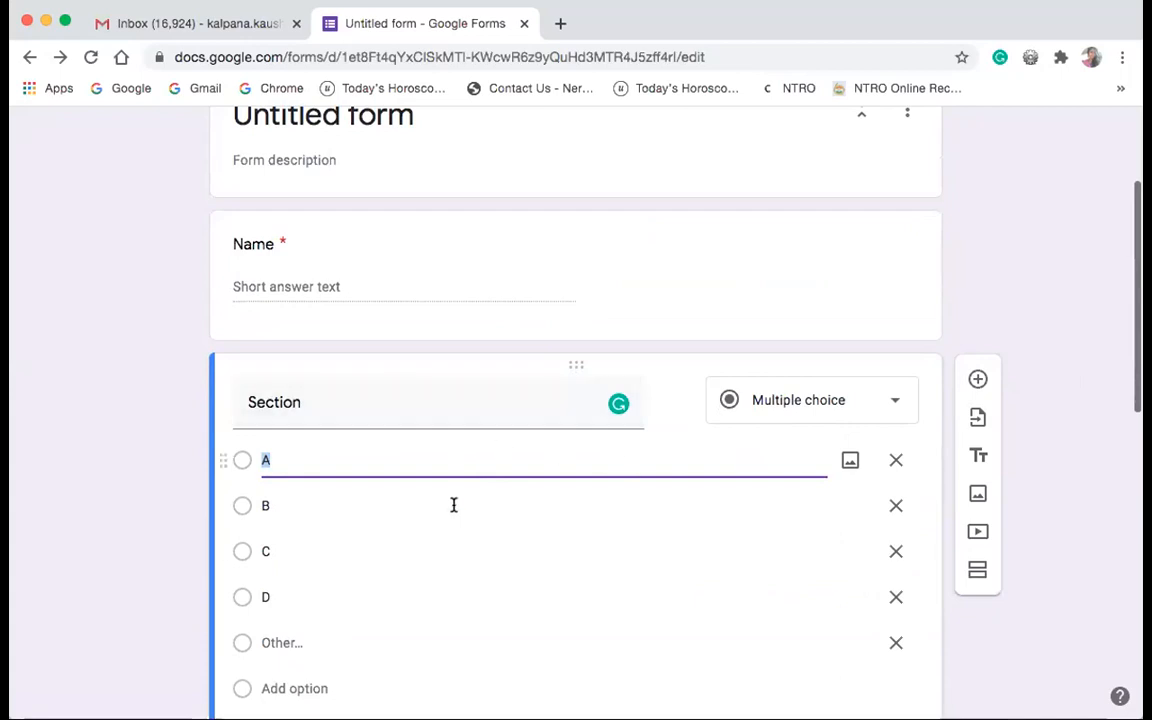
{"action": "scroll", "coordinate": [463, 573], "scroll_direction": "down", "scroll_amount": 3}
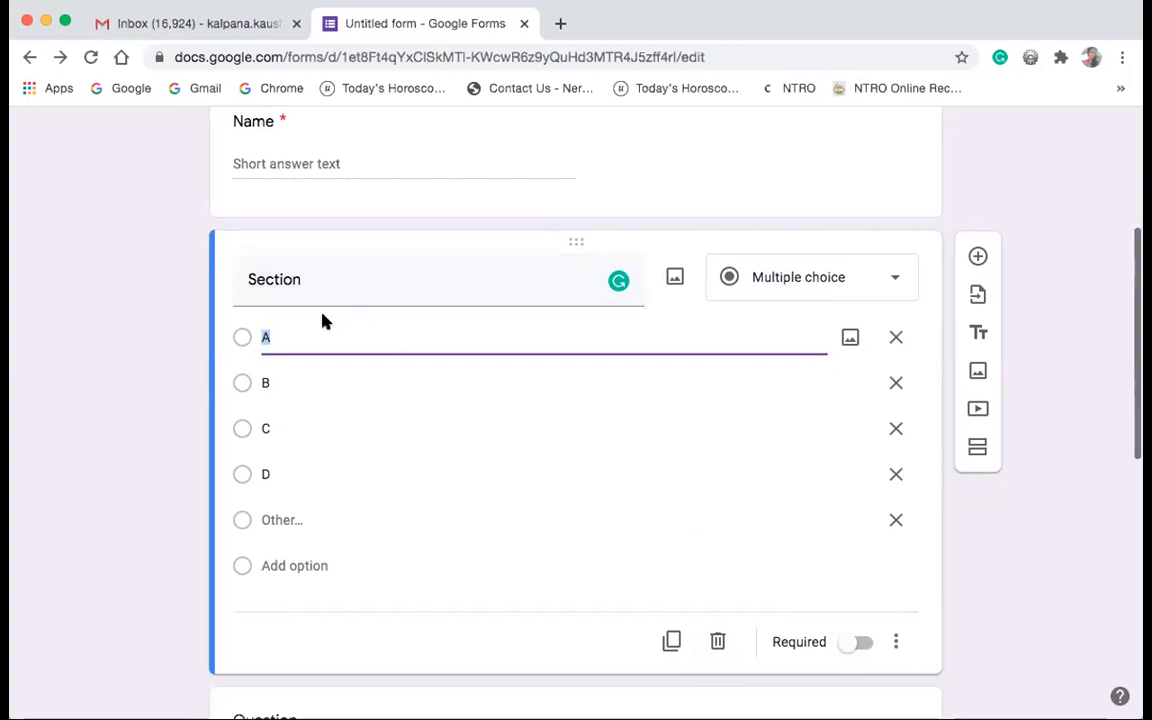
{"action": "left_click", "coordinate": [897, 337]}
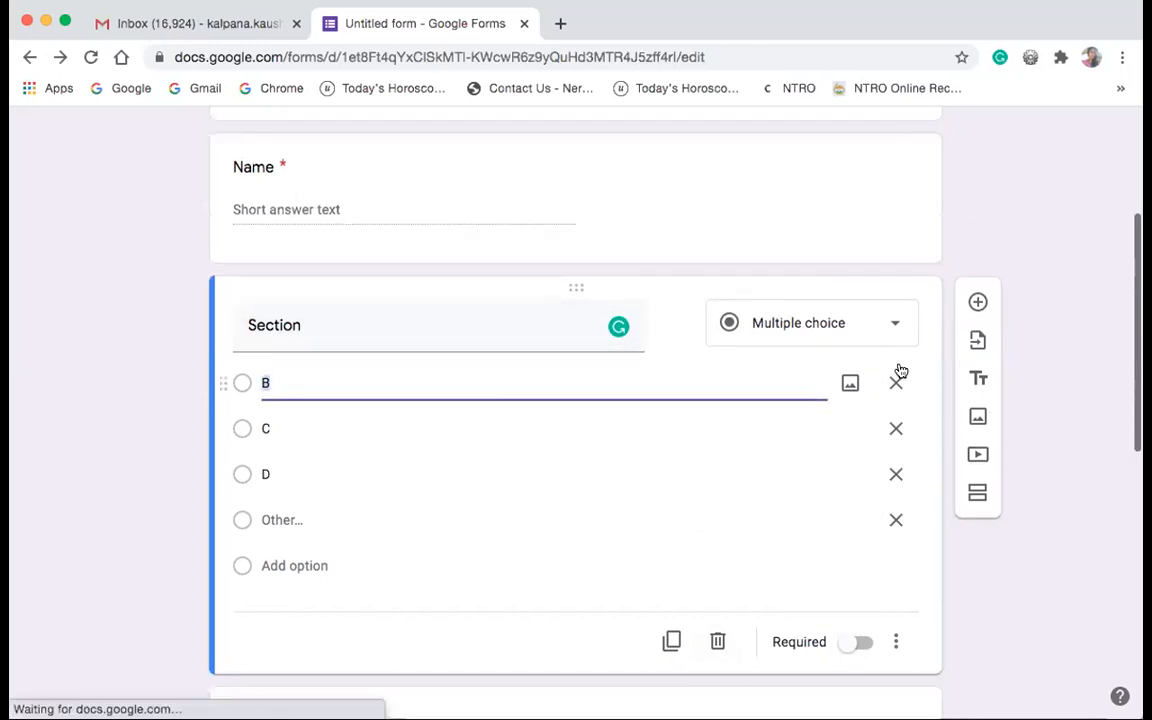
{"action": "left_click", "coordinate": [896, 383]}
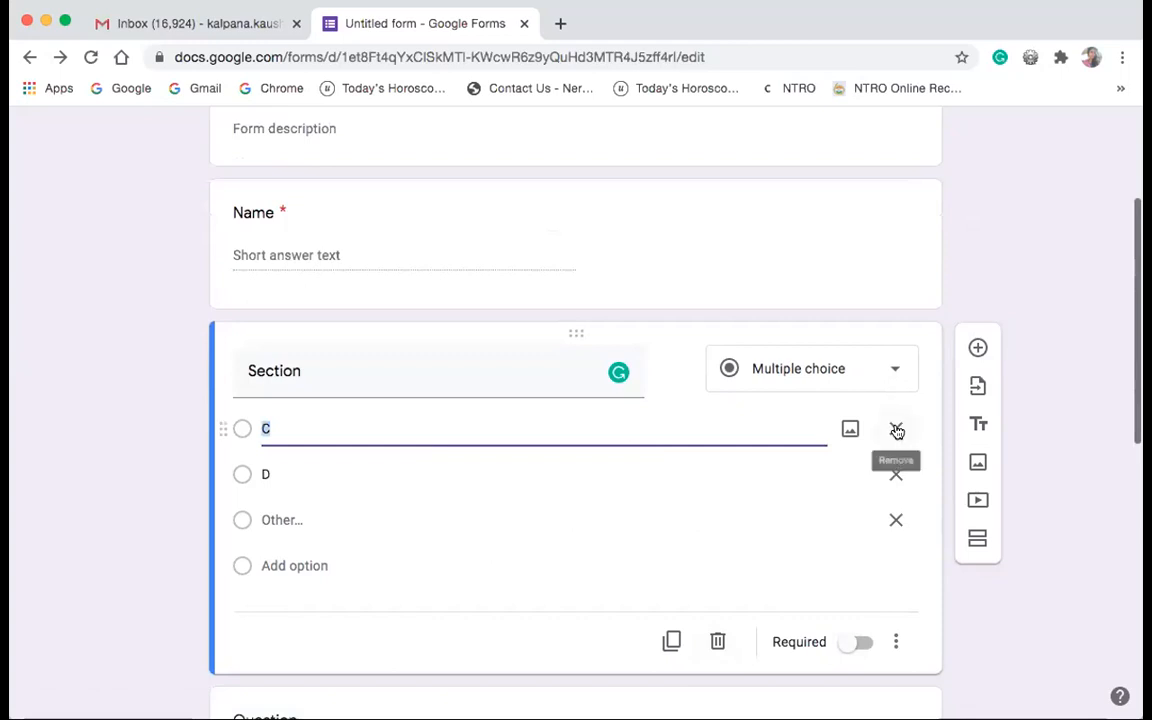
{"action": "left_click", "coordinate": [897, 431]}
{"action": "left_click", "coordinate": [896, 520]}
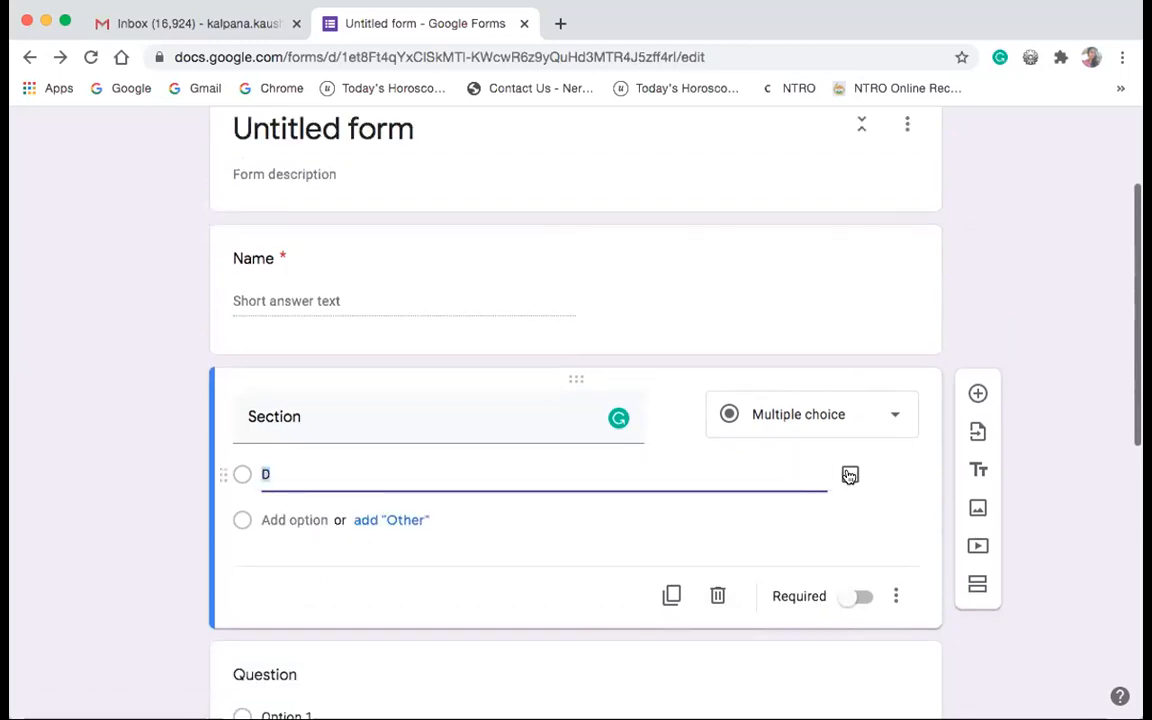
- Change the Section question's only option to "A" and add options B, C and D below it
{"action": "scroll", "coordinate": [911, 440], "scroll_direction": "up", "scroll_amount": 1}
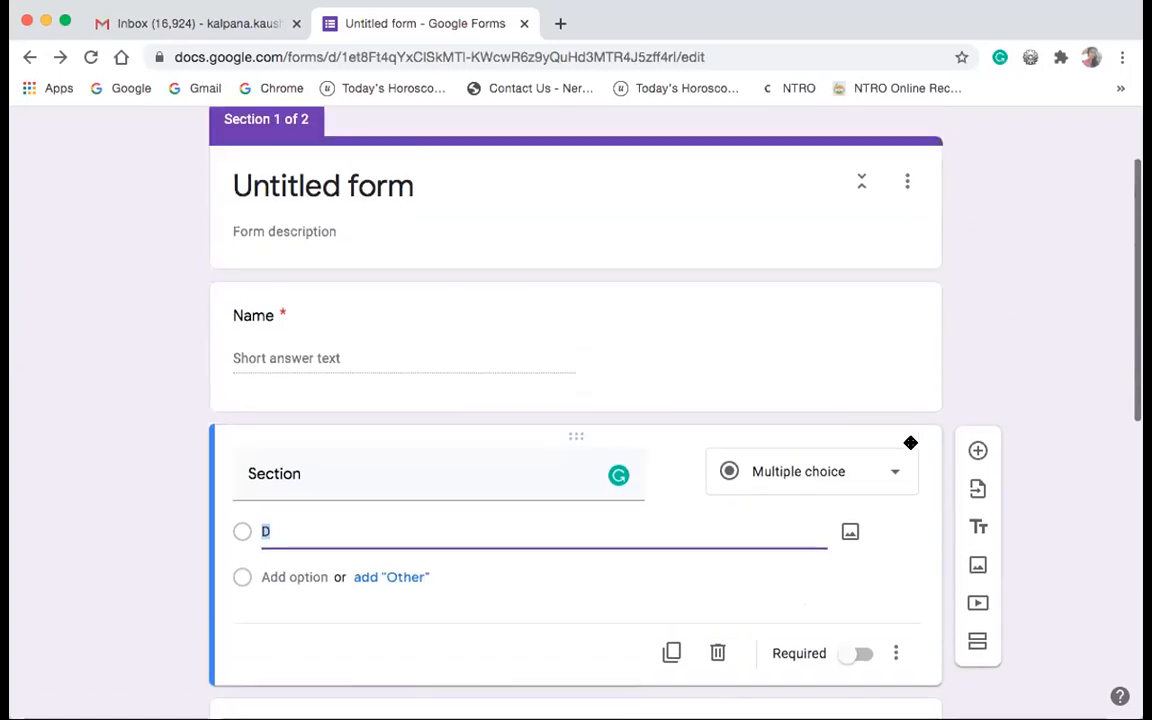
{"action": "scroll", "coordinate": [910, 443], "scroll_direction": "down", "scroll_amount": 2}
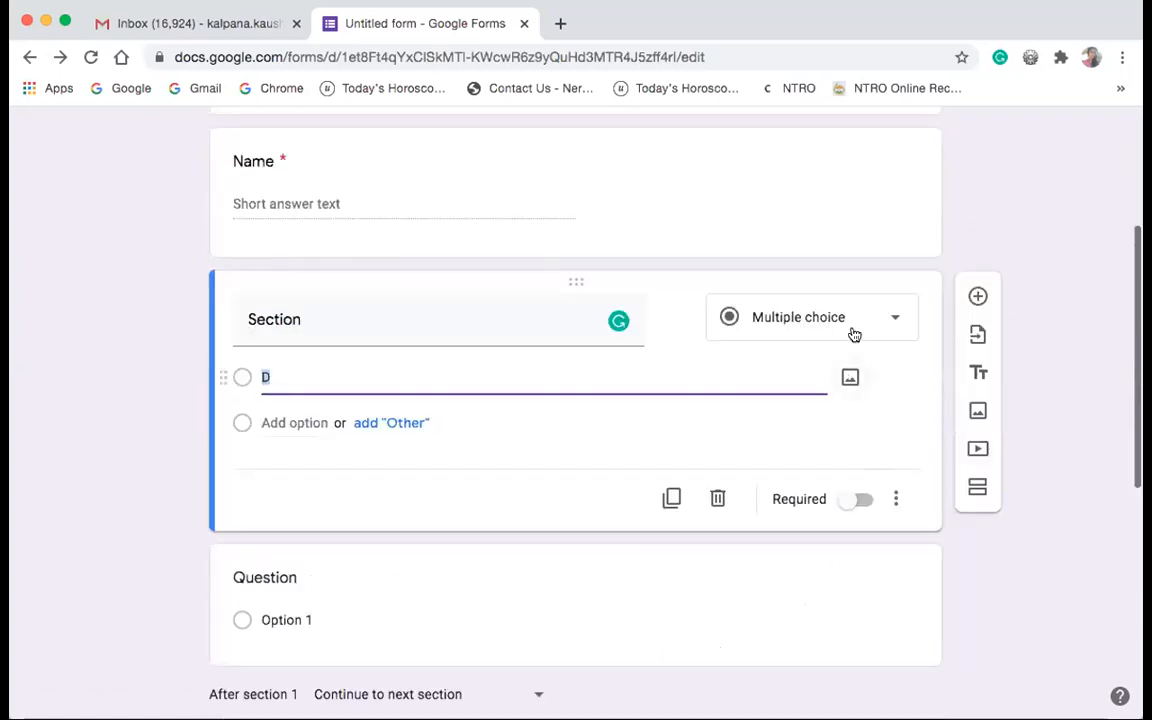
{"action": "left_click", "coordinate": [381, 316]}
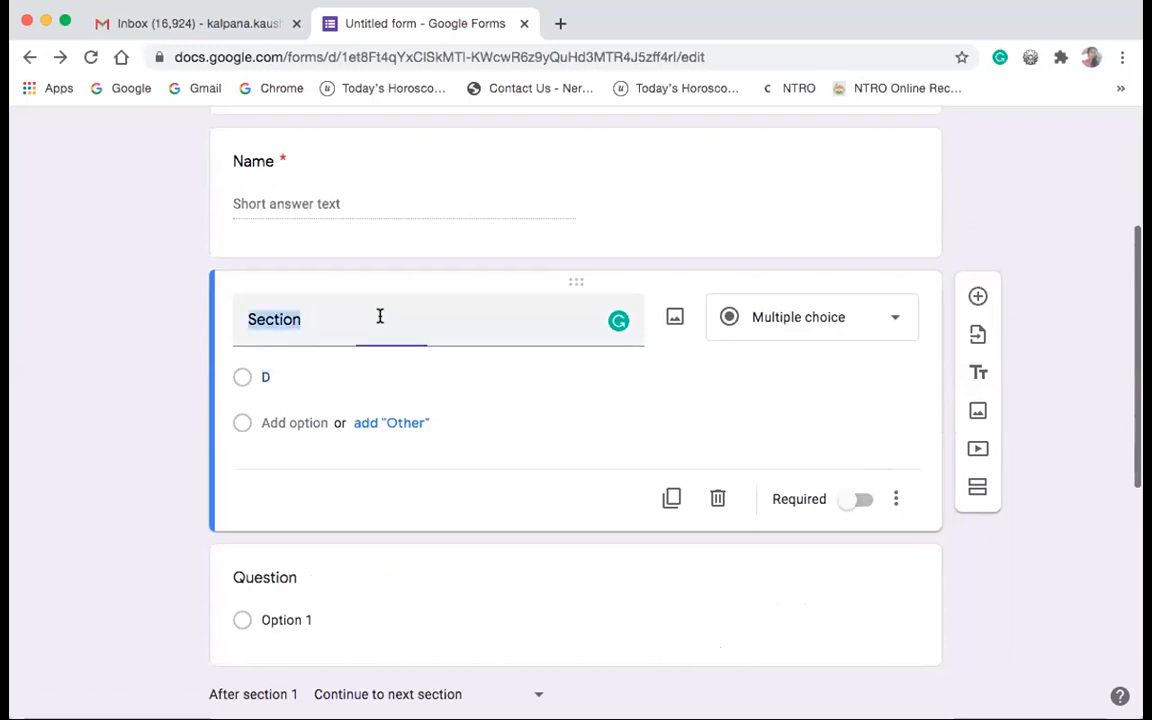
{"action": "left_click", "coordinate": [282, 376]}
{"action": "type", "text": "A"}
{"action": "key", "text": "Return"}
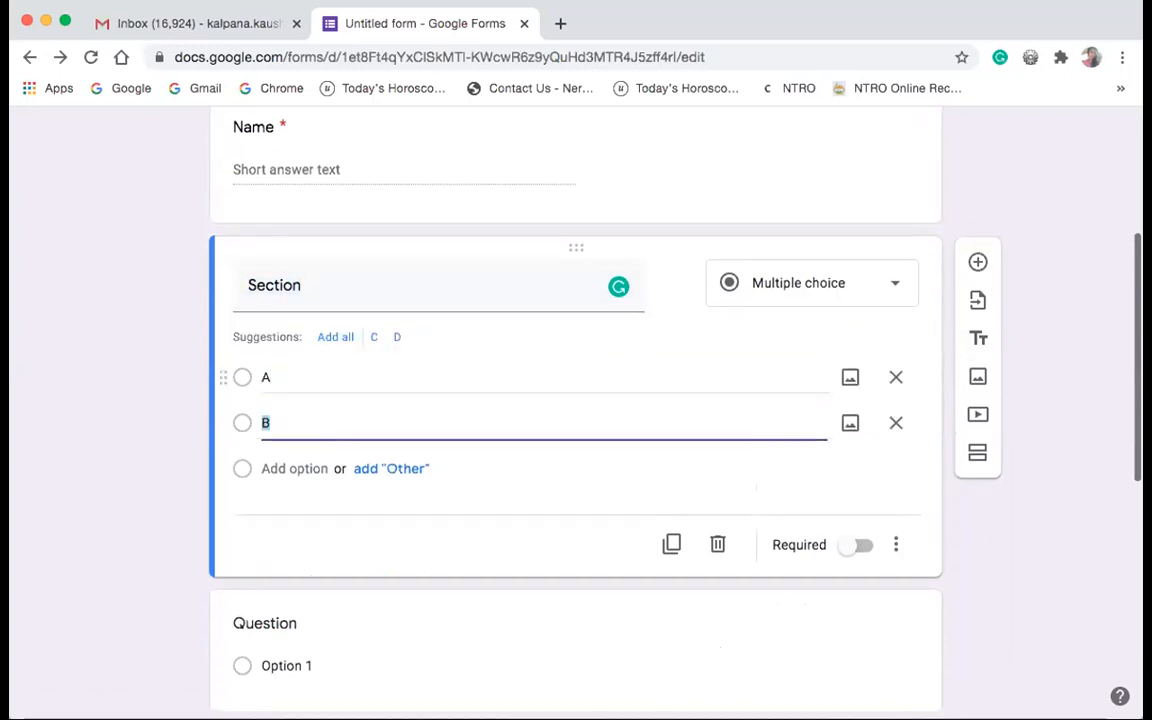
{"action": "left_click", "coordinate": [374, 339]}
{"action": "left_click", "coordinate": [322, 337]}
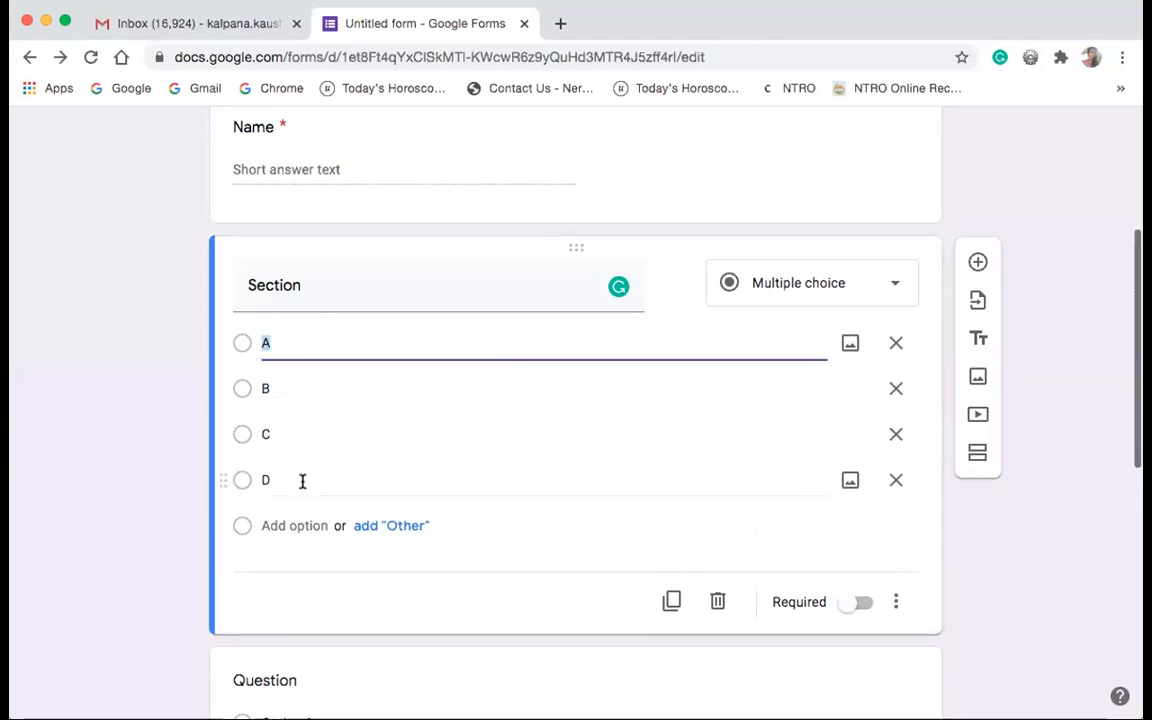
- Make the Section question required and remove its option D
{"action": "left_click", "coordinate": [864, 604]}
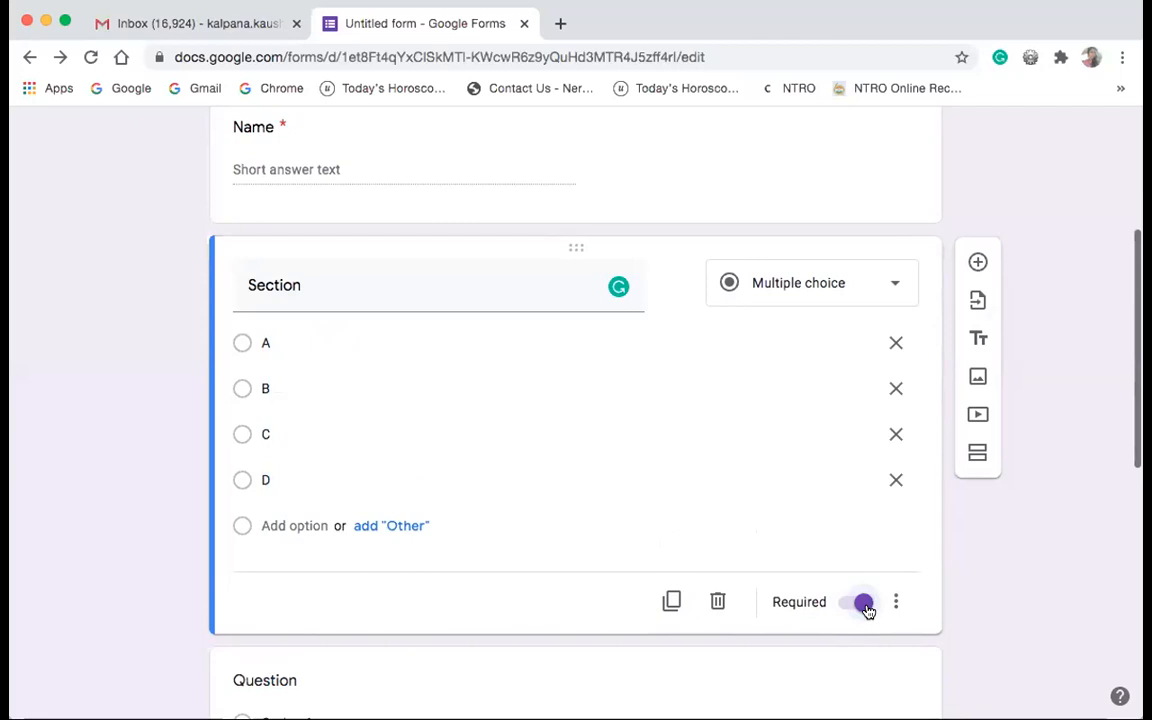
{"action": "left_click", "coordinate": [896, 483]}
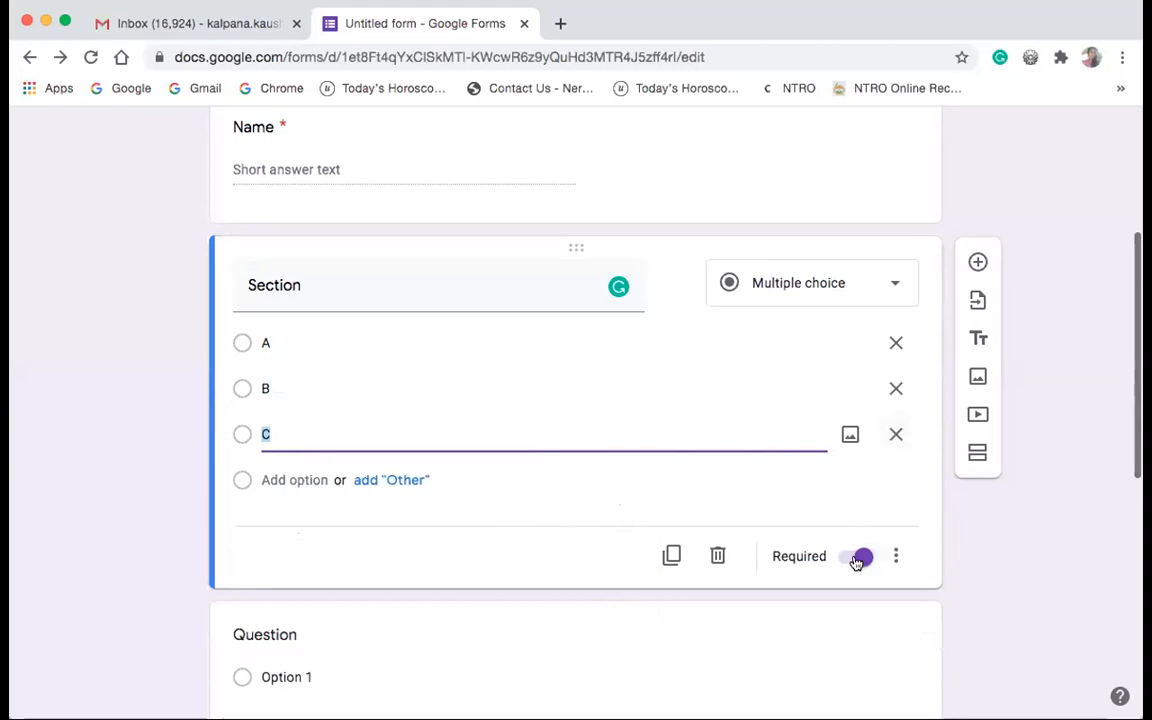
{"action": "left_click", "coordinate": [978, 585]}
{"action": "scroll", "coordinate": [758, 476], "scroll_direction": "up", "scroll_amount": 1}
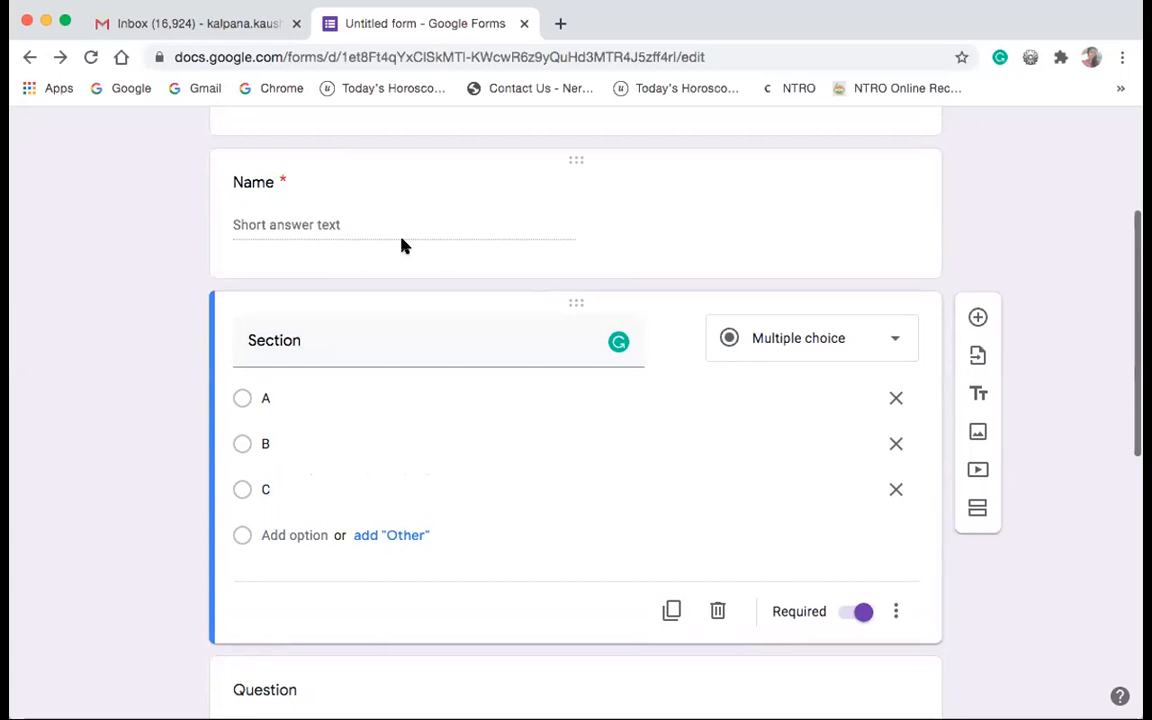
{"action": "scroll", "coordinate": [558, 434], "scroll_direction": "down", "scroll_amount": 5}
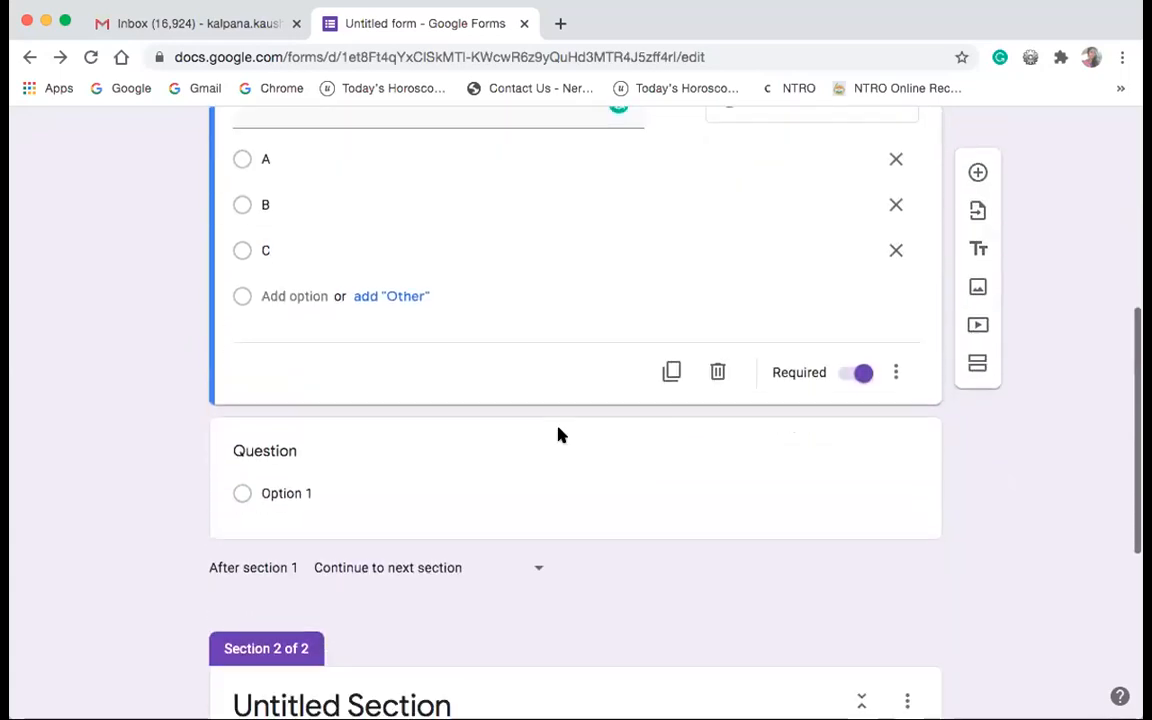
{"action": "scroll", "coordinate": [558, 434], "scroll_direction": "down", "scroll_amount": 1}
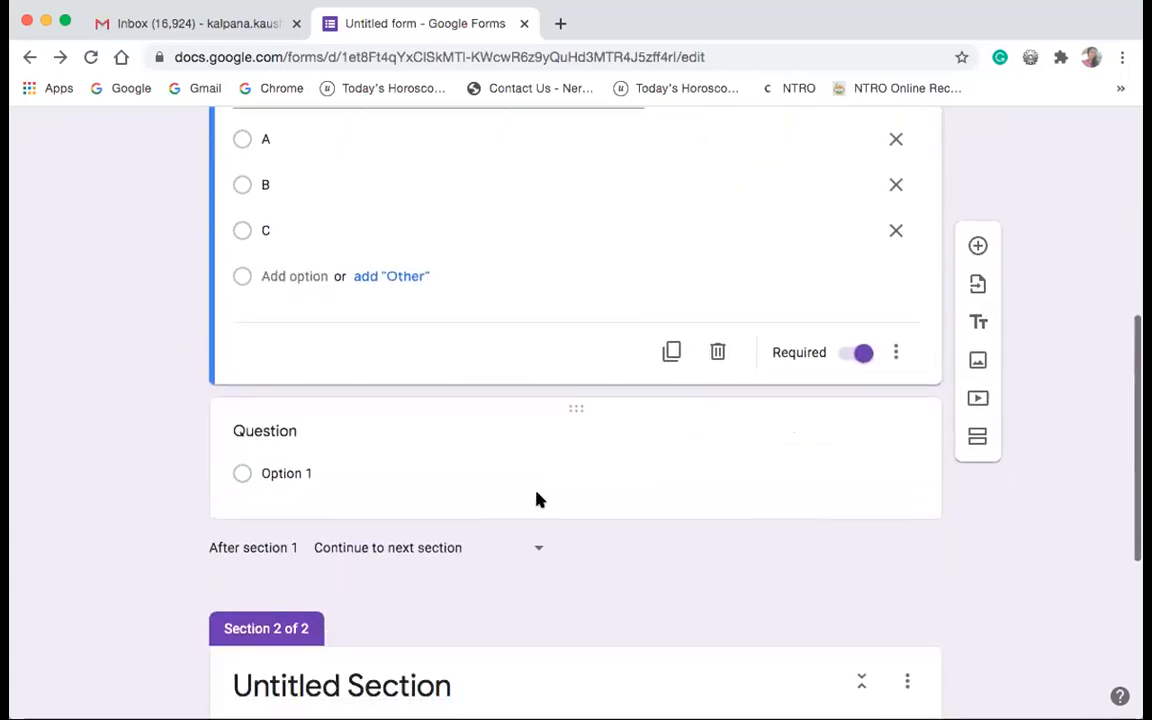
- Delete the Section question with options A, B and C from section 1
{"action": "left_click", "coordinate": [447, 443]}
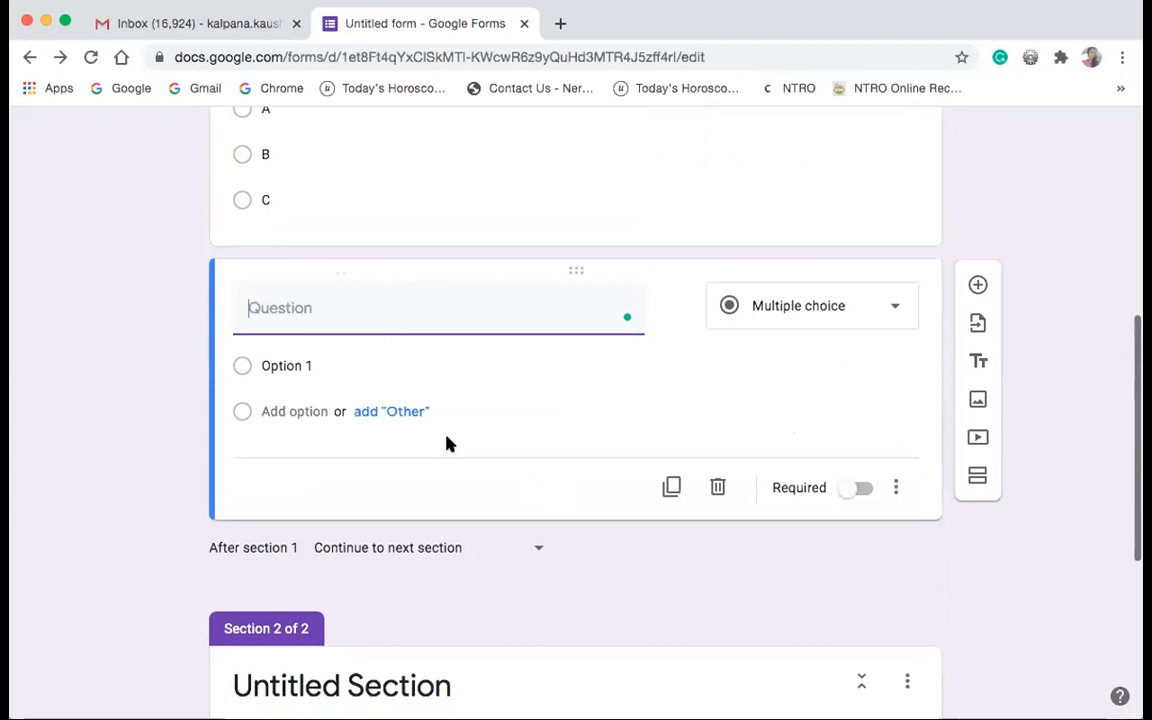
{"action": "scroll", "coordinate": [502, 361], "scroll_direction": "up", "scroll_amount": 4}
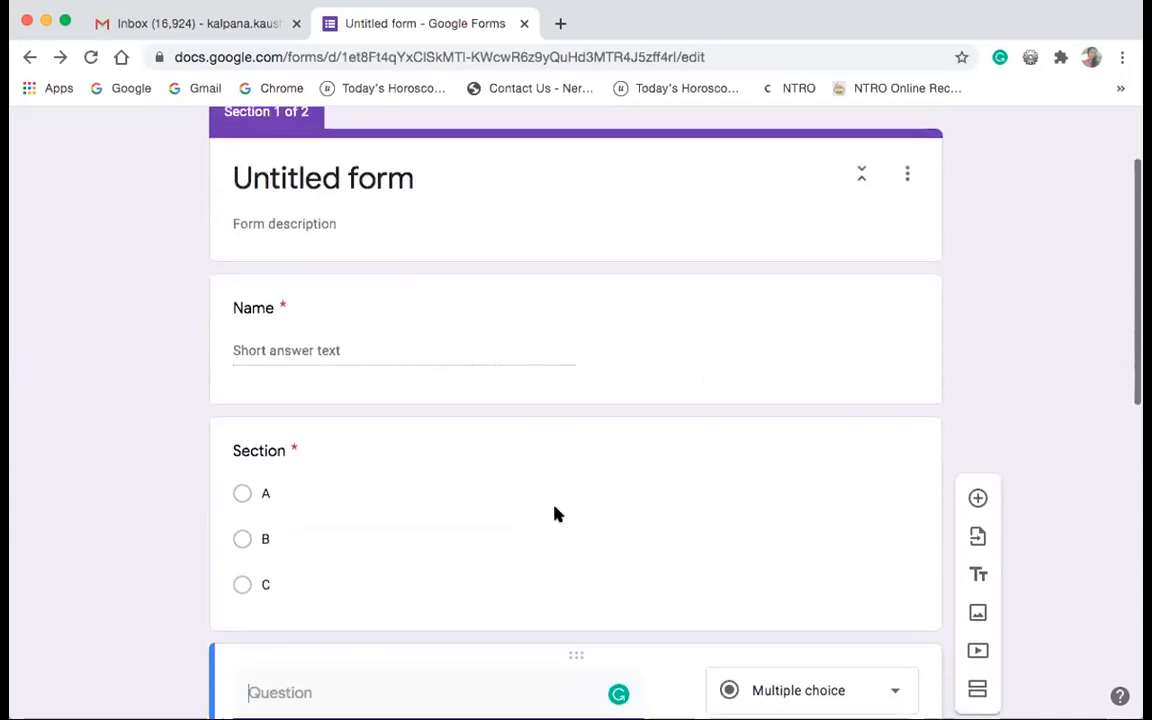
{"action": "scroll", "coordinate": [545, 520], "scroll_direction": "down", "scroll_amount": 1}
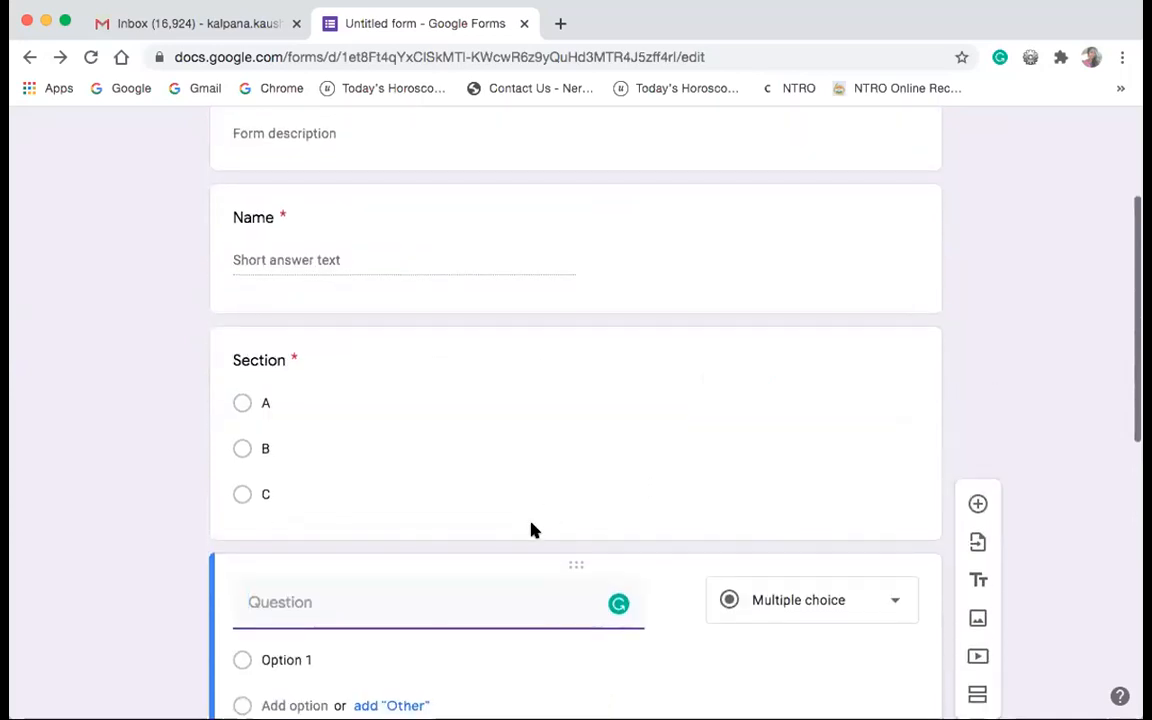
{"action": "left_click", "coordinate": [443, 360]}
{"action": "scroll", "coordinate": [730, 493], "scroll_direction": "down", "scroll_amount": 1}
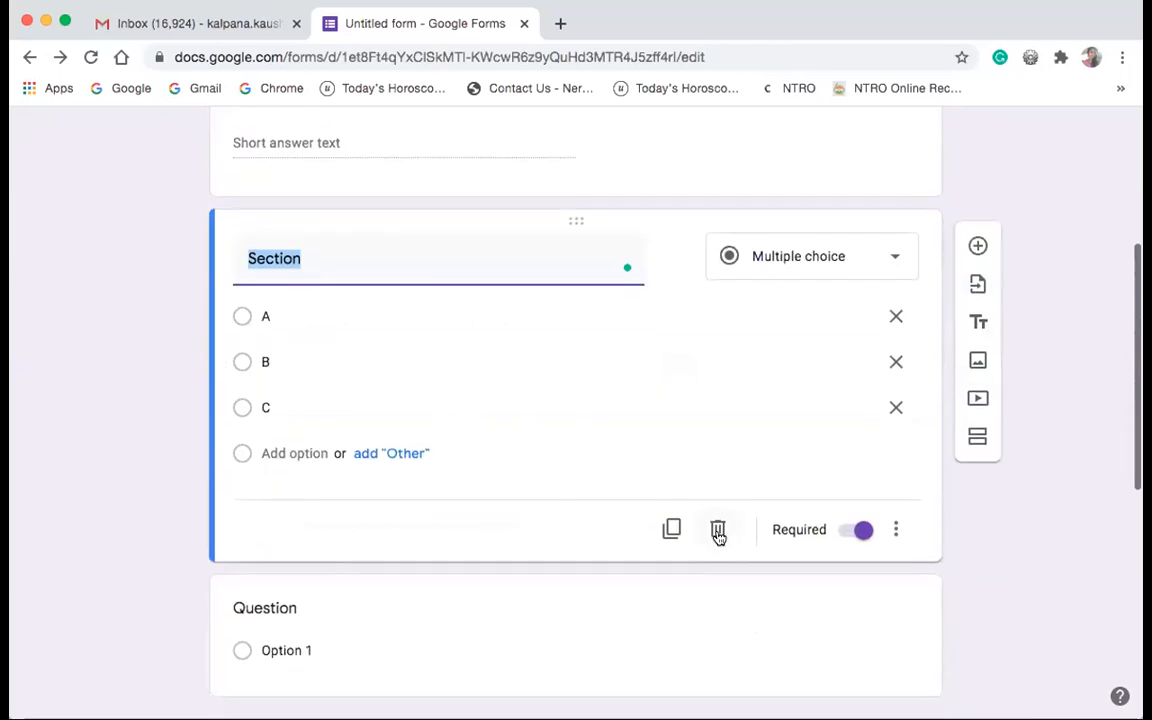
{"action": "left_click", "coordinate": [717, 529]}
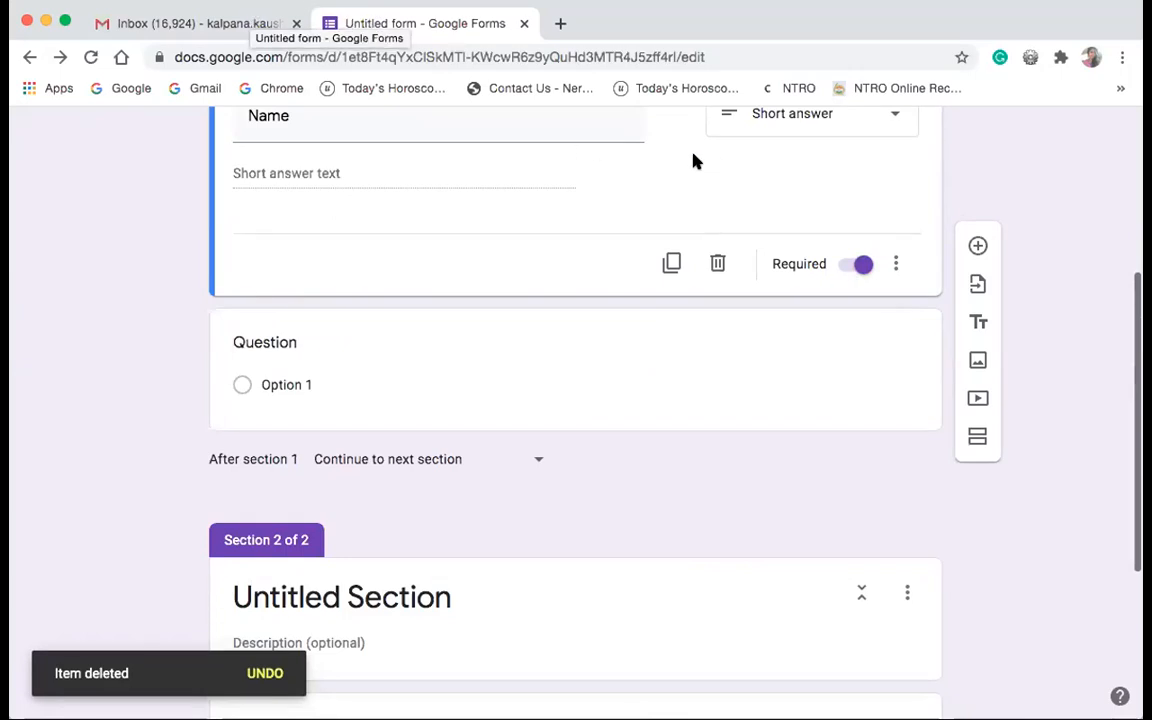
- Title the blank multiple-choice question below the Name question "Section"
{"action": "scroll", "coordinate": [690, 158], "scroll_direction": "up", "scroll_amount": 5}
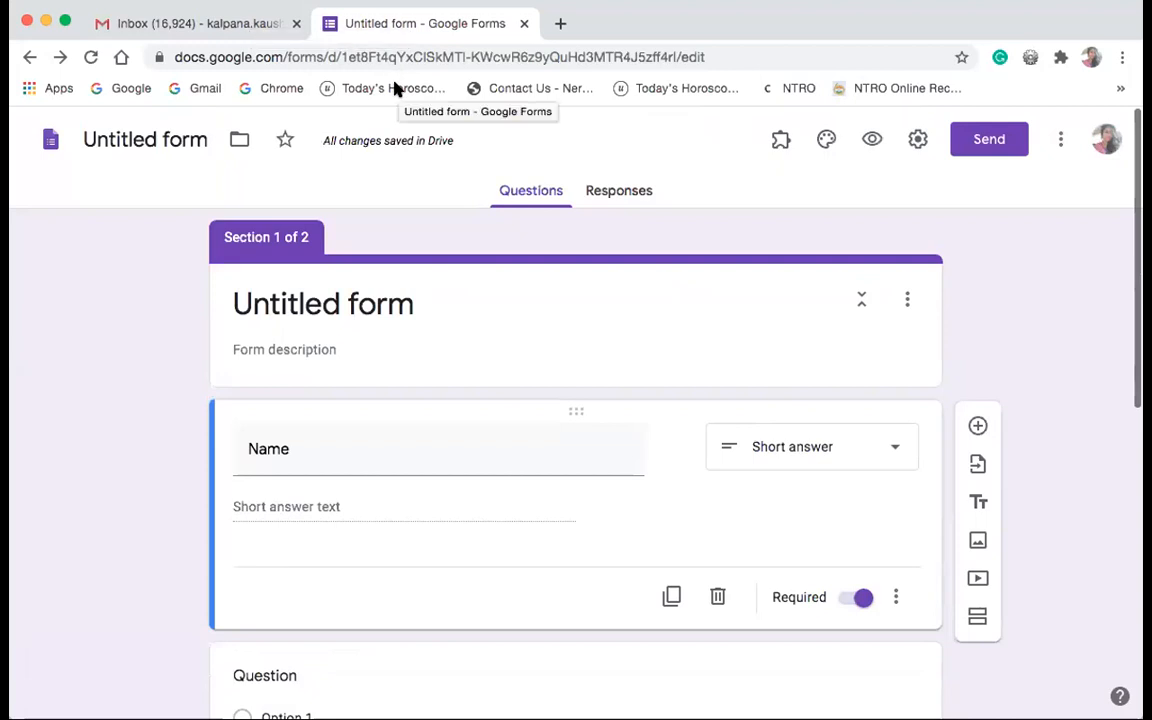
{"action": "scroll", "coordinate": [514, 413], "scroll_direction": "down", "scroll_amount": 3}
{"action": "scroll", "coordinate": [514, 417], "scroll_direction": "down", "scroll_amount": 2}
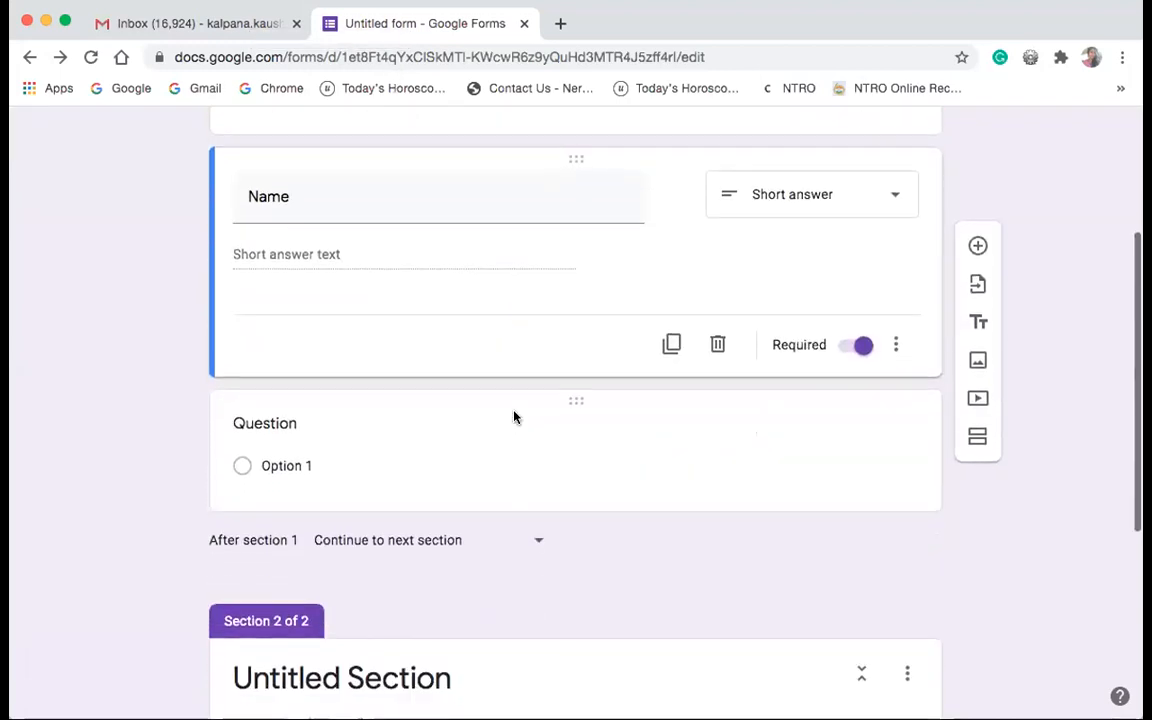
{"action": "scroll", "coordinate": [391, 434], "scroll_direction": "down", "scroll_amount": 2}
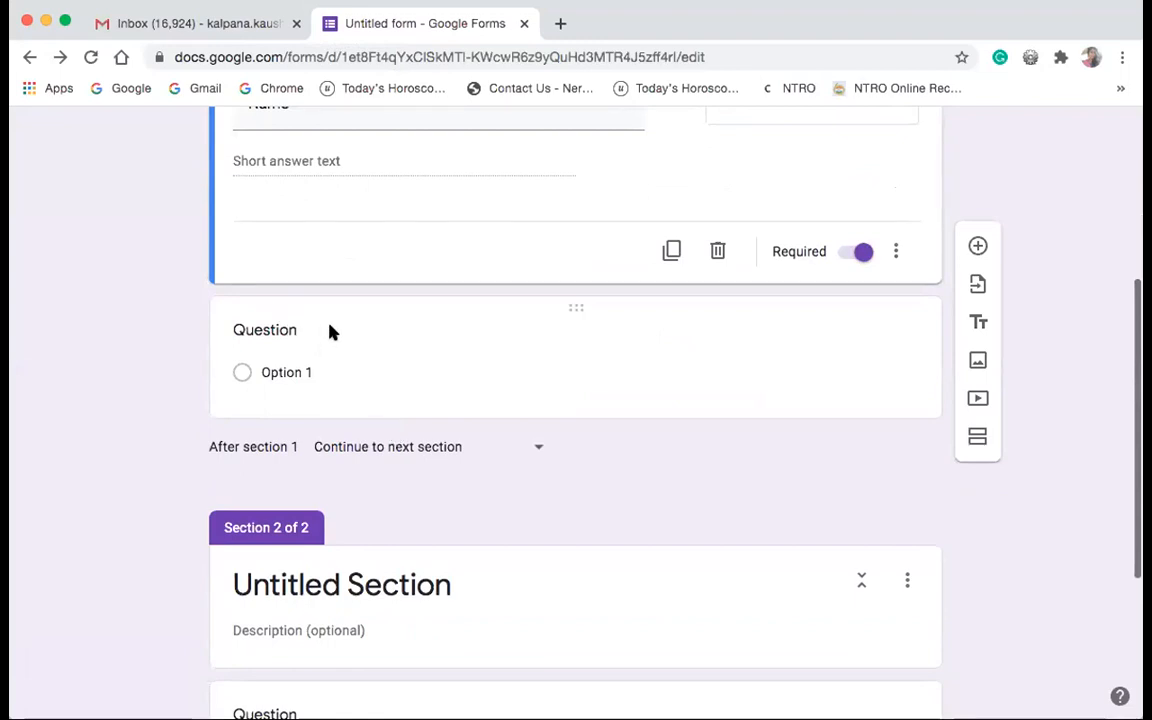
{"action": "left_click", "coordinate": [249, 330]}
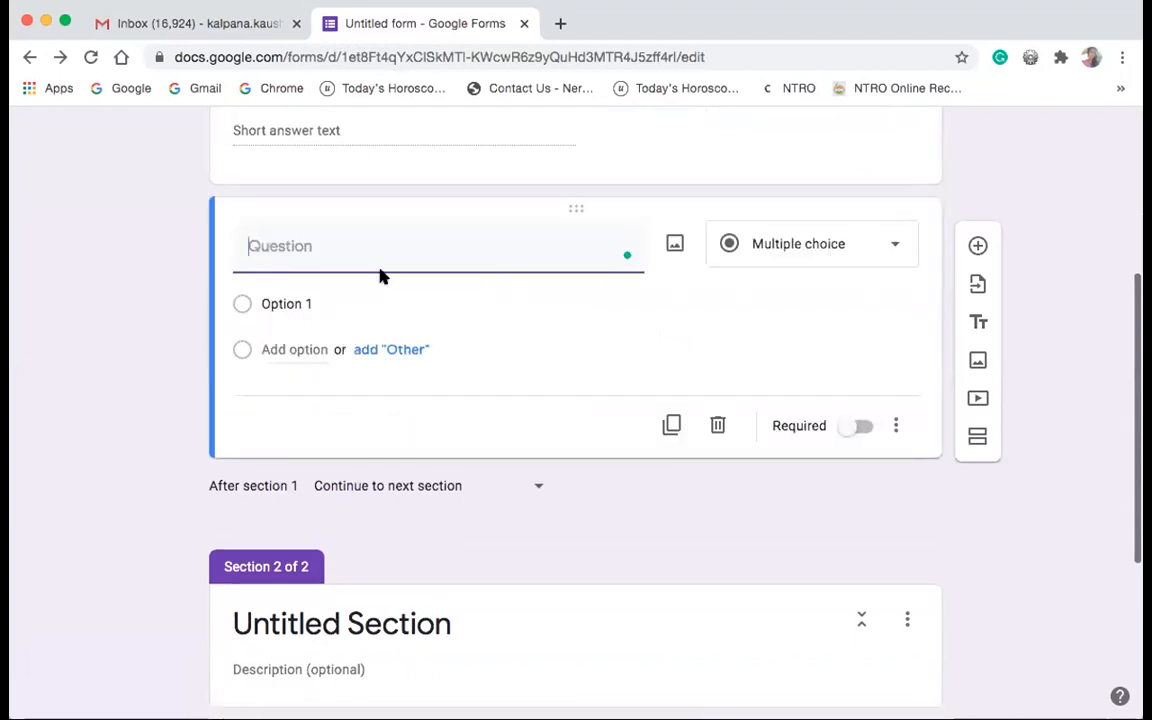
{"action": "type", "text": "Section"}
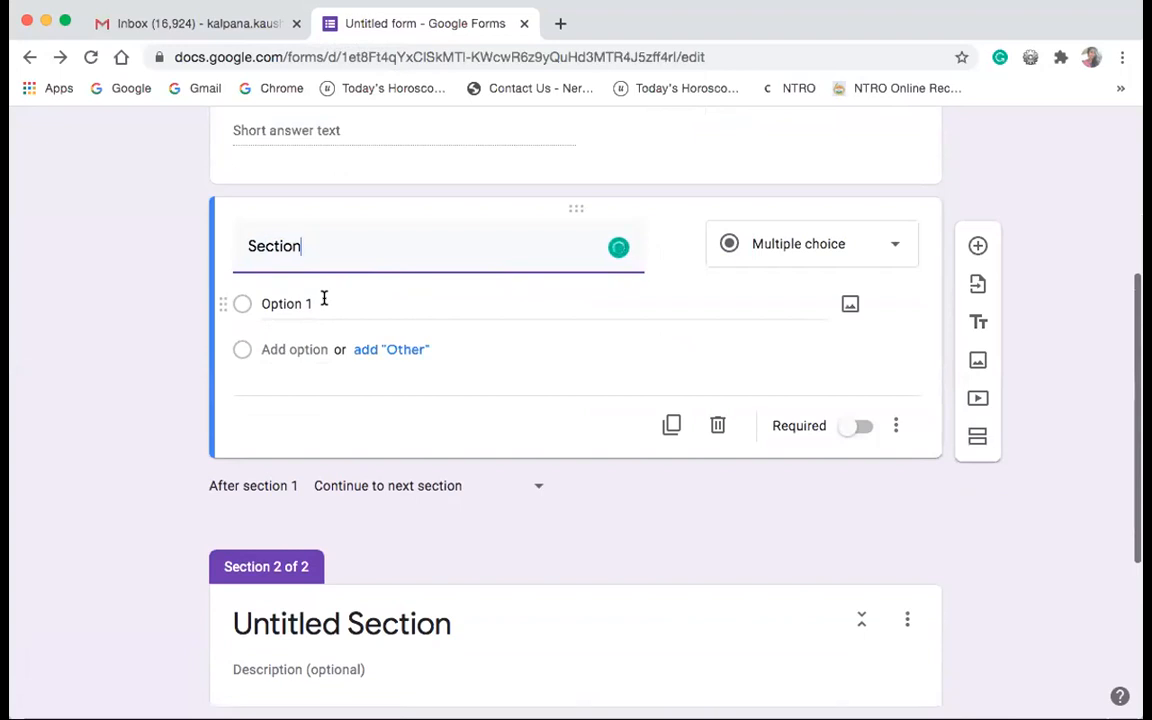
- Change the Section question's first option to "A" and add the suggested options B, C and D
{"action": "left_click", "coordinate": [324, 298]}
{"action": "type", "text": "A"}
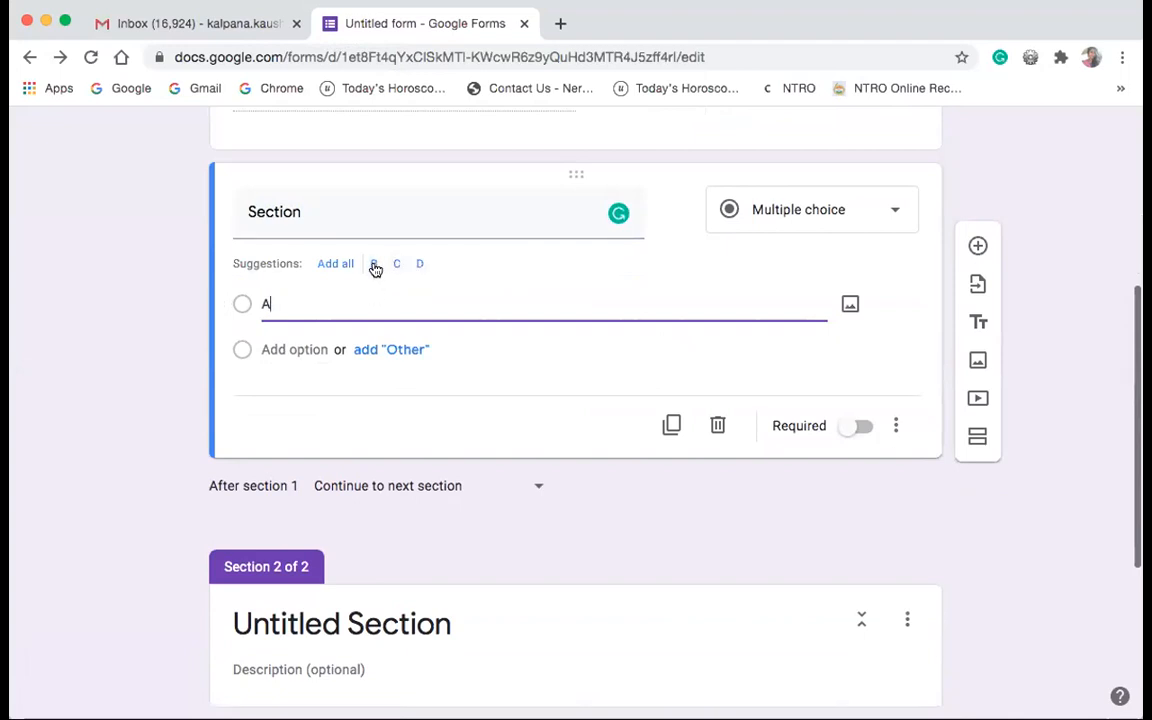
{"action": "left_click", "coordinate": [374, 265]}
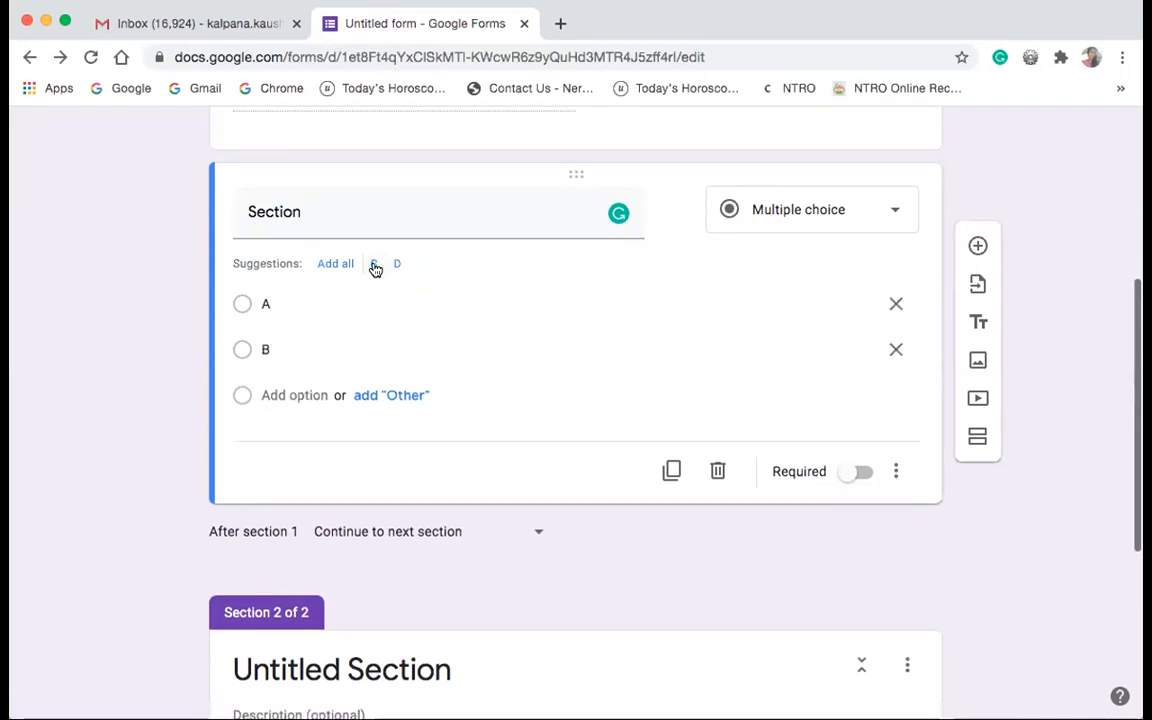
{"action": "left_click", "coordinate": [374, 265]}
{"action": "left_click", "coordinate": [321, 259]}
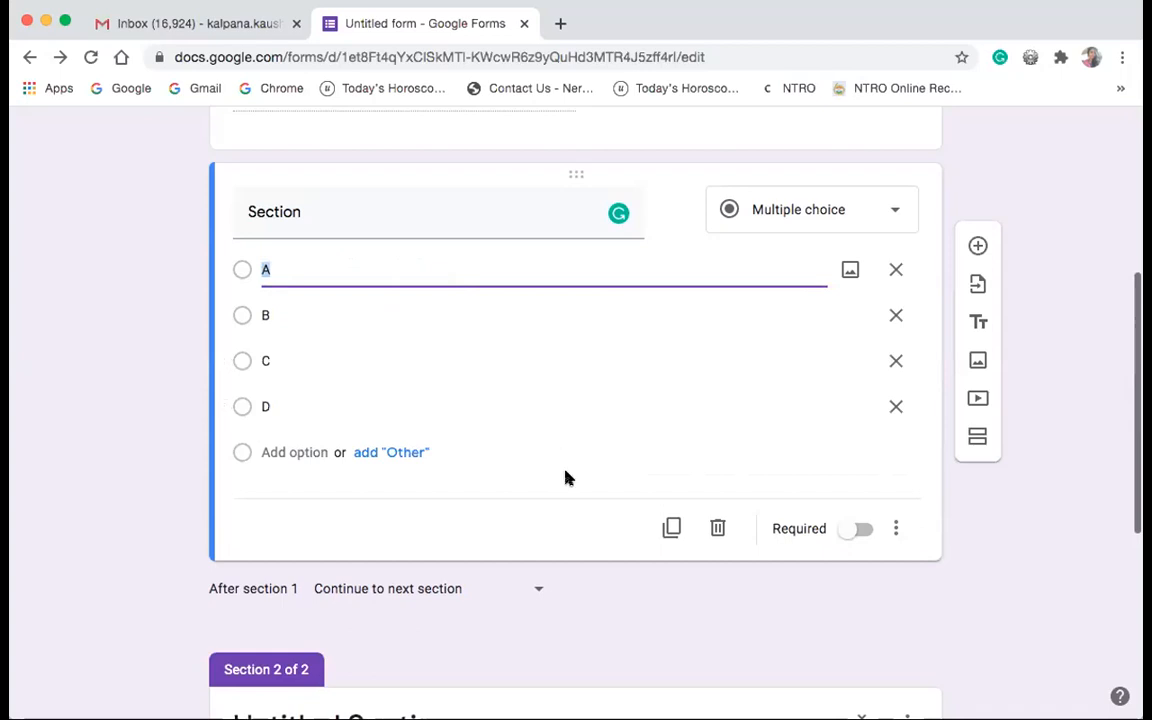
- Make the Section question required and remove its option B
{"action": "left_click", "coordinate": [862, 530]}
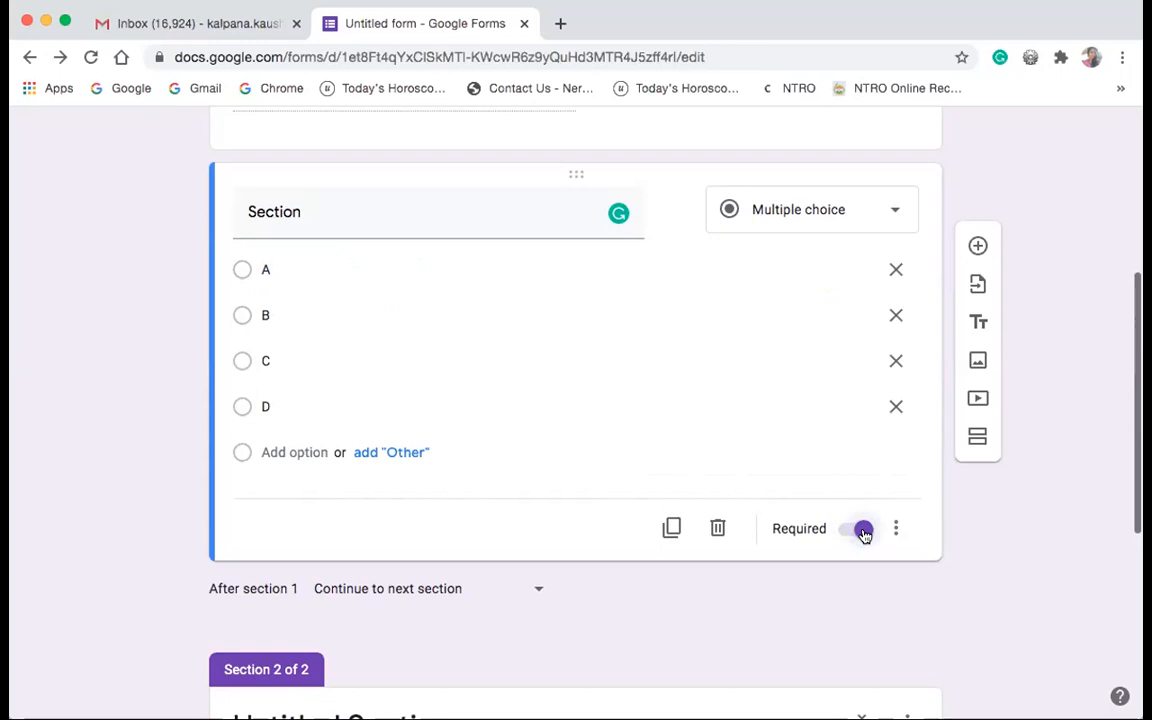
{"action": "left_click", "coordinate": [896, 318]}
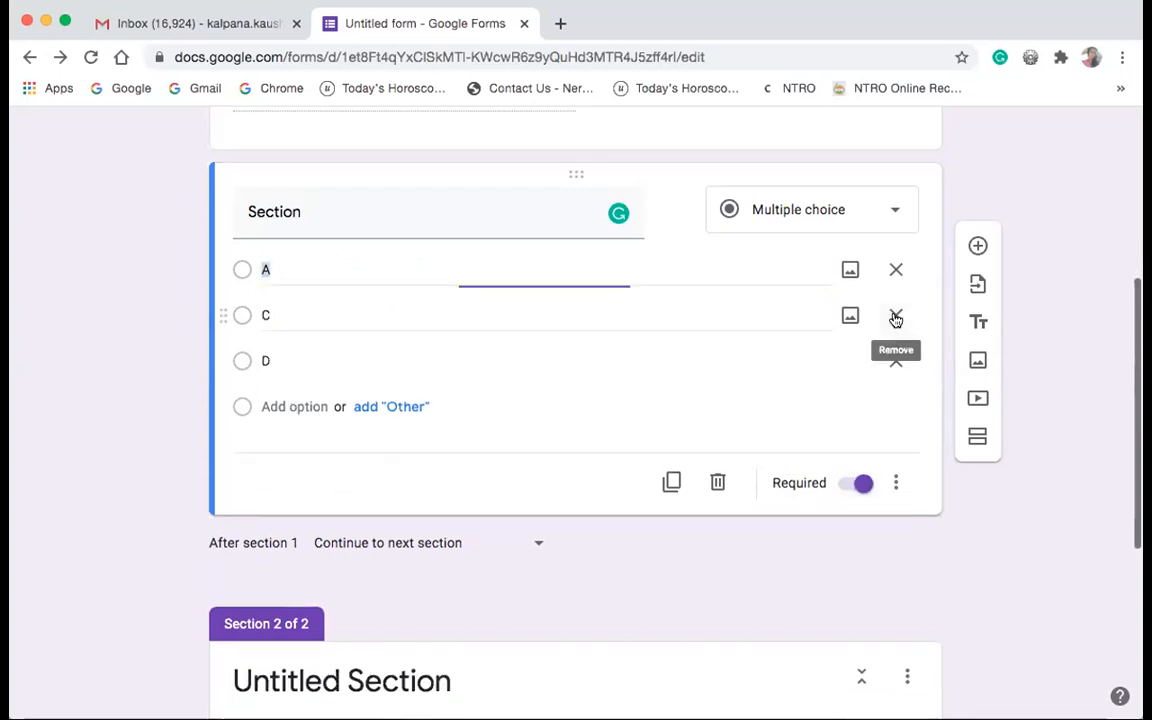
- Delete the Section question and add a new multiple-choice question below the Name question
{"action": "left_click", "coordinate": [718, 483]}
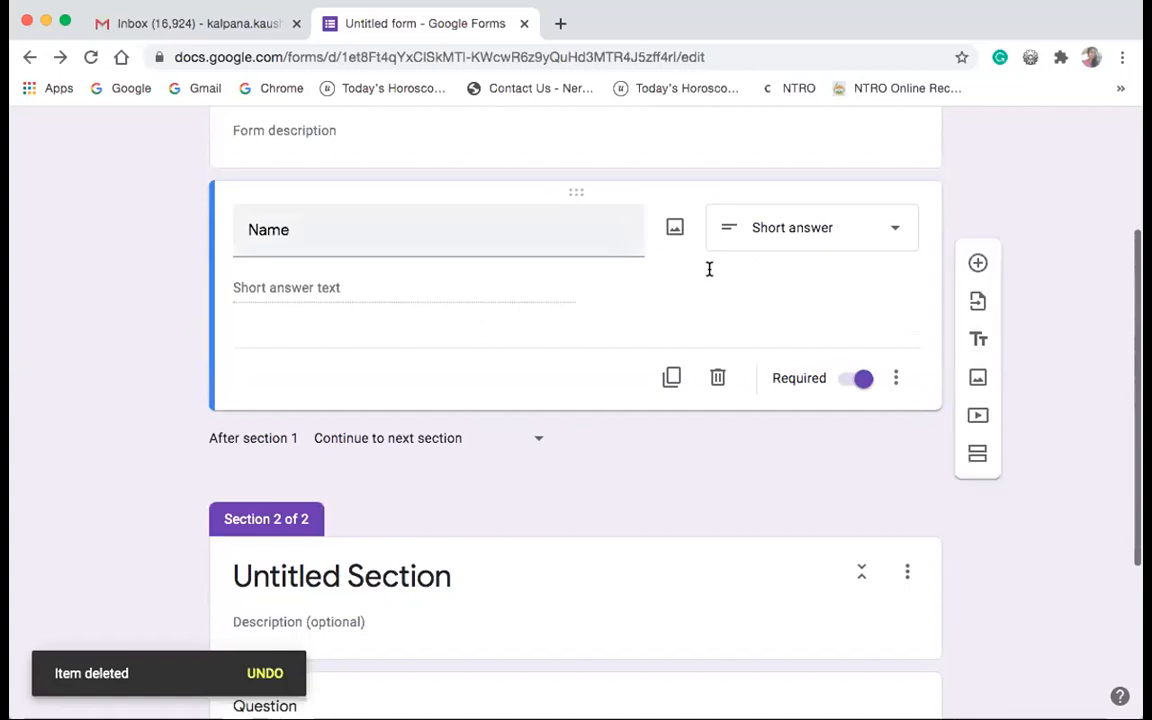
{"action": "left_click", "coordinate": [977, 245]}
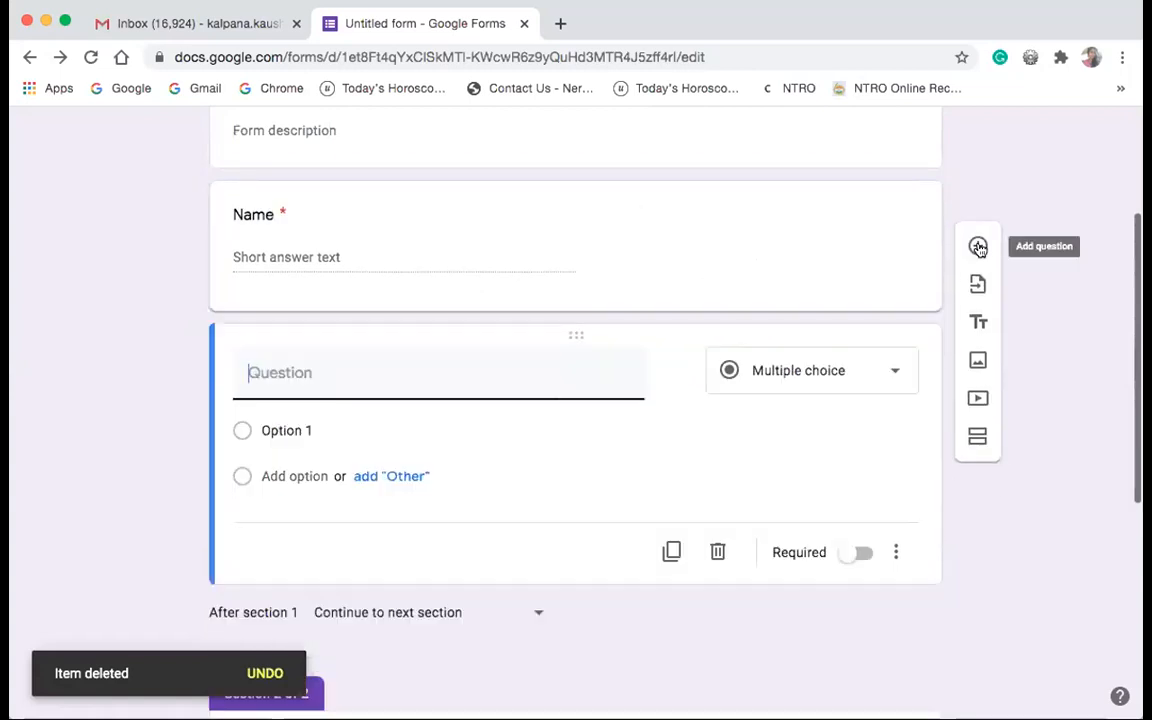
{"action": "left_click", "coordinate": [890, 376]}
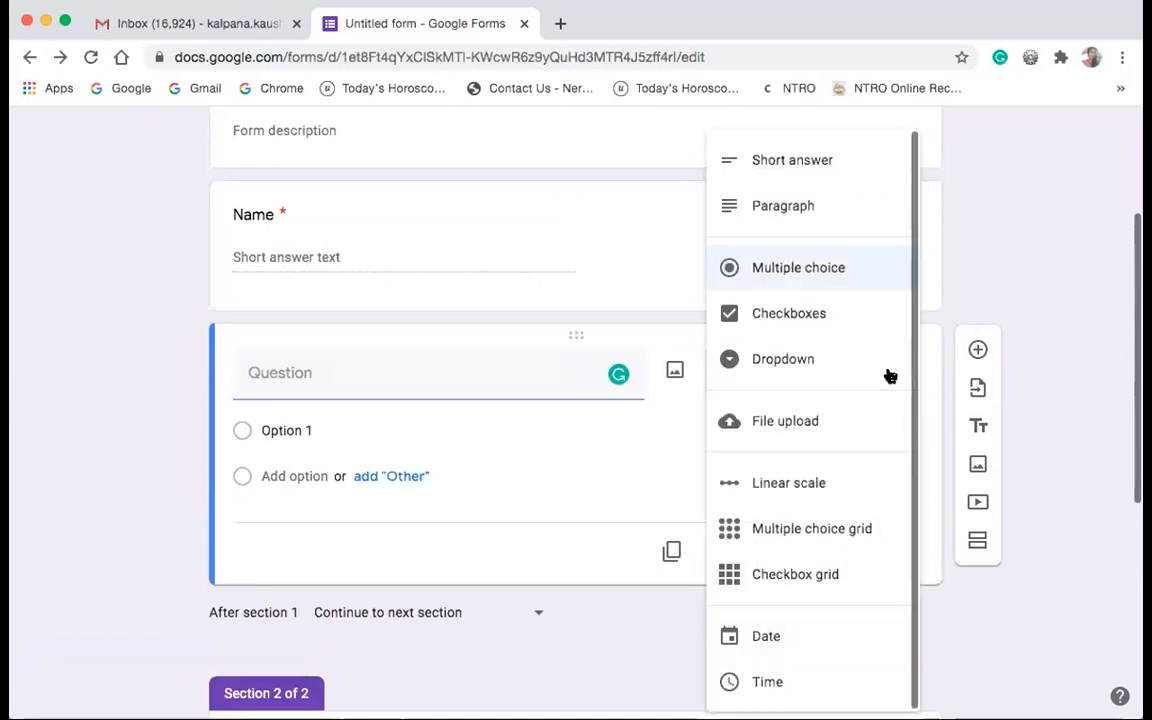
{"action": "left_click", "coordinate": [822, 268]}
- Title the new multiple-choice question "Section"
{"action": "left_click", "coordinate": [435, 376]}
{"action": "type", "text": "A"}
{"action": "key", "text": "BackSpace"}
{"action": "type", "text": "Section"}
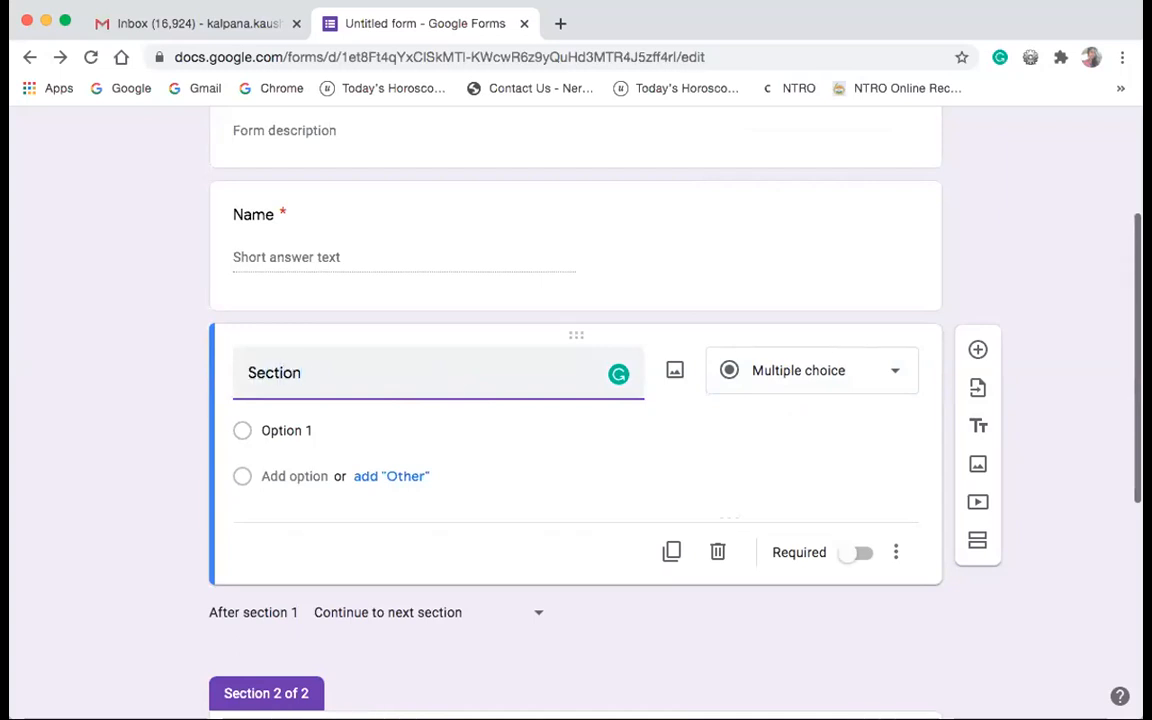
- Replace the placeholder option of the Section question with "A" and add the suggested options B, C and D
{"action": "scroll", "coordinate": [828, 365], "scroll_direction": "up", "scroll_amount": 1}
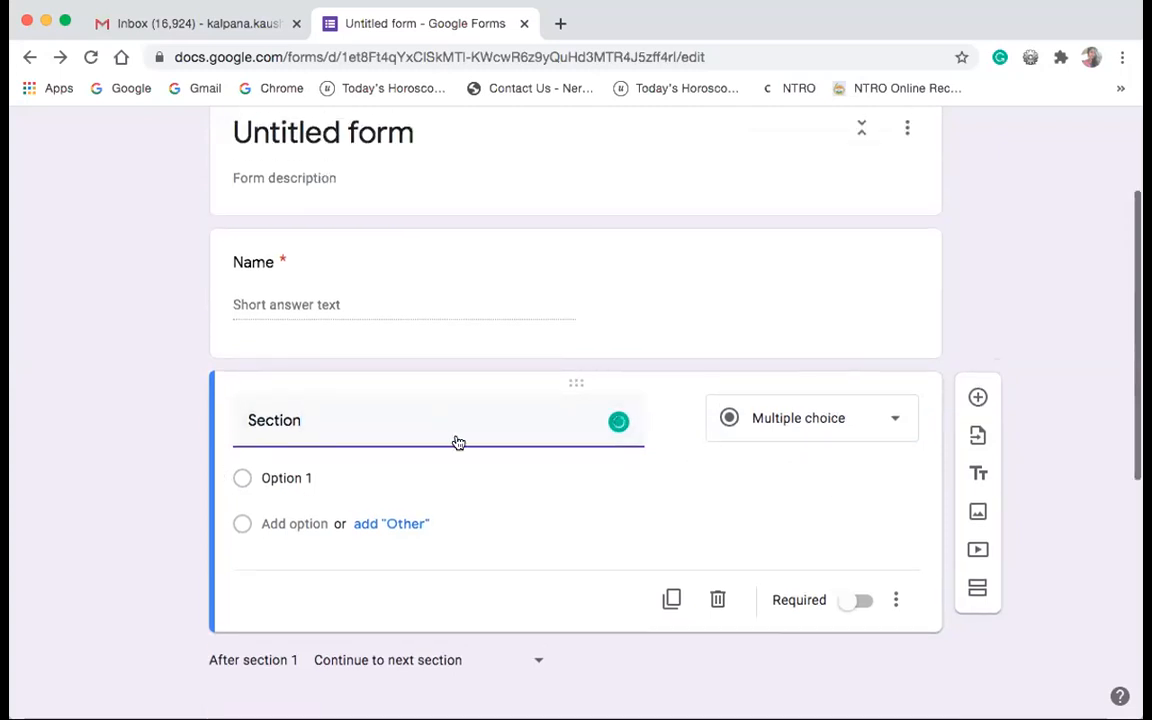
{"action": "left_click", "coordinate": [329, 477]}
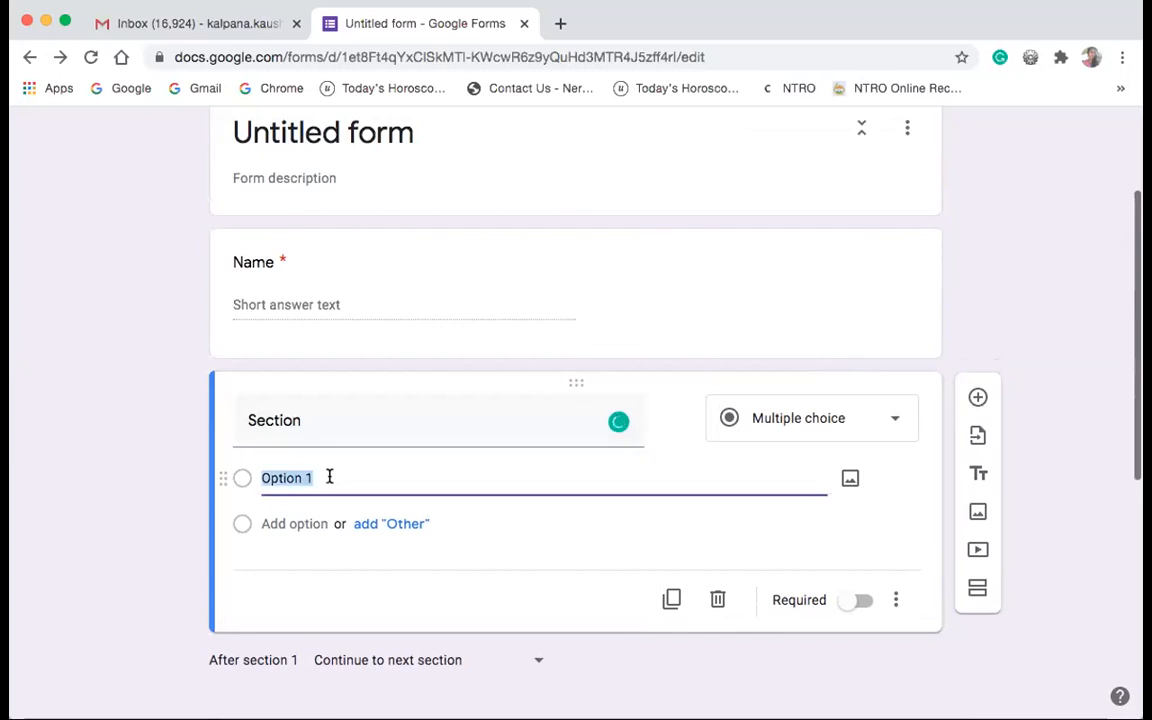
{"action": "type", "text": "A"}
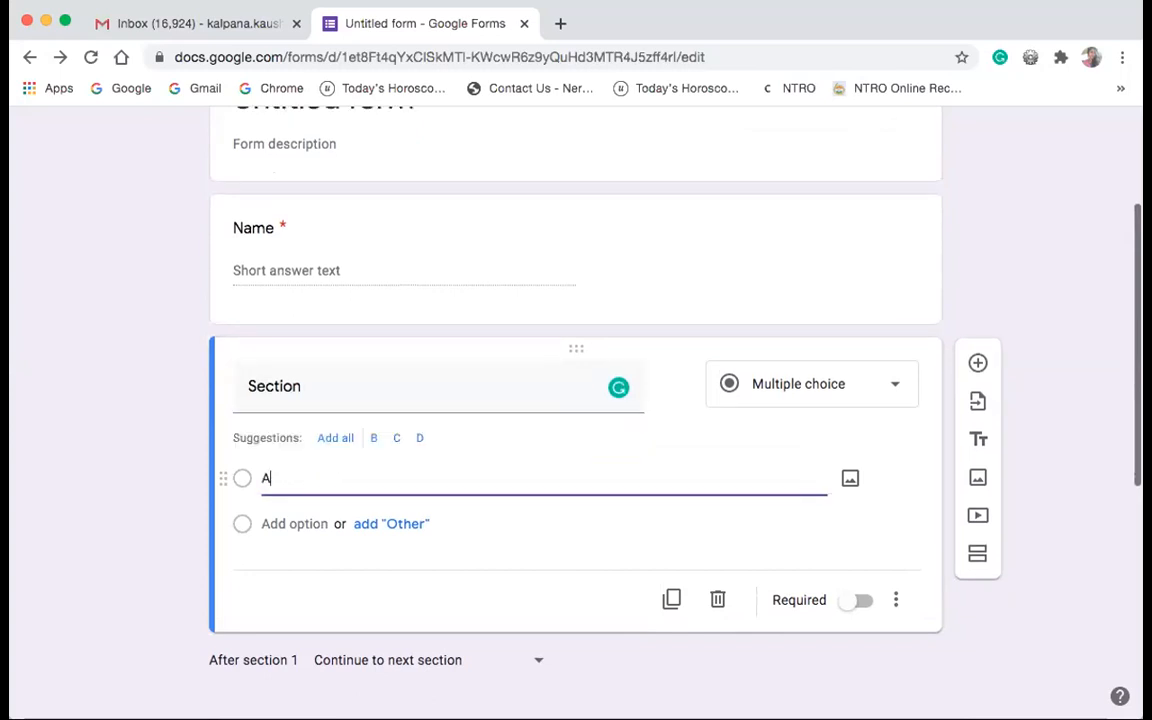
{"action": "left_click", "coordinate": [375, 438]}
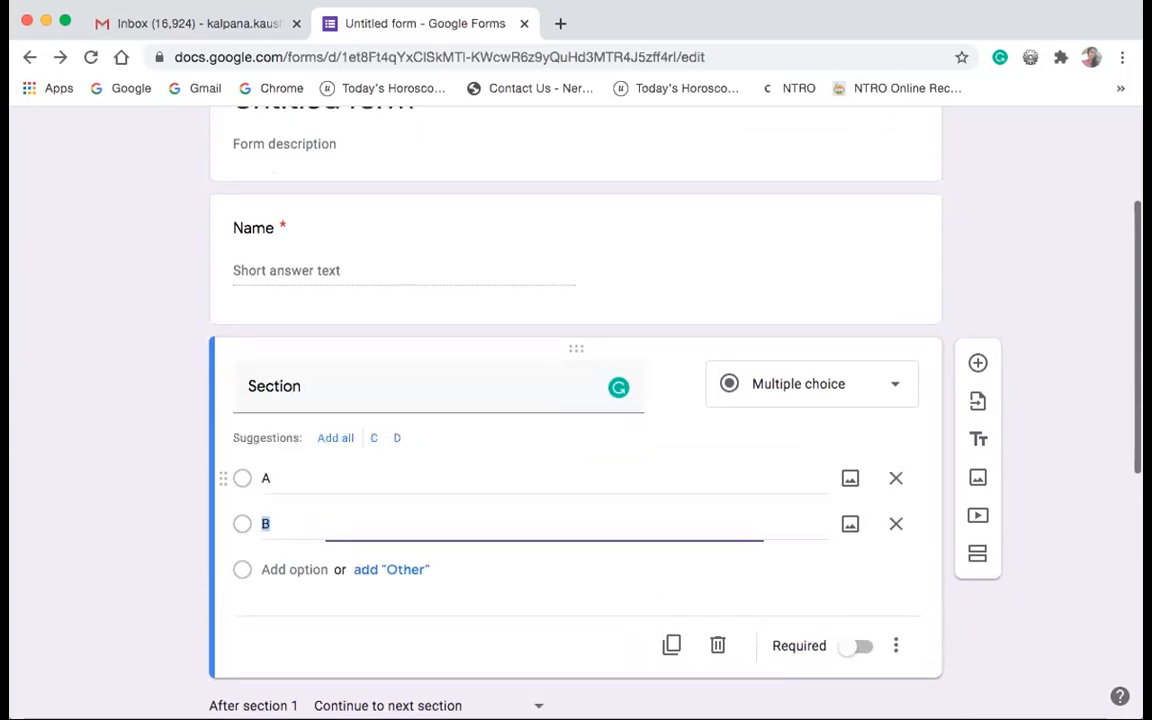
{"action": "left_click", "coordinate": [377, 440]}
{"action": "left_click", "coordinate": [322, 432]}
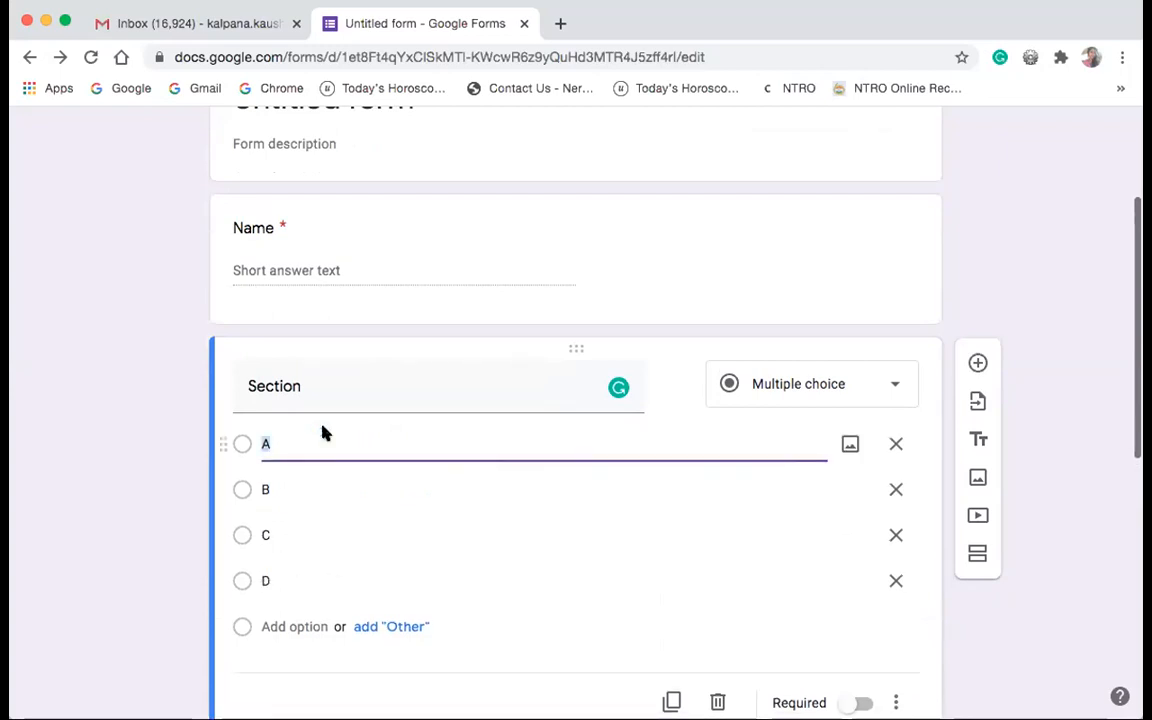
- Look over the Section question's options and the untitled second section with its two blank questions
{"action": "scroll", "coordinate": [323, 436], "scroll_direction": "down", "scroll_amount": 3}
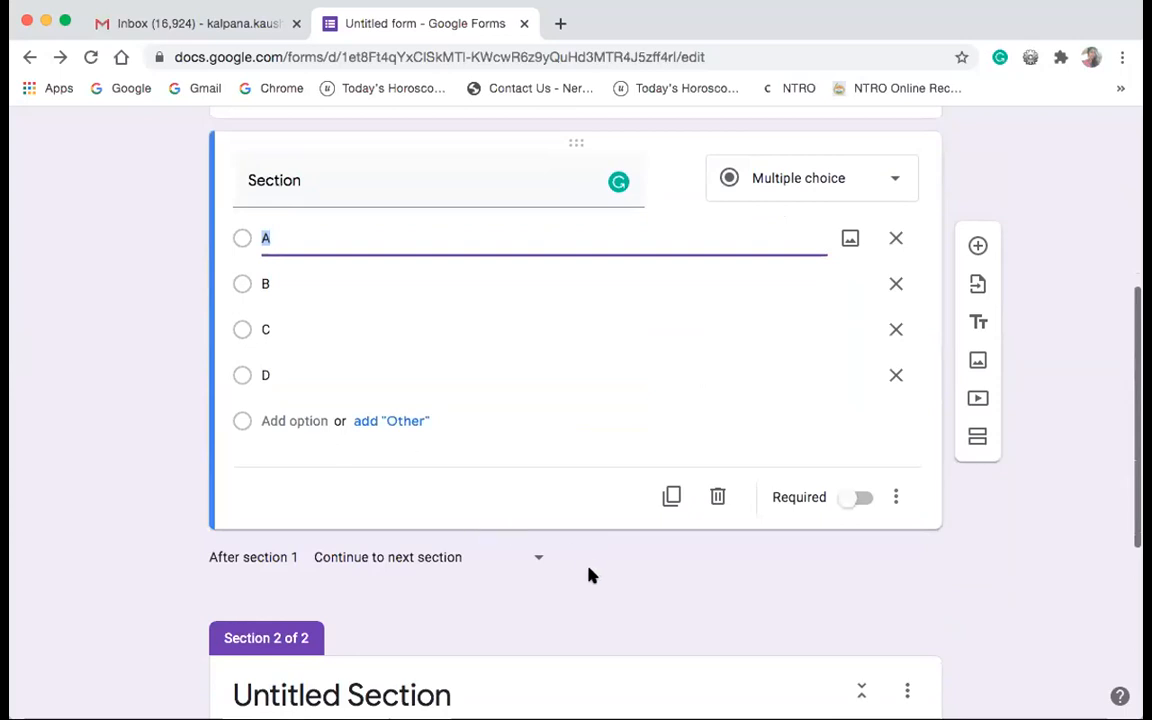
{"action": "scroll", "coordinate": [712, 589], "scroll_direction": "up", "scroll_amount": 1}
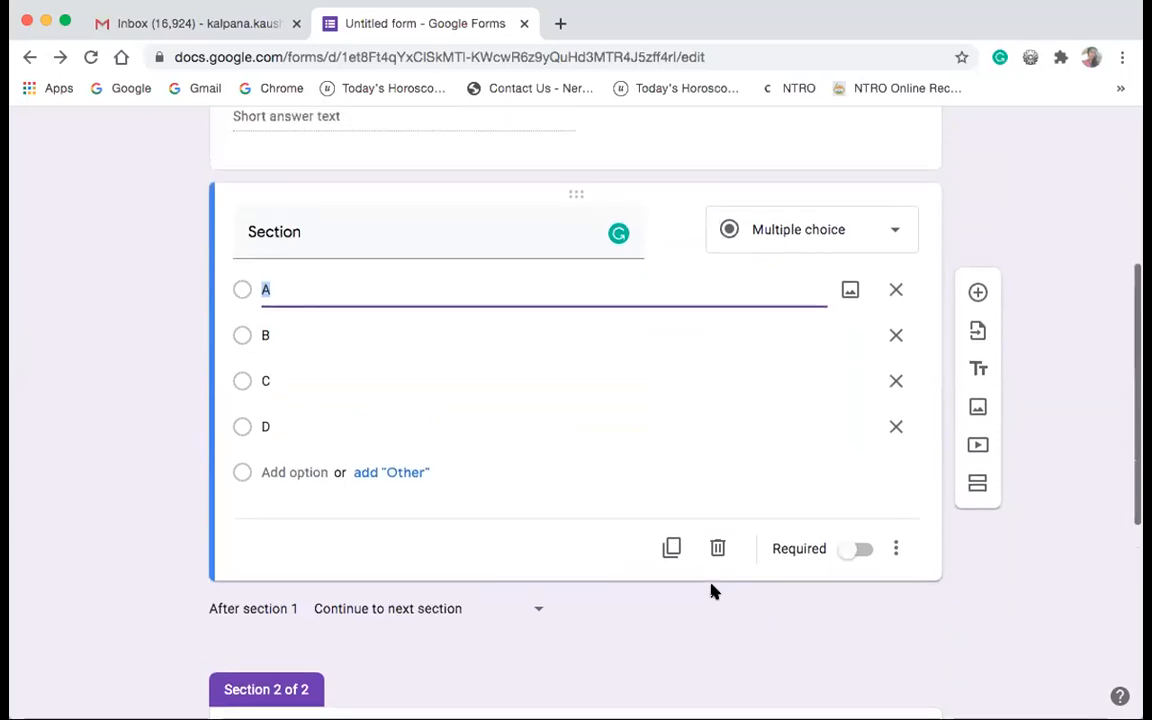
{"action": "scroll", "coordinate": [712, 591], "scroll_direction": "down", "scroll_amount": 5}
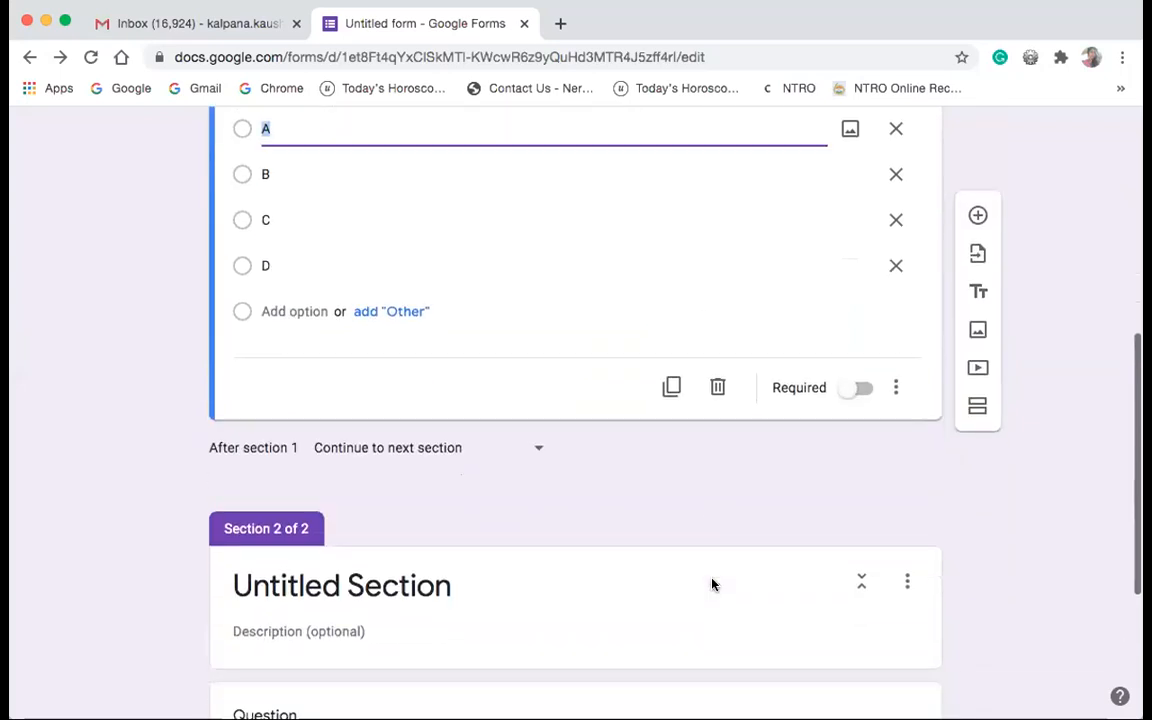
{"action": "scroll", "coordinate": [712, 585], "scroll_direction": "down", "scroll_amount": 3}
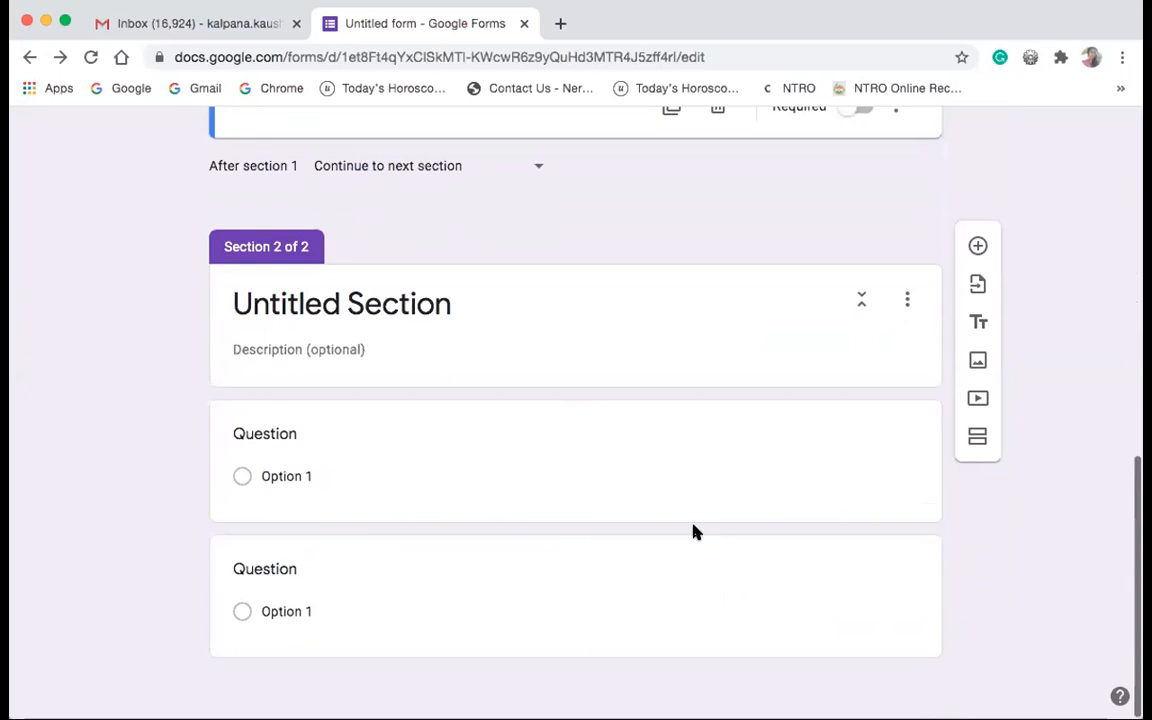
{"action": "scroll", "coordinate": [695, 531], "scroll_direction": "up", "scroll_amount": 4}
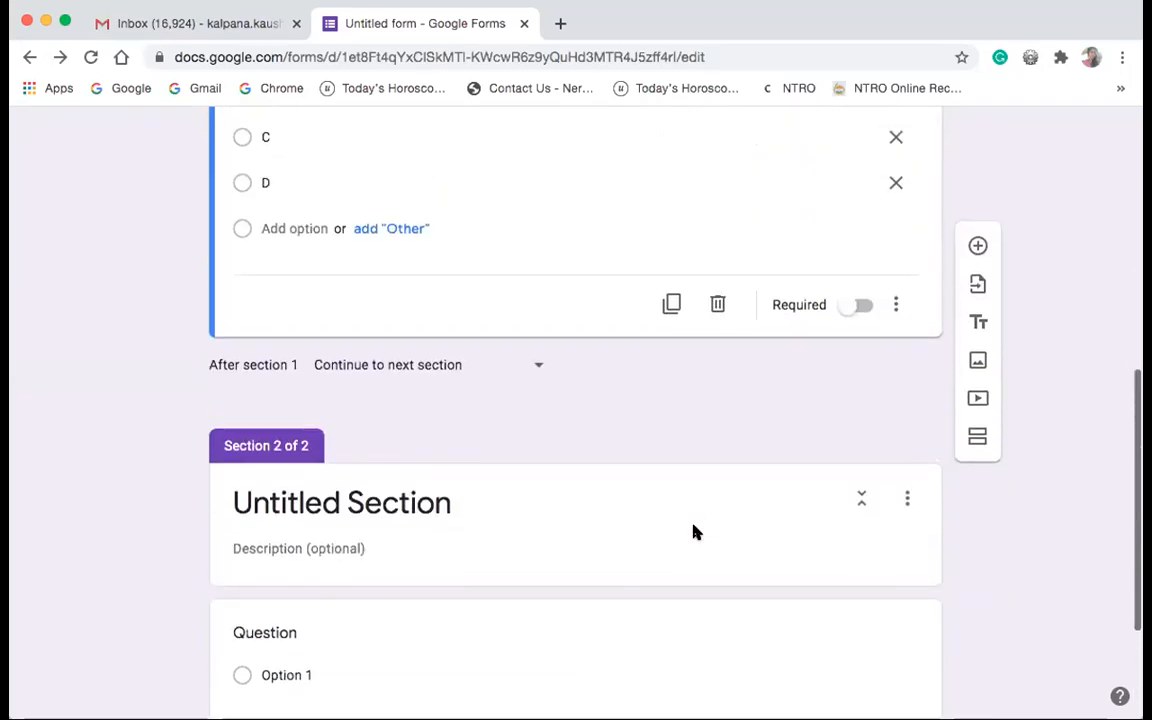
{"action": "scroll", "coordinate": [695, 525], "scroll_direction": "down", "scroll_amount": 3}
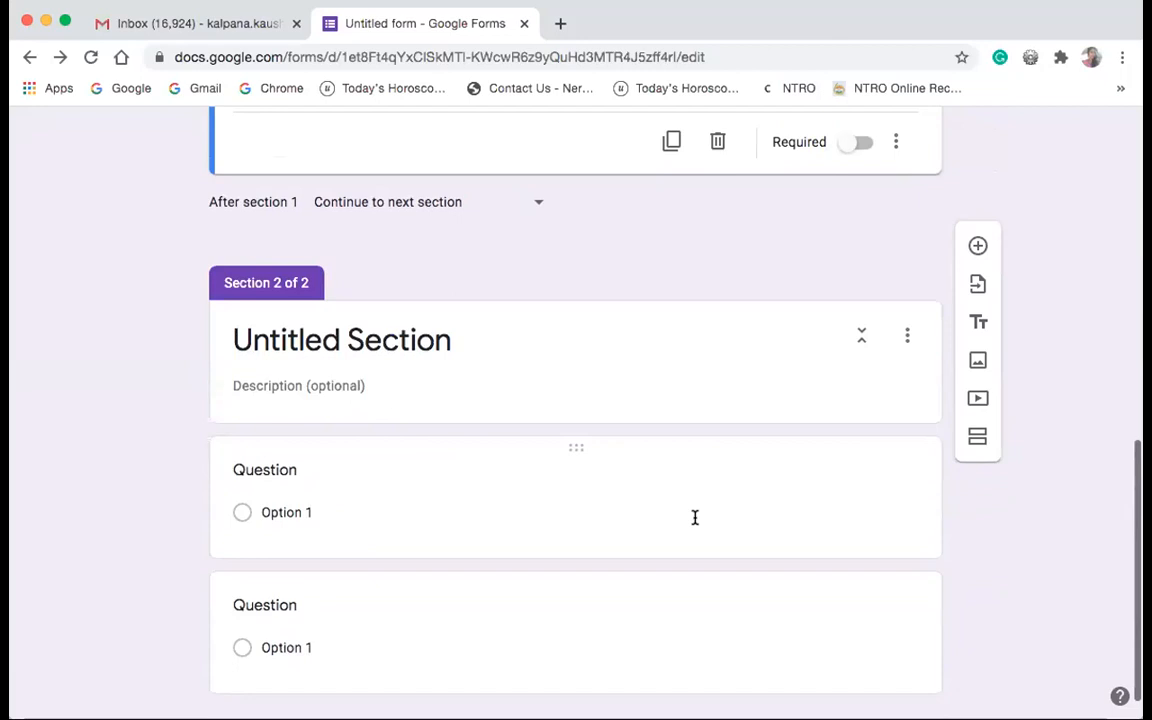
{"action": "scroll", "coordinate": [685, 421], "scroll_direction": "down", "scroll_amount": 1}
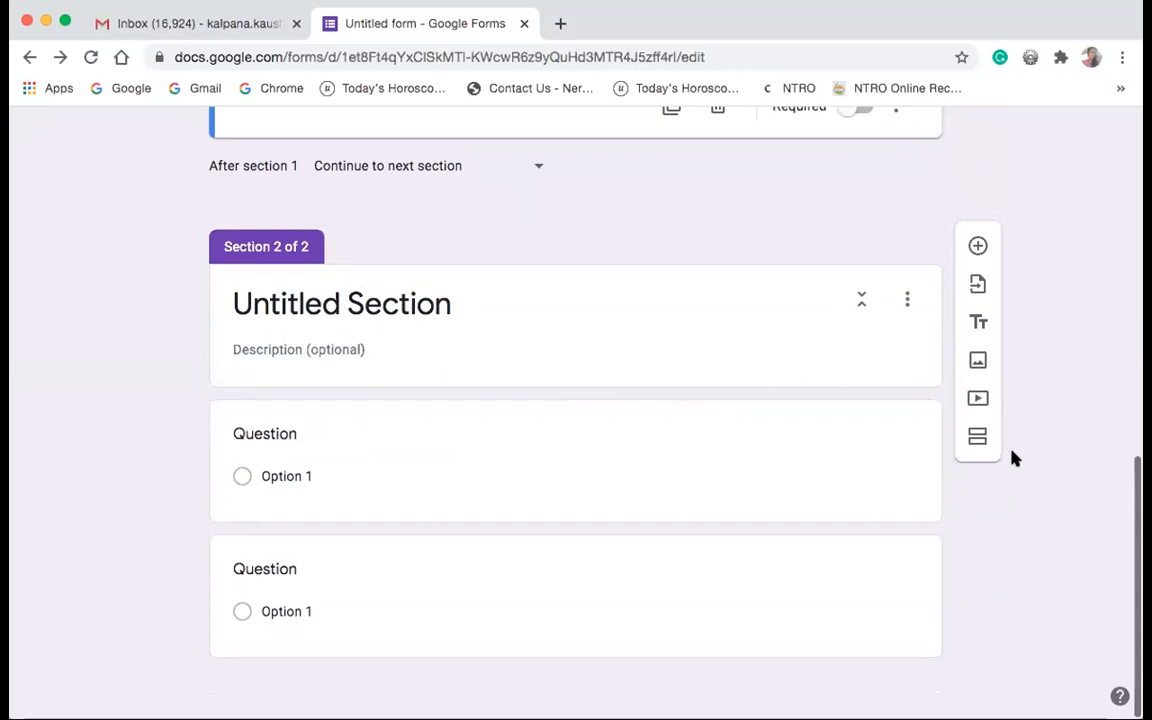
- Replace the second section's title with "ARPATNEt development in which year"
{"action": "left_click", "coordinate": [450, 301]}
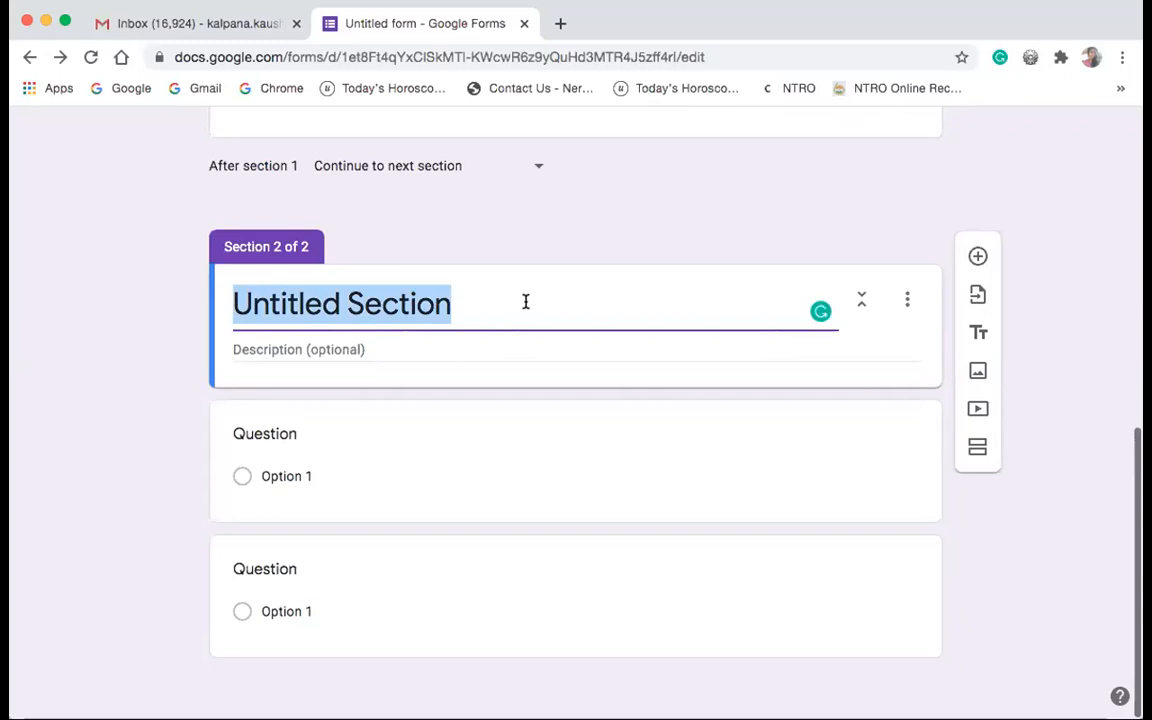
{"action": "type", "text": "dec"}
{"action": "key", "text": "BackSpace"}
{"action": "type", "text": "v"}
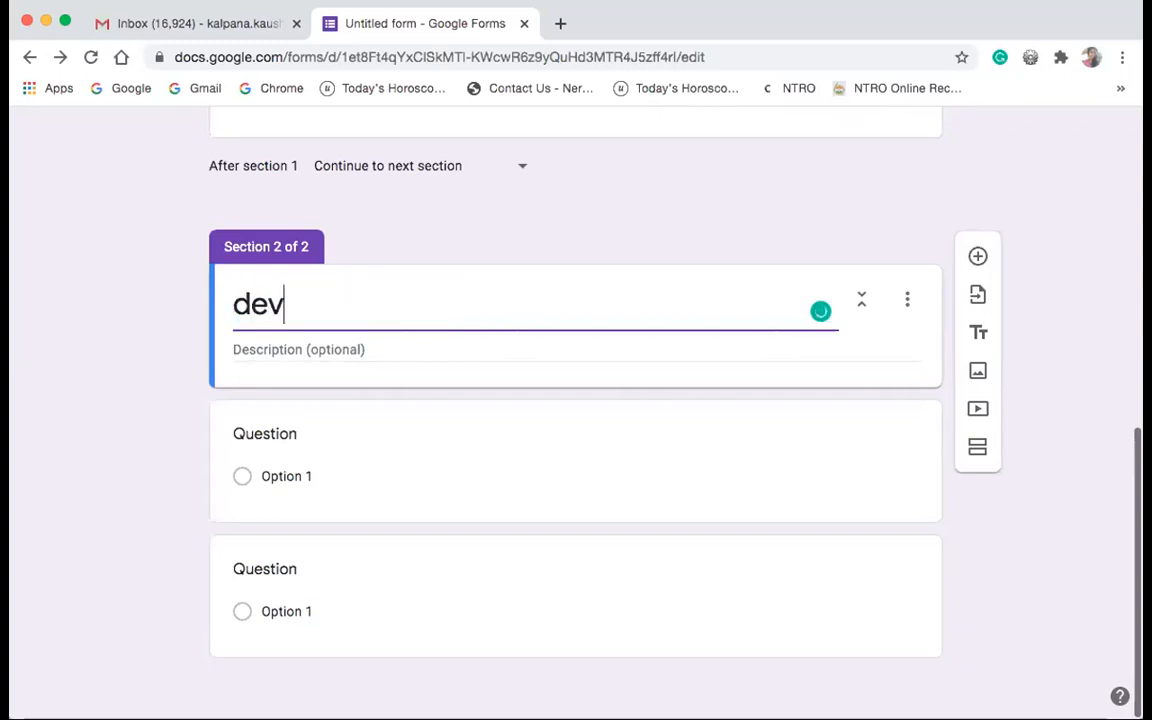
{"action": "key", "text": "BackSpace"}
{"action": "key", "text": "BackSpace"}
{"action": "key", "text": "BackSpace"}
{"action": "type", "text": "a"}
{"action": "key", "text": "BackSpace"}
{"action": "type", "text": "AROA"}
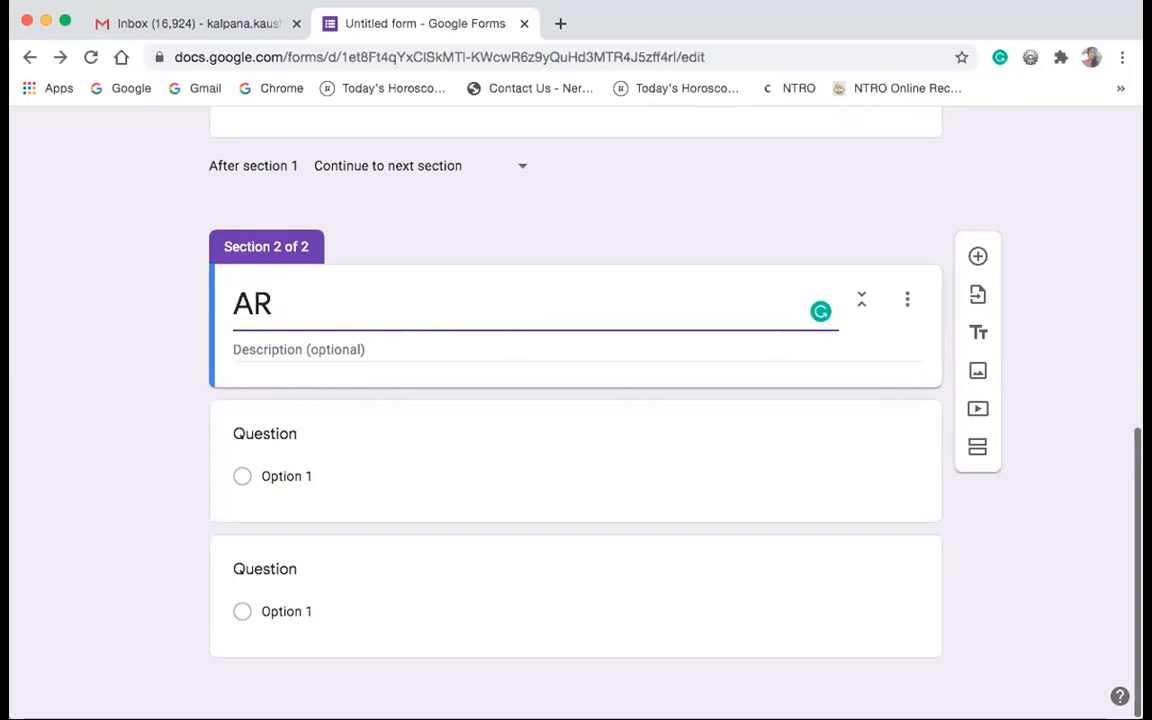
{"action": "key", "text": "BackSpace"}
{"action": "key", "text": "BackSpace"}
{"action": "type", "text": "PATNEt"}
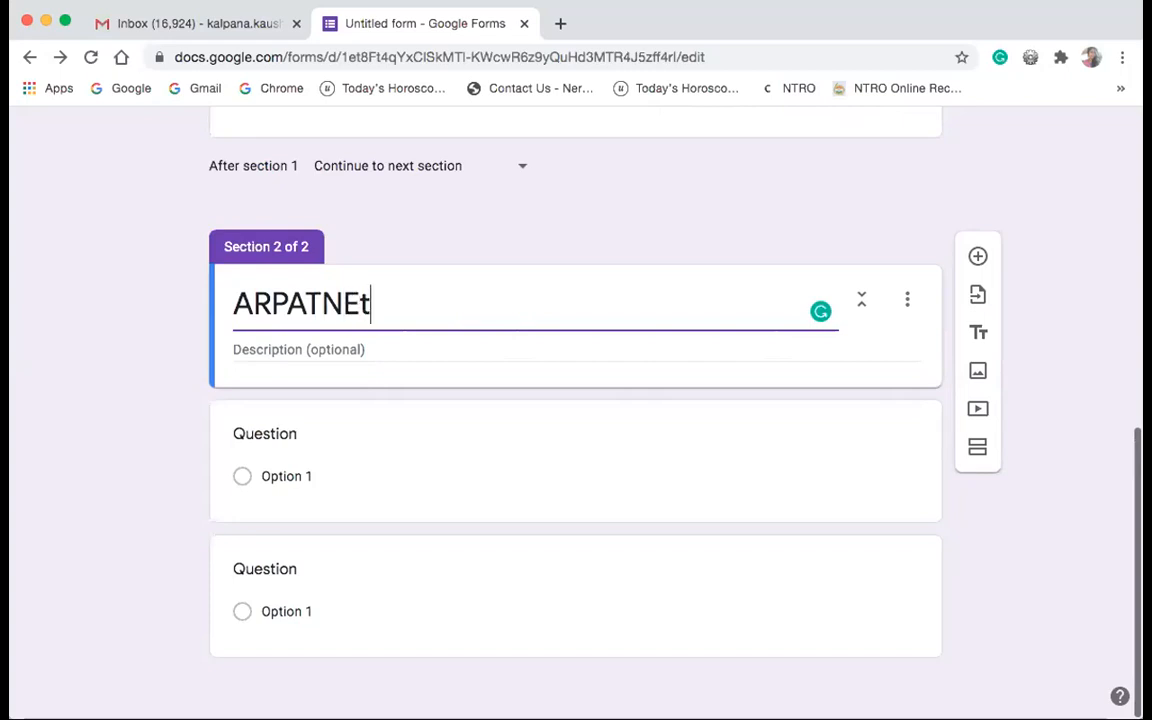
{"action": "key", "text": "BackSpace"}
{"action": "type", "text": "t develop"}
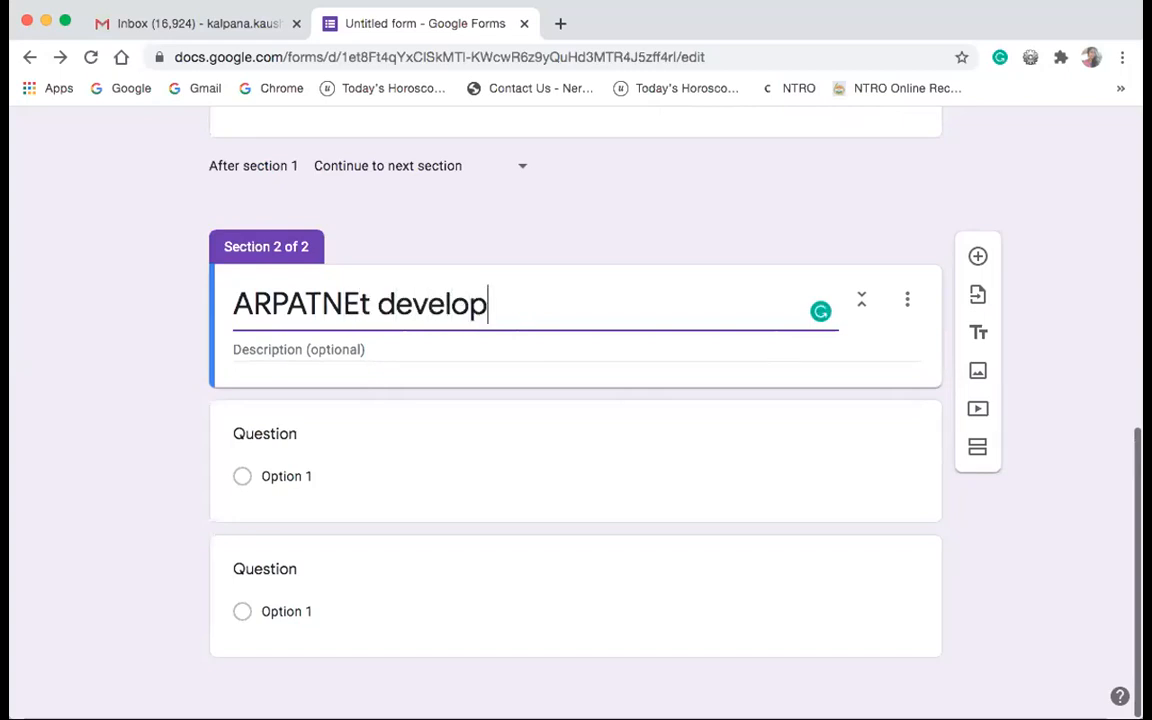
{"action": "type", "text": "ment i"}
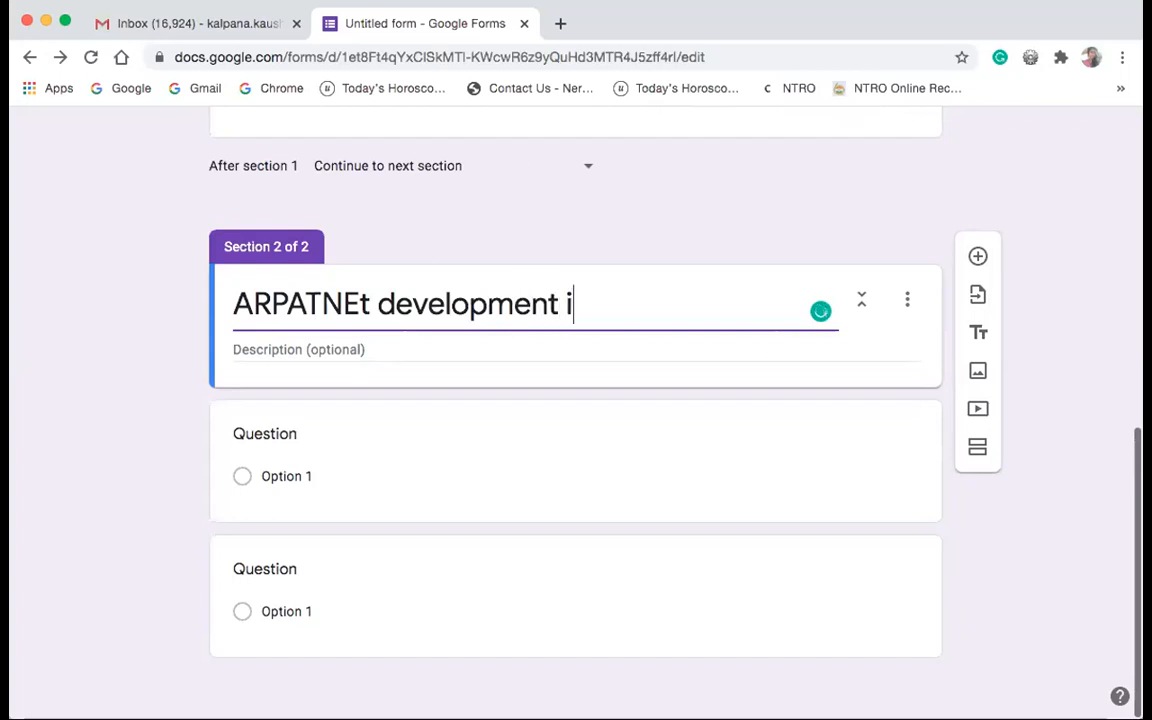
{"action": "type", "text": "n which year"}
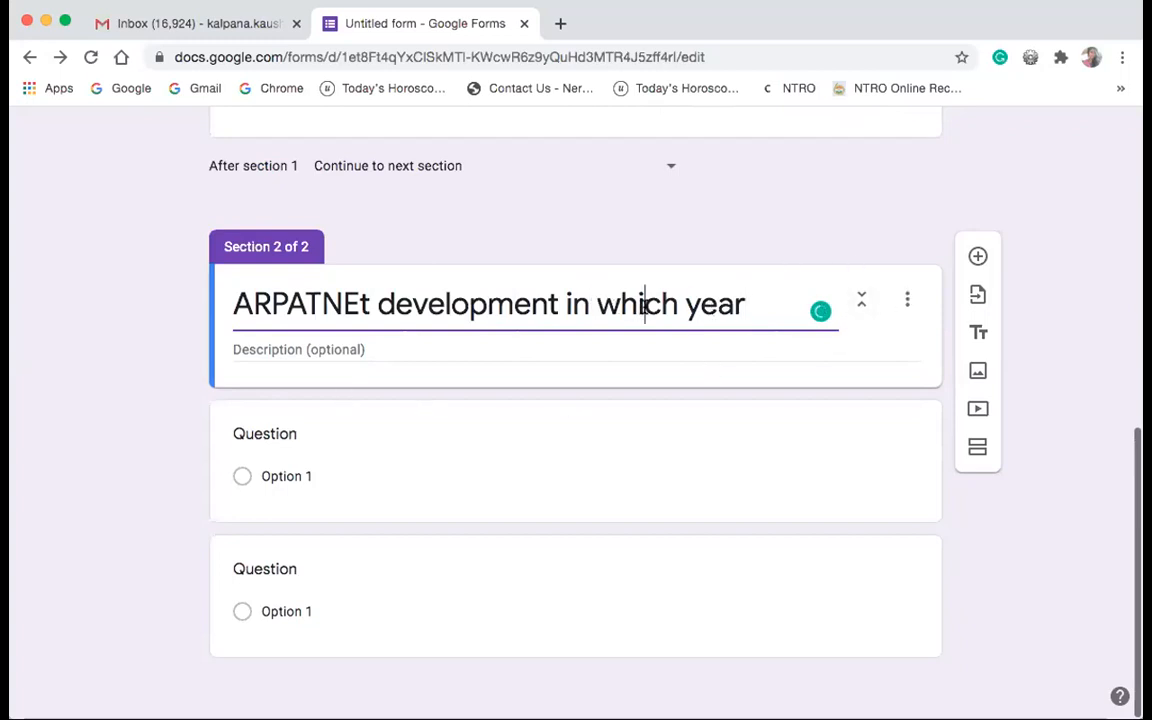
- Move the title text of the second section into the question field of that section's first blank question
{"action": "triple_click", "coordinate": [645, 307]}
{"action": "key", "text": "cmd+c"}
{"action": "key", "text": "BackSpace"}
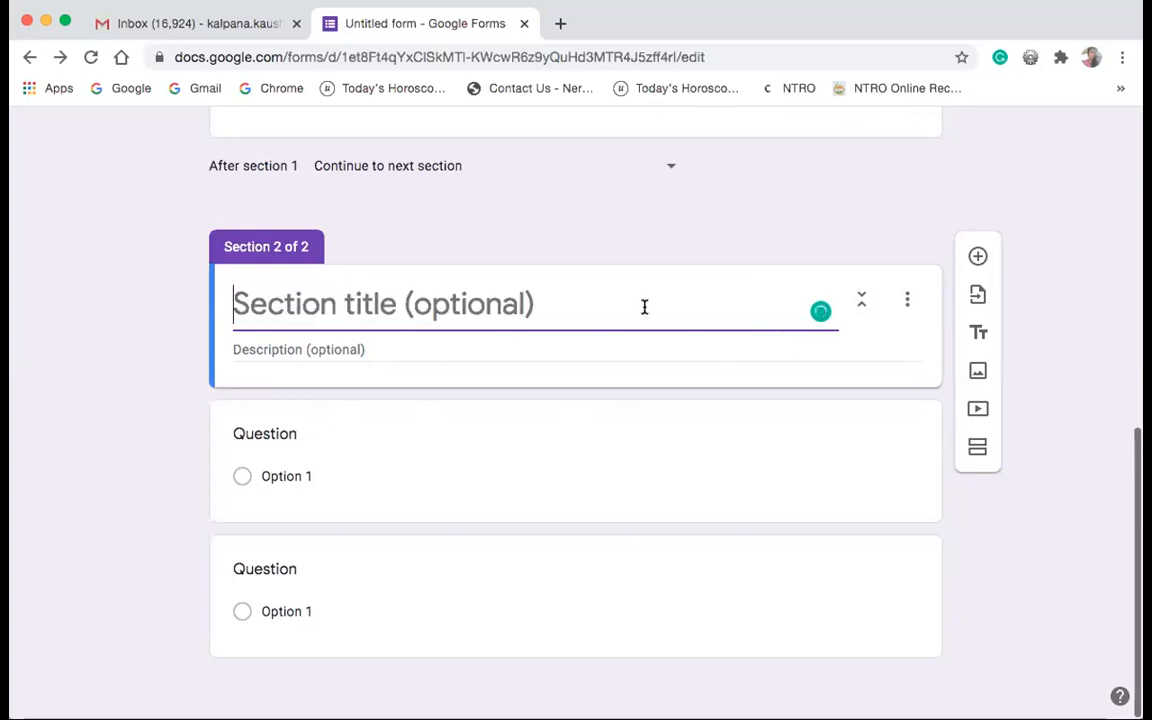
{"action": "left_click", "coordinate": [310, 436]}
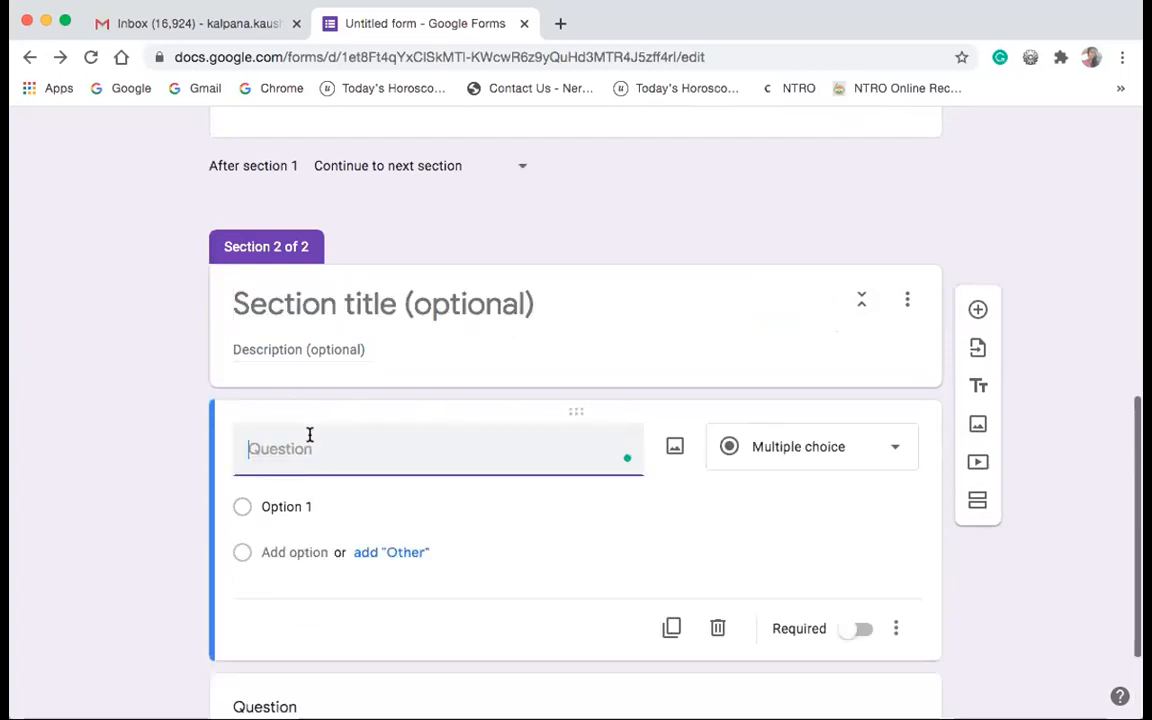
{"action": "key", "text": "cmd+v"}
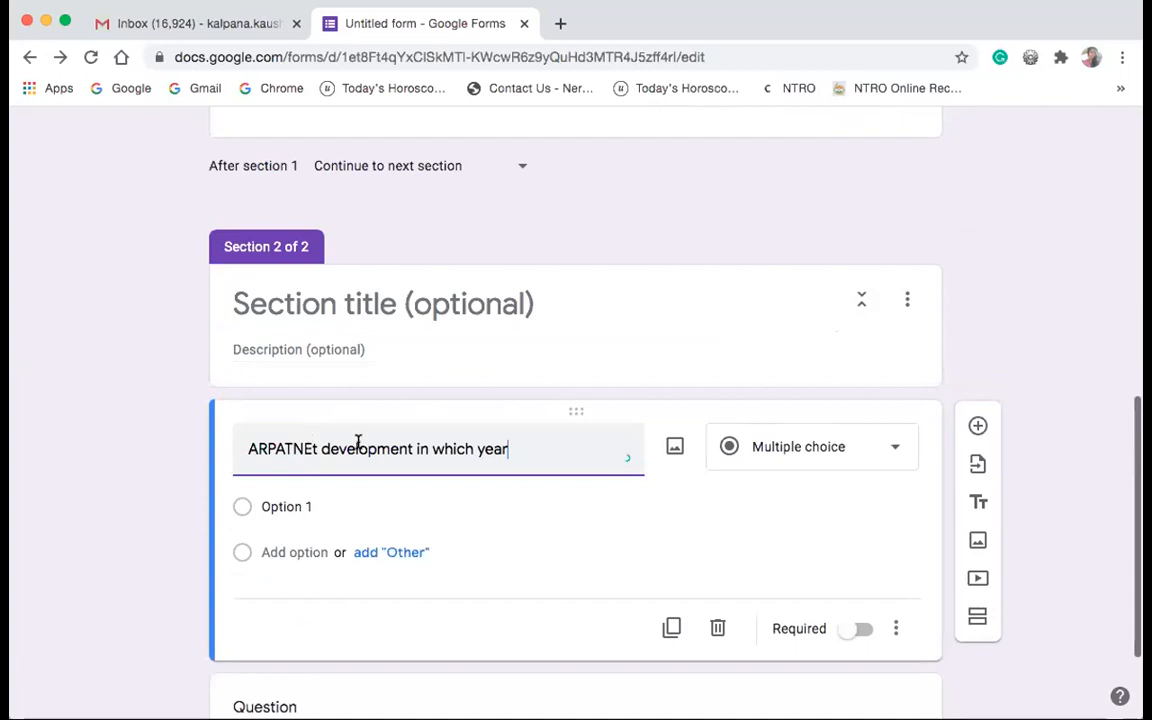
- Replace the placeholder option of the ARPATNEt question with "376474737" and add an "Other" option
{"action": "left_click", "coordinate": [290, 507]}
{"action": "type", "text": "376474737"}
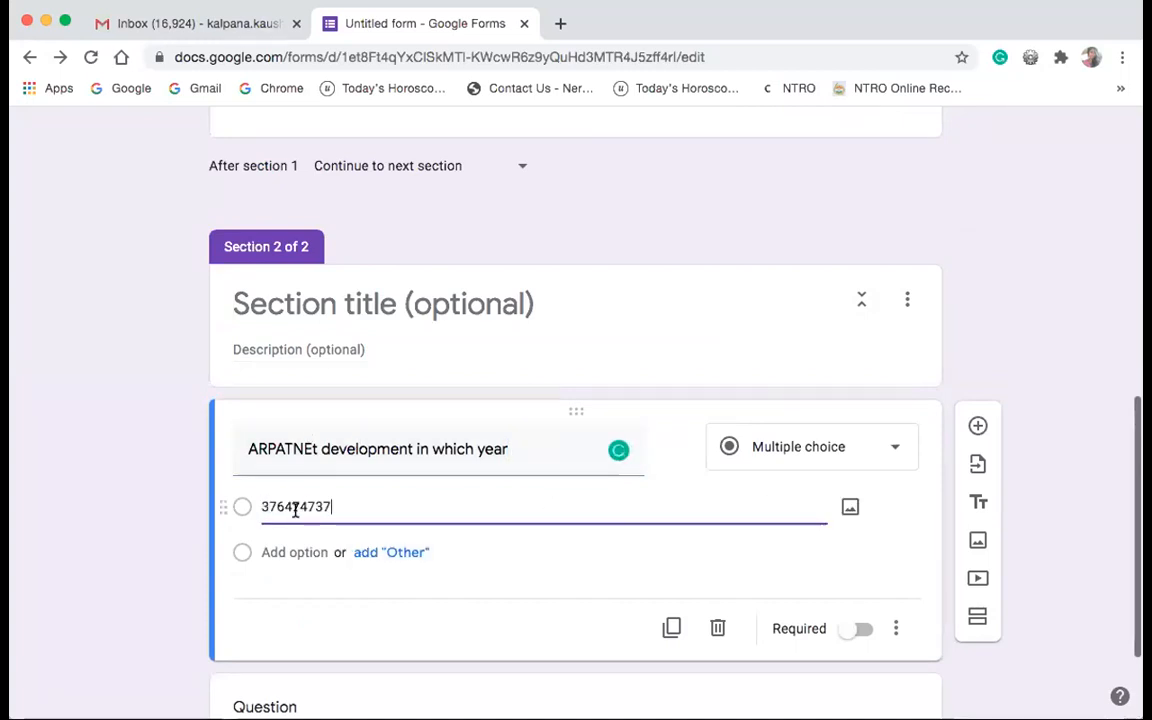
{"action": "left_click", "coordinate": [409, 556]}
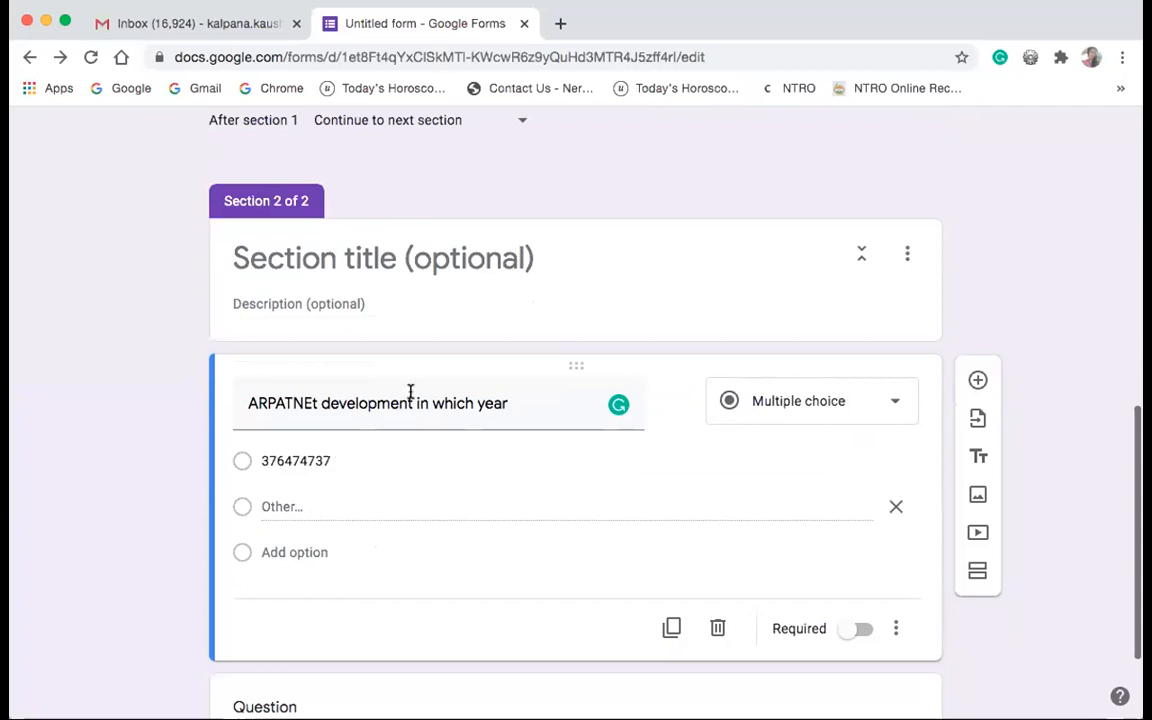
- Title the form "English" and enter "Unit-Test" as its description
{"action": "scroll", "coordinate": [451, 318], "scroll_direction": "up", "scroll_amount": 3}
{"action": "scroll", "coordinate": [451, 318], "scroll_direction": "up", "scroll_amount": 5}
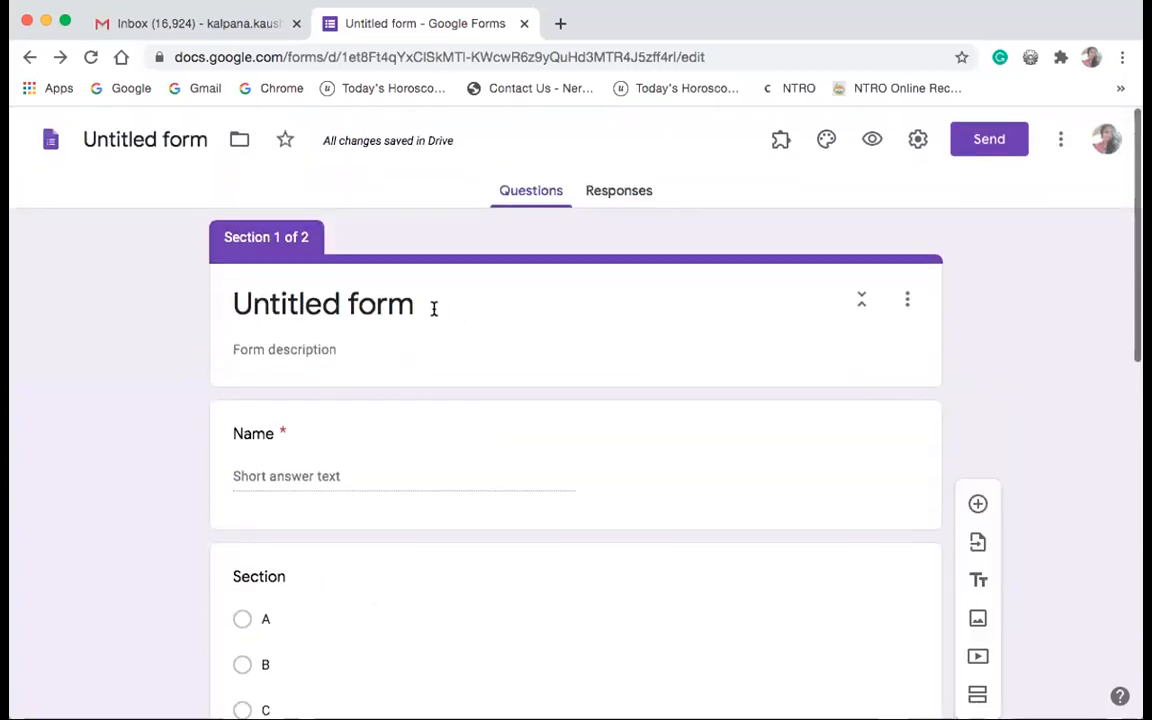
{"action": "left_click", "coordinate": [423, 305]}
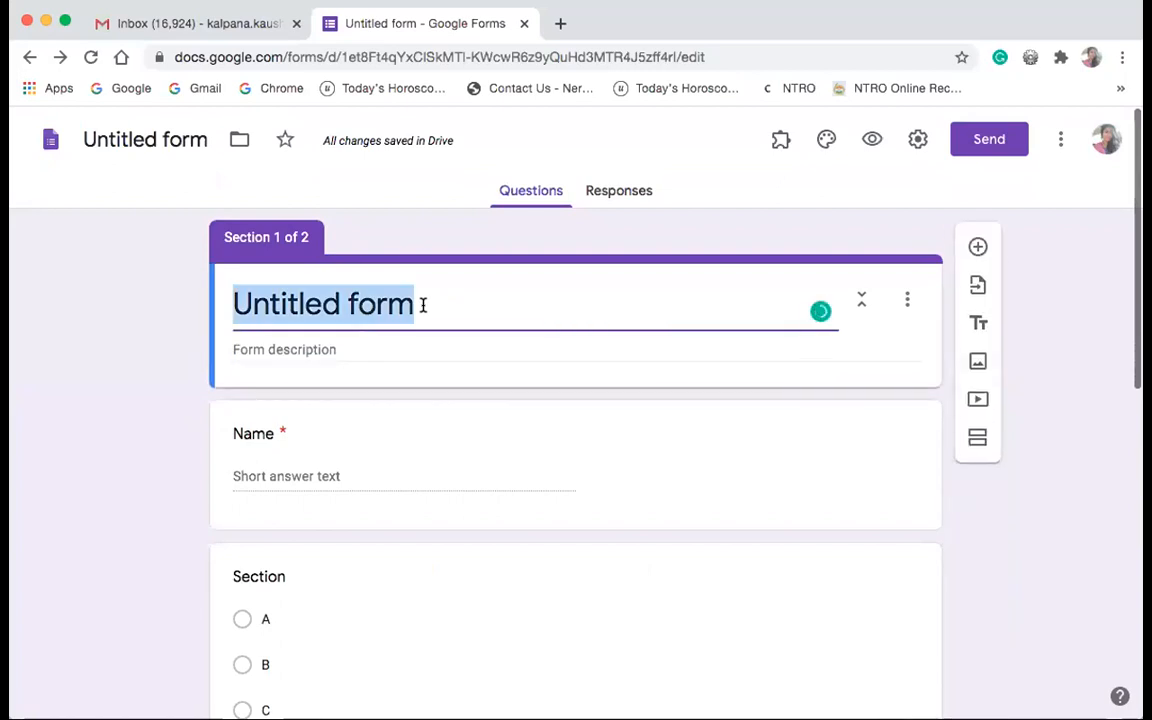
{"action": "type", "text": "En"}
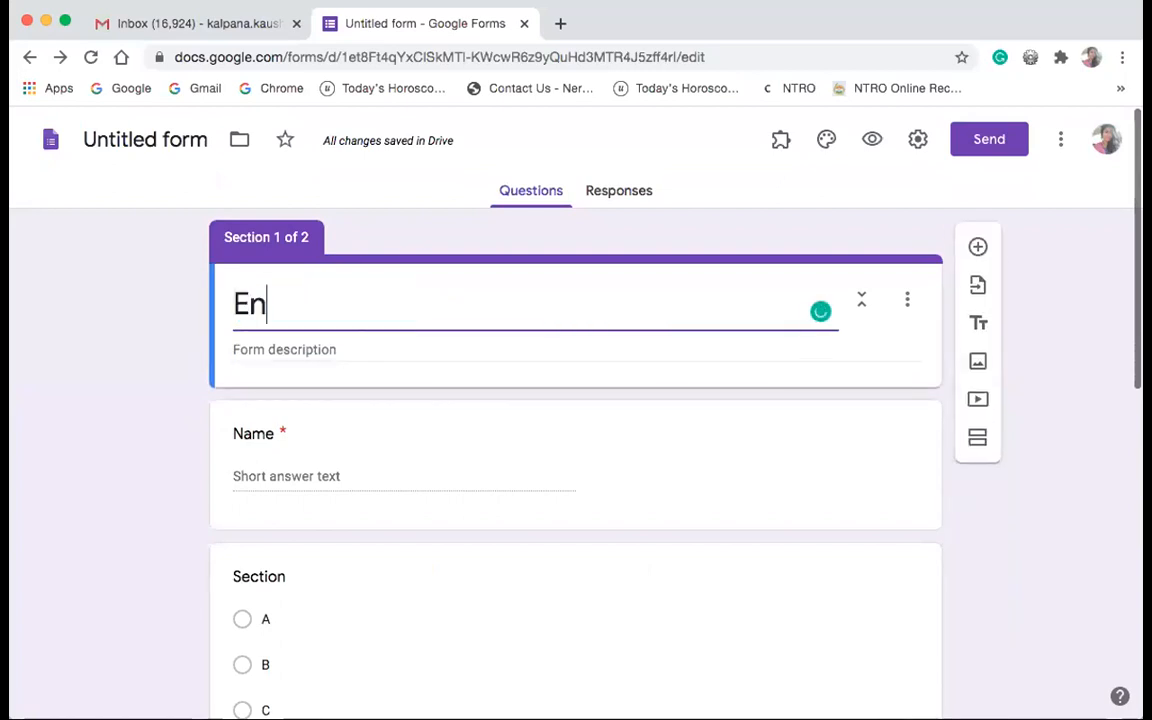
{"action": "type", "text": "glish"}
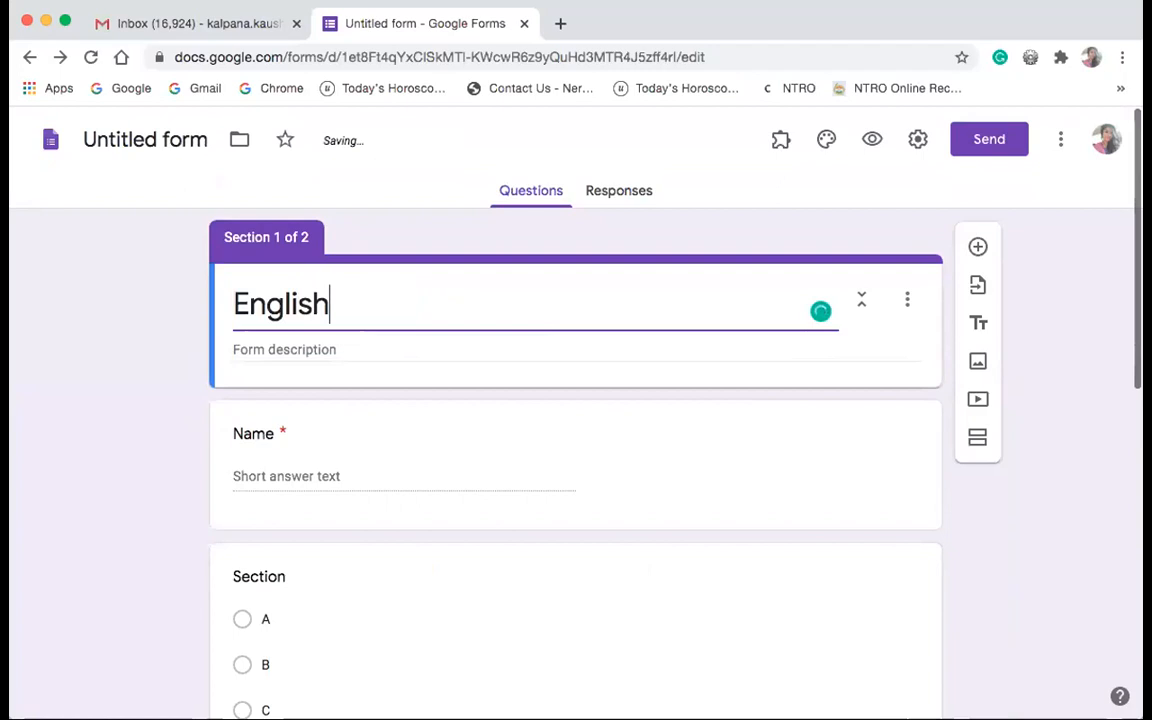
{"action": "left_click", "coordinate": [361, 348]}
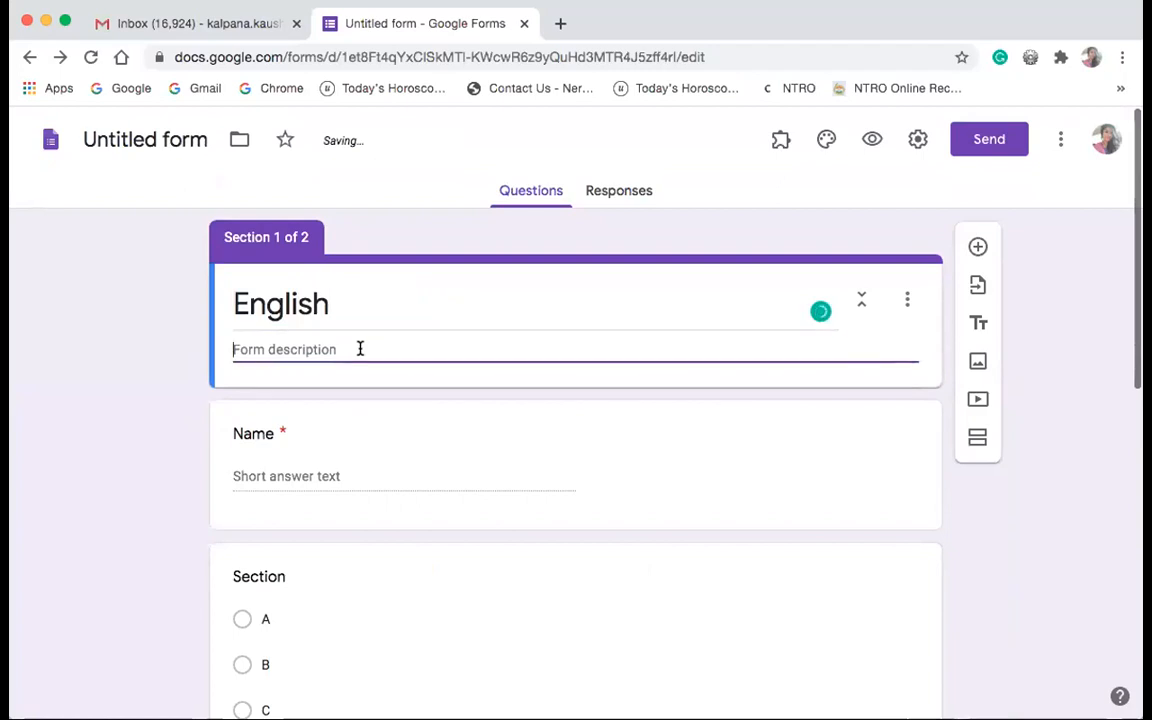
{"action": "type", "text": "Unt"}
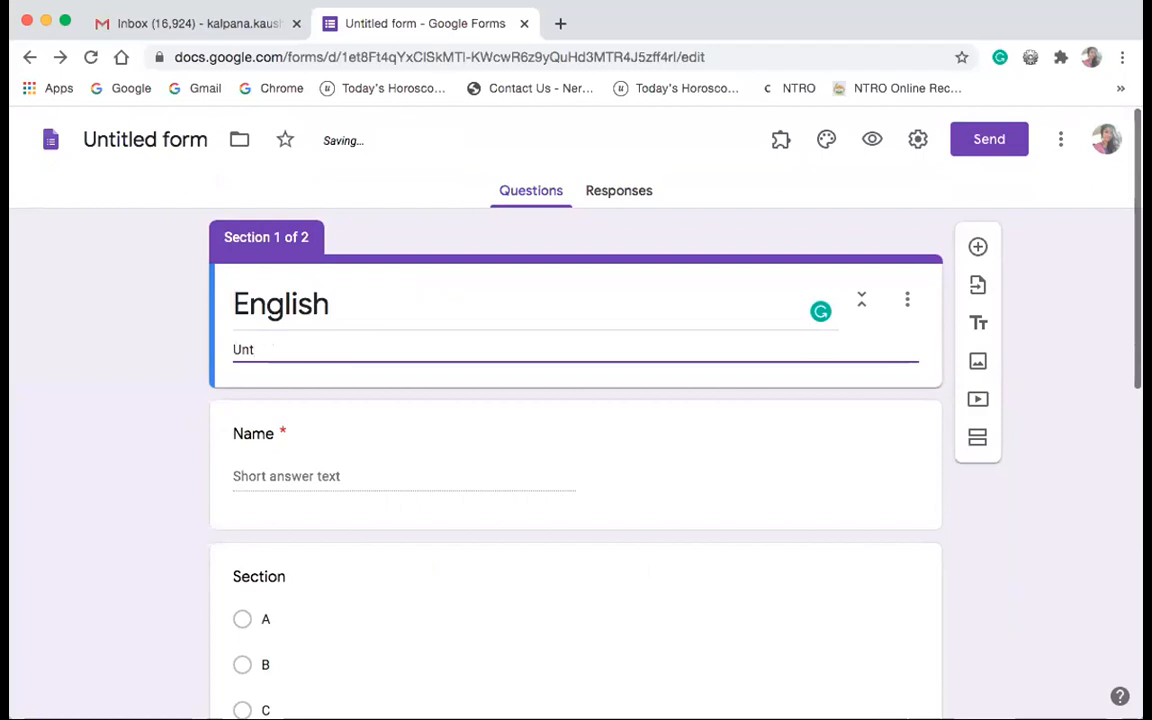
{"action": "key", "text": "BackSpace"}
{"action": "type", "text": "it-"}
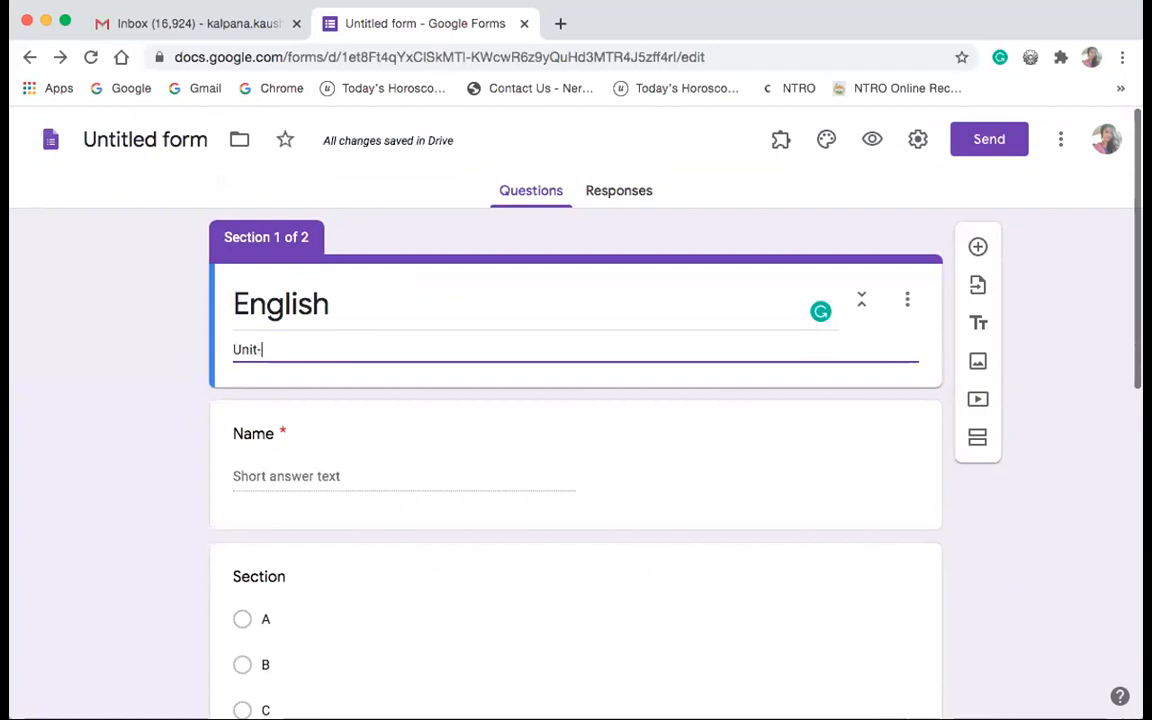
{"action": "type", "text": "Test"}
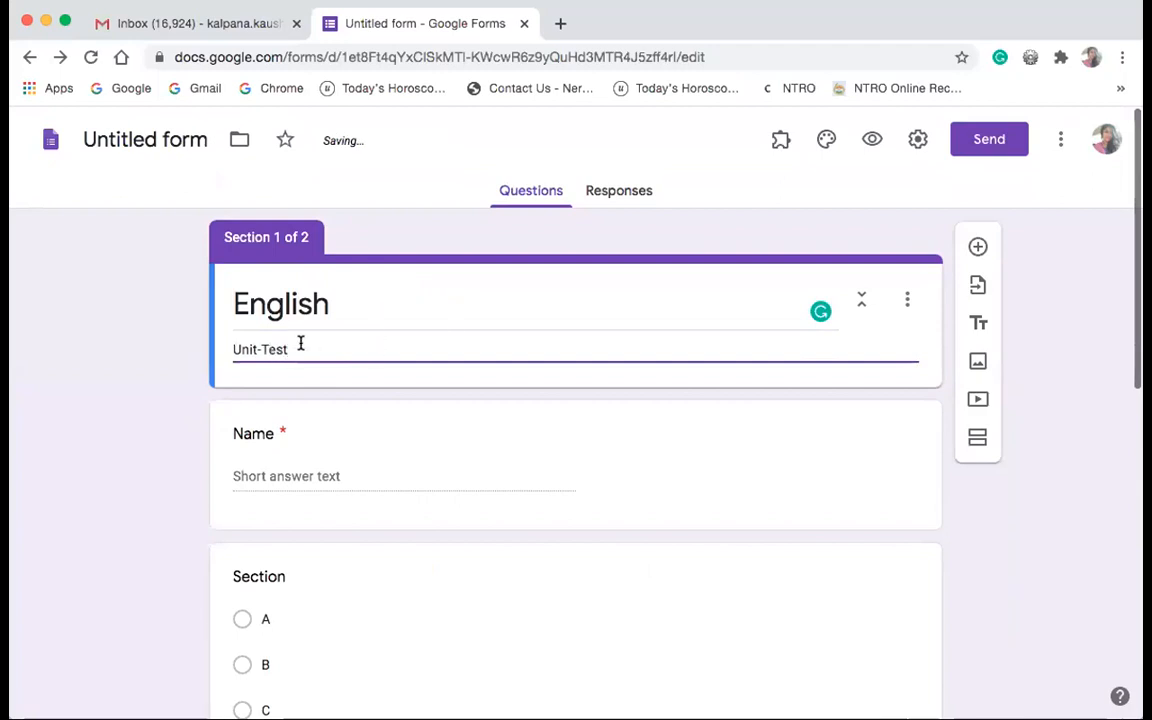
{"action": "left_click", "coordinate": [227, 292]}
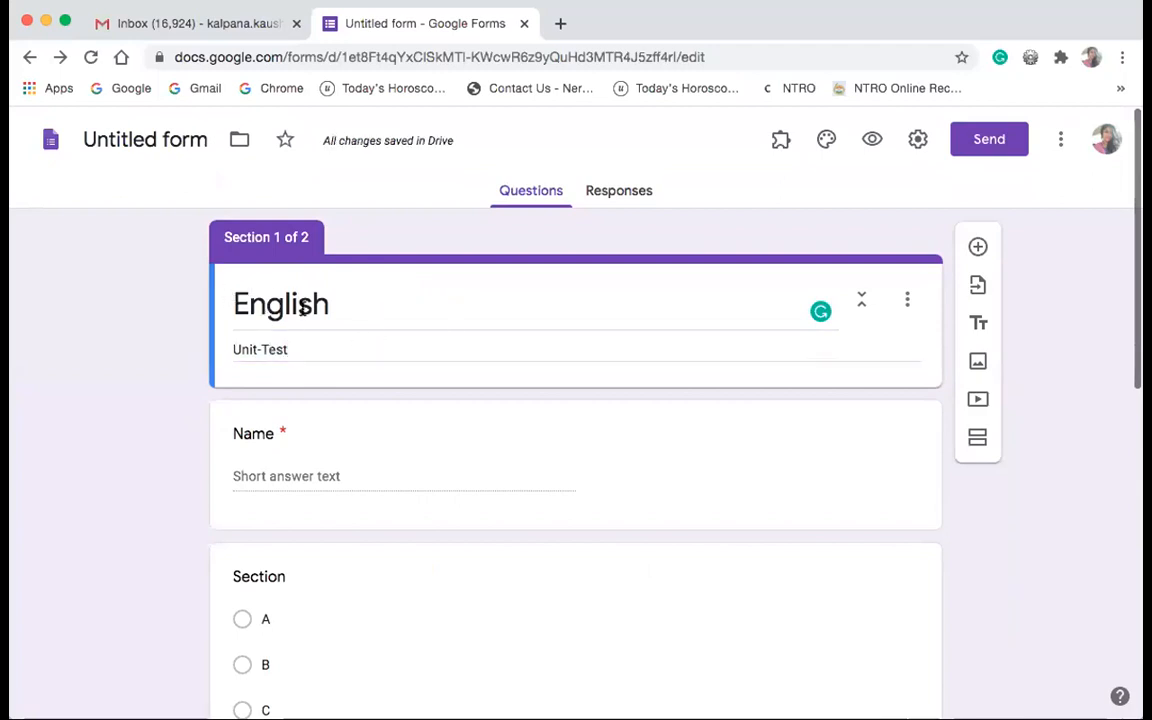
- Title the second section "English" and enter "Exam Unit" as its description
{"action": "scroll", "coordinate": [316, 343], "scroll_direction": "down", "scroll_amount": 10}
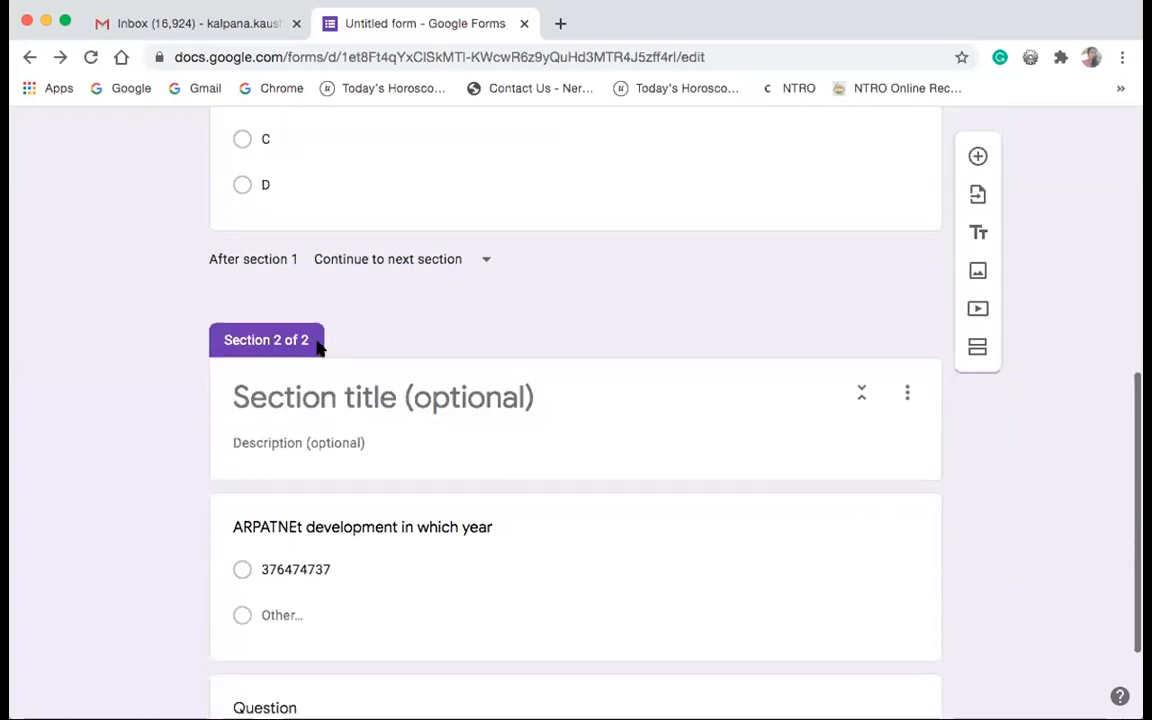
{"action": "left_click", "coordinate": [340, 296]}
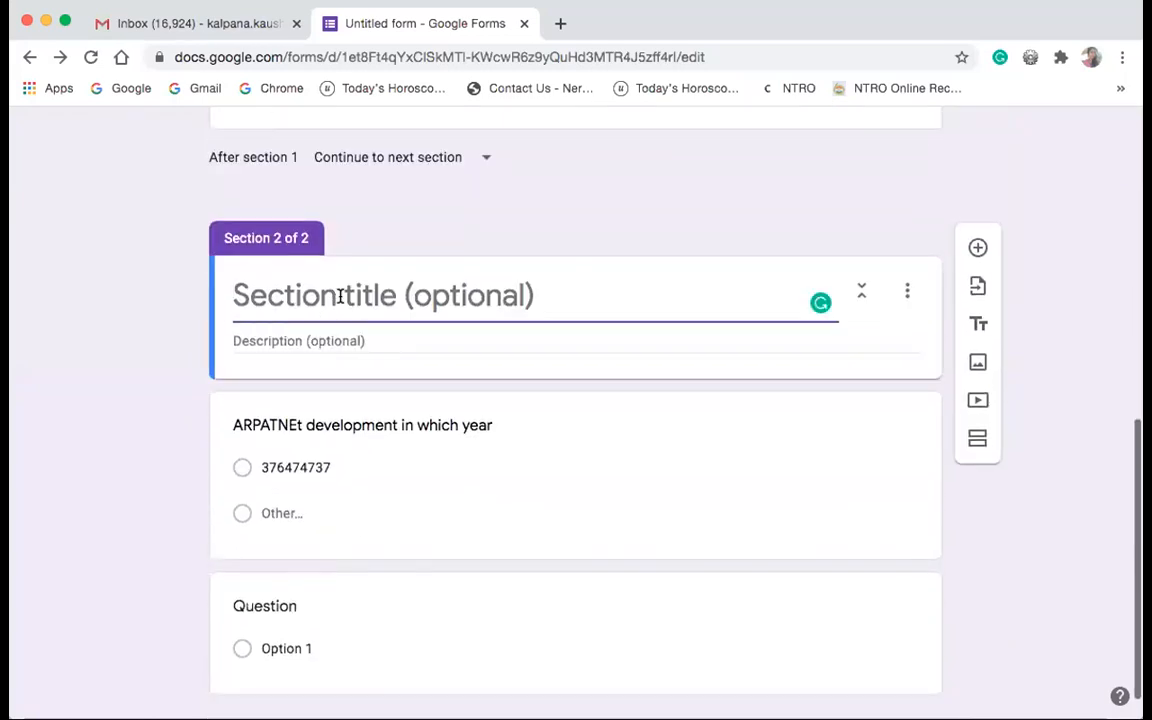
{"action": "type", "text": "Englos"}
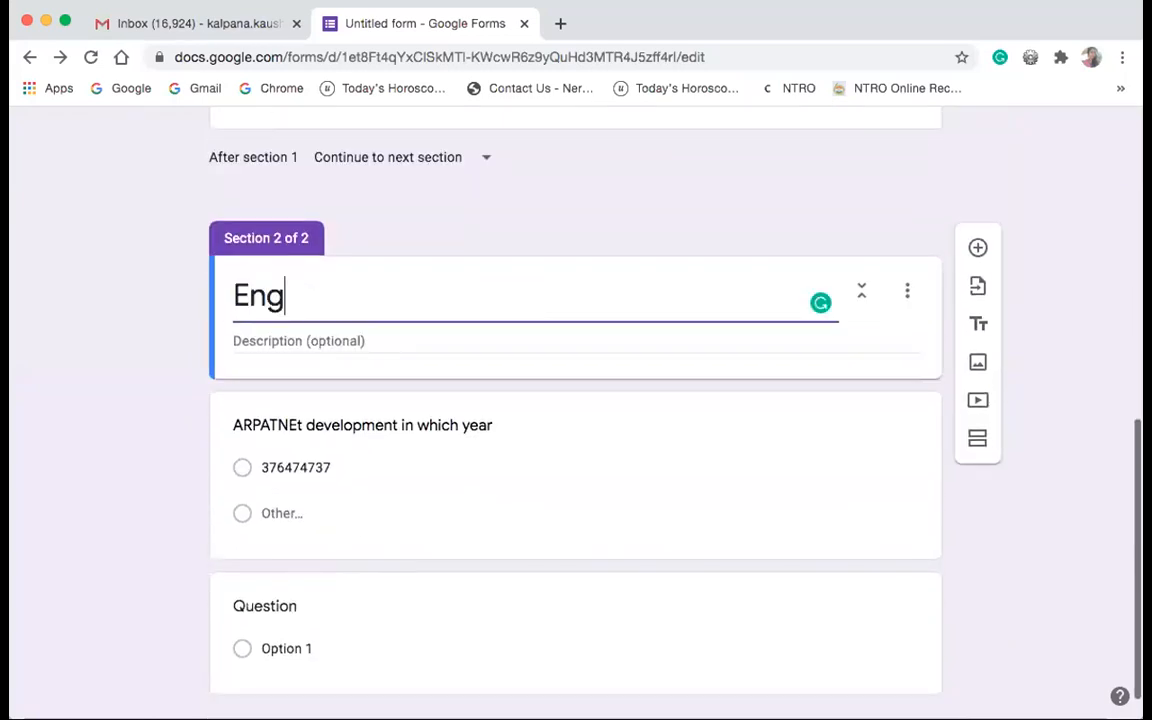
{"action": "key", "text": "BackSpace"}
{"action": "key", "text": "BackSpace"}
{"action": "type", "text": "ish"}
{"action": "left_click", "coordinate": [336, 340]}
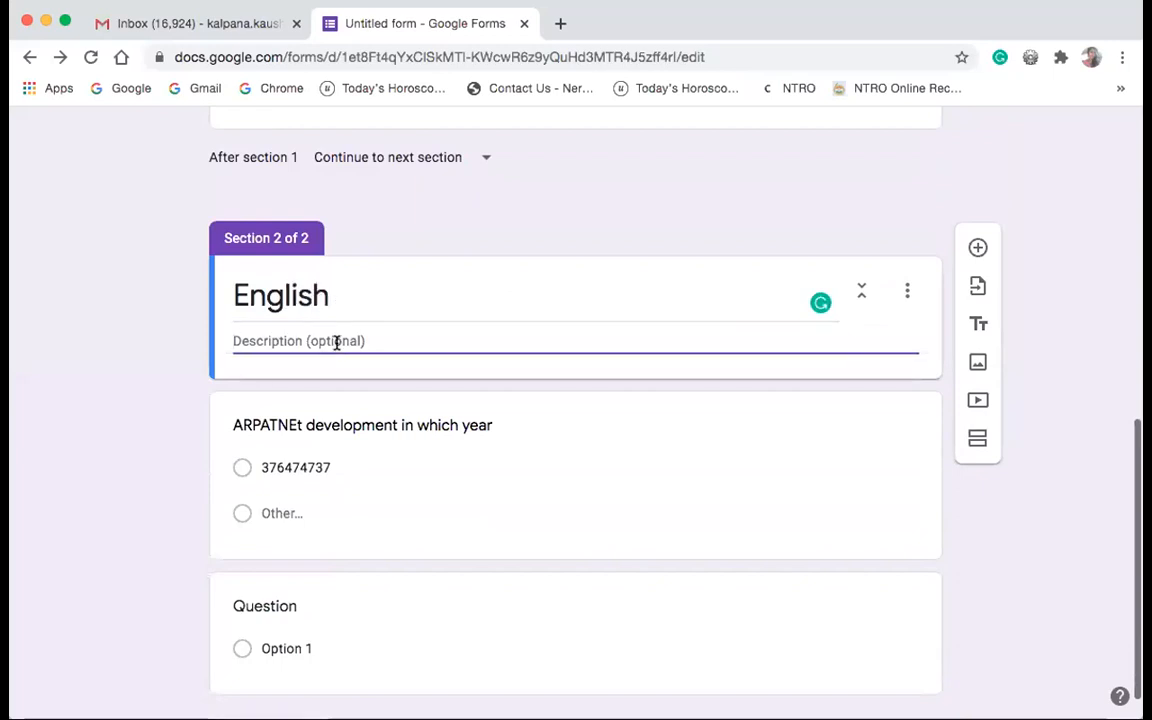
{"action": "type", "text": "Exam U"}
{"action": "type", "text": "nit"}
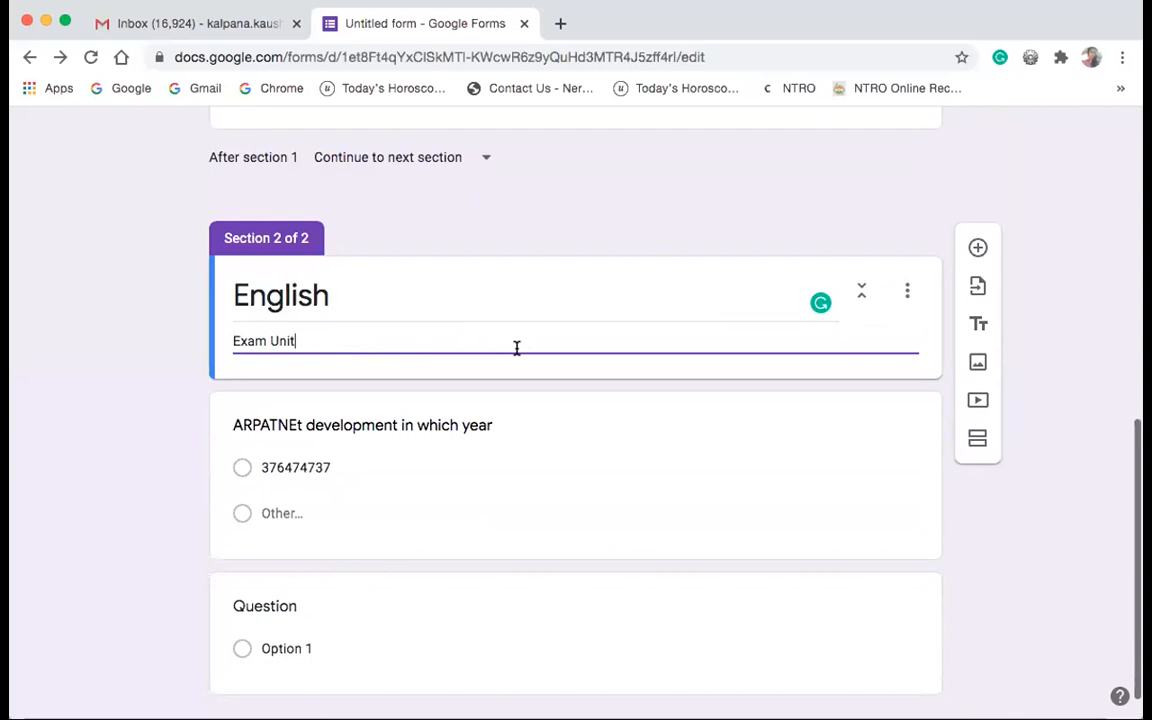
- Make the Section question with options A to D required
{"action": "scroll", "coordinate": [516, 347], "scroll_direction": "up", "scroll_amount": 10}
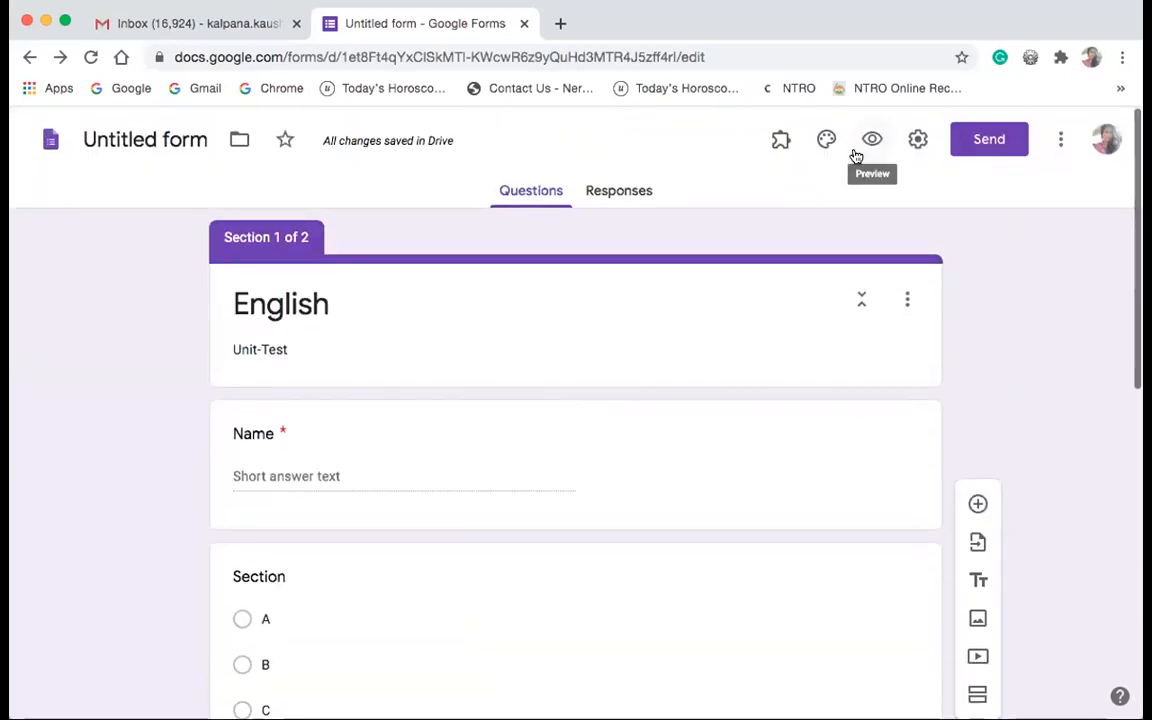
{"action": "scroll", "coordinate": [769, 383], "scroll_direction": "down", "scroll_amount": 5}
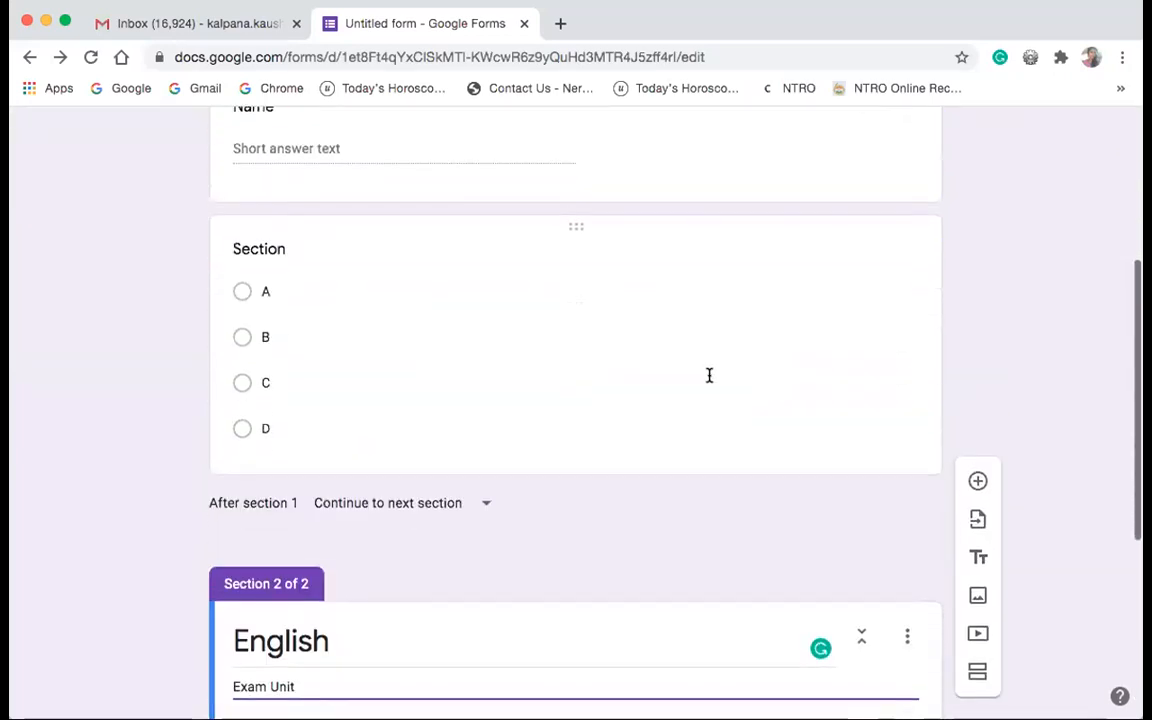
{"action": "left_click", "coordinate": [465, 432]}
{"action": "left_click", "coordinate": [863, 446]}
- Add the option "1767" to the ARPATNEt question in the second section and make the question required
{"action": "scroll", "coordinate": [784, 504], "scroll_direction": "down", "scroll_amount": 2}
{"action": "scroll", "coordinate": [783, 492], "scroll_direction": "down", "scroll_amount": 6}
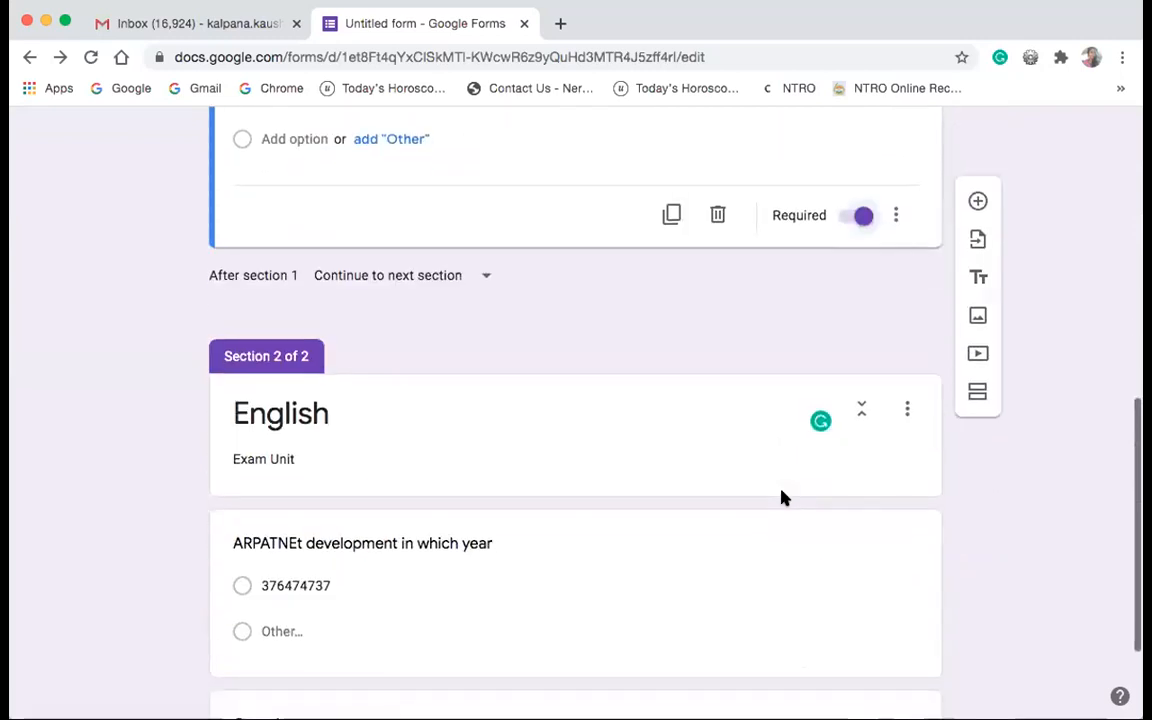
{"action": "left_click", "coordinate": [270, 476]}
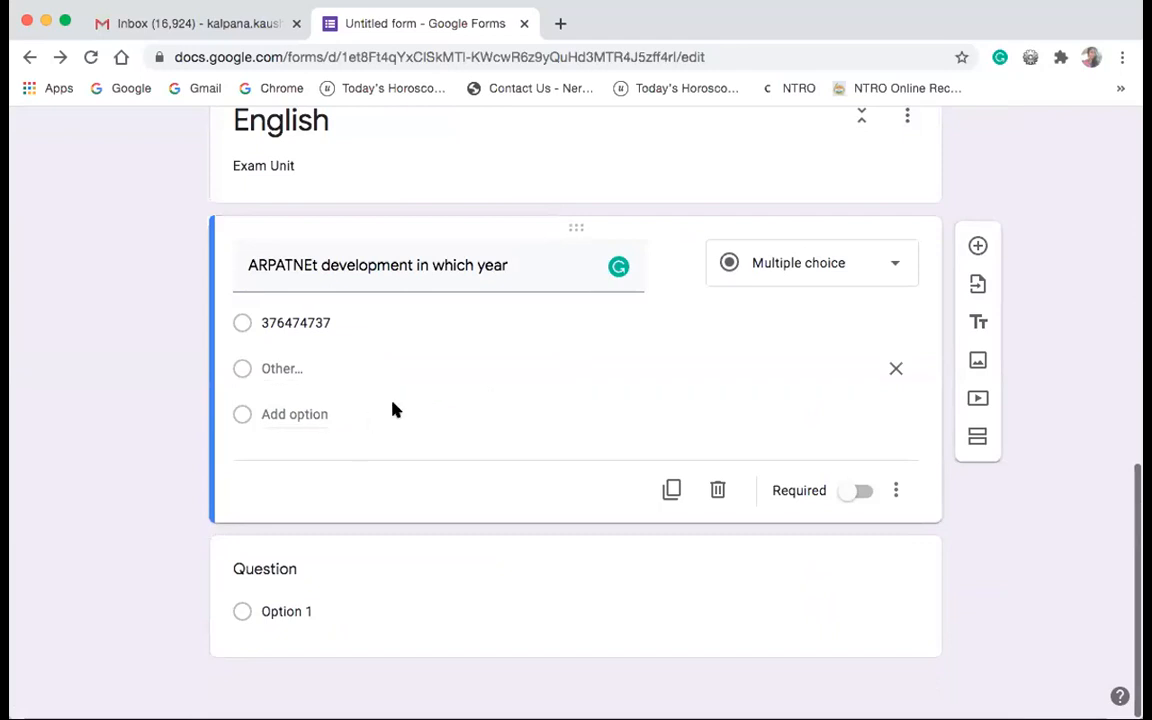
{"action": "left_click", "coordinate": [296, 414]}
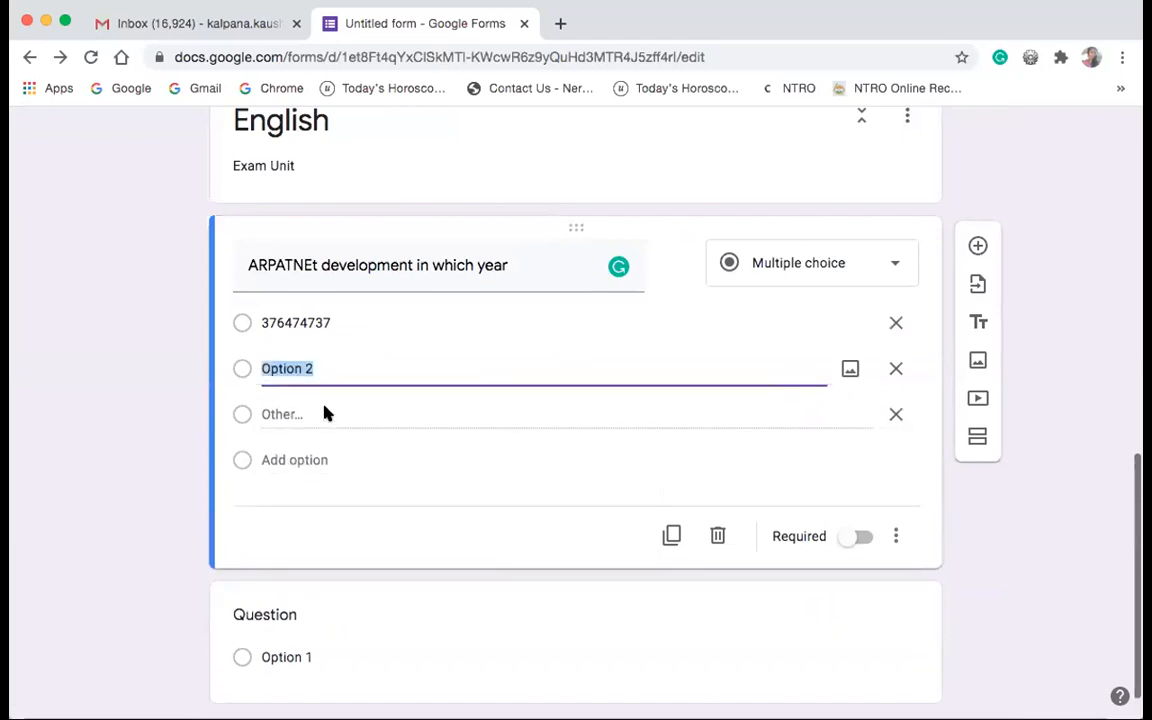
{"action": "type", "text": "1767"}
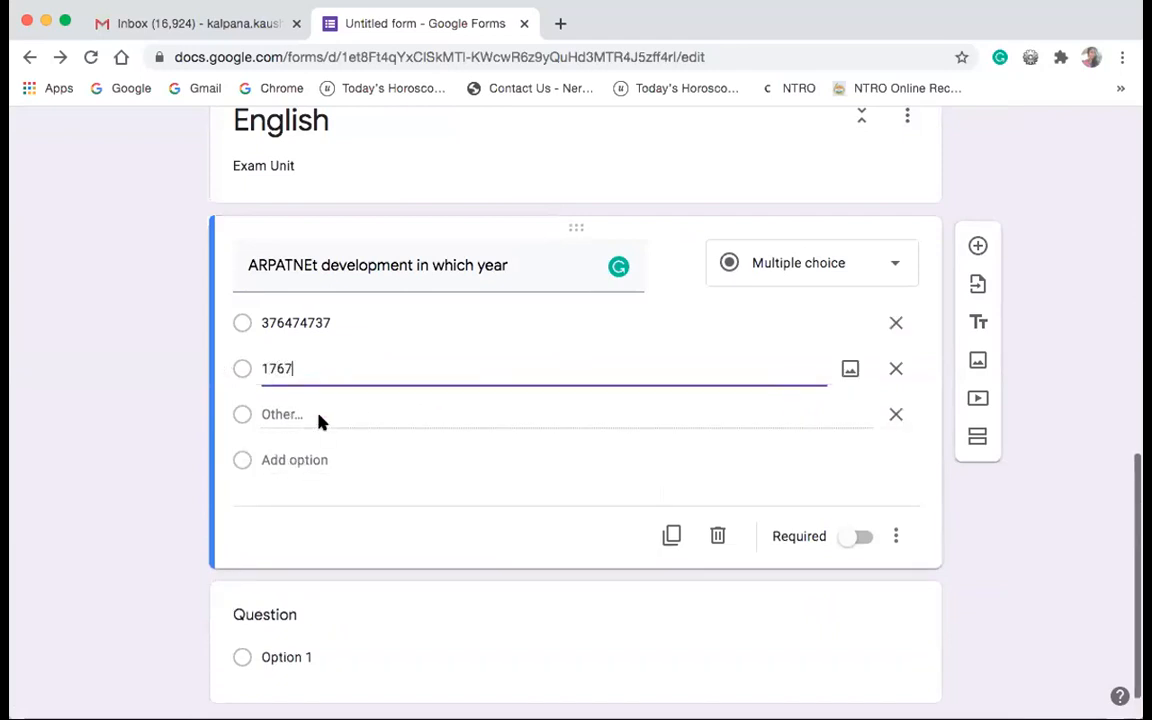
{"action": "left_click", "coordinate": [318, 414]}
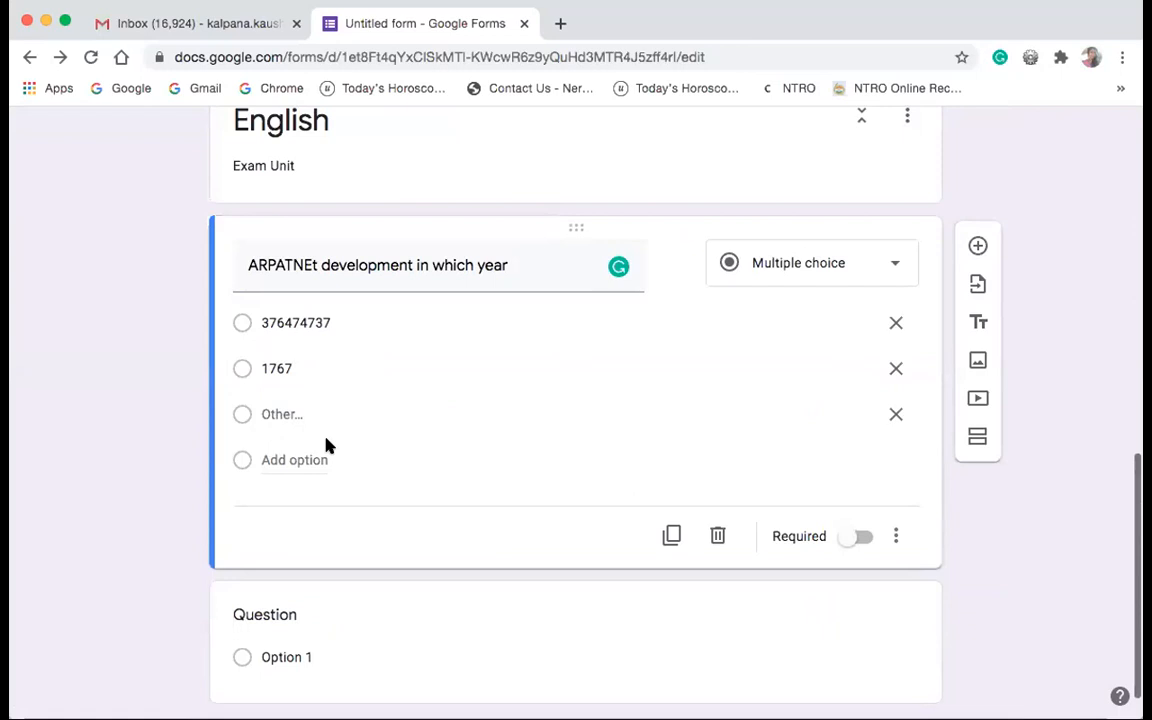
{"action": "left_click", "coordinate": [863, 538]}
- Title the blank question below the ARPATNEt question "Name the topology", correcting the misspelled word with the suggested spelling
{"action": "scroll", "coordinate": [1023, 600], "scroll_direction": "down", "scroll_amount": 2}
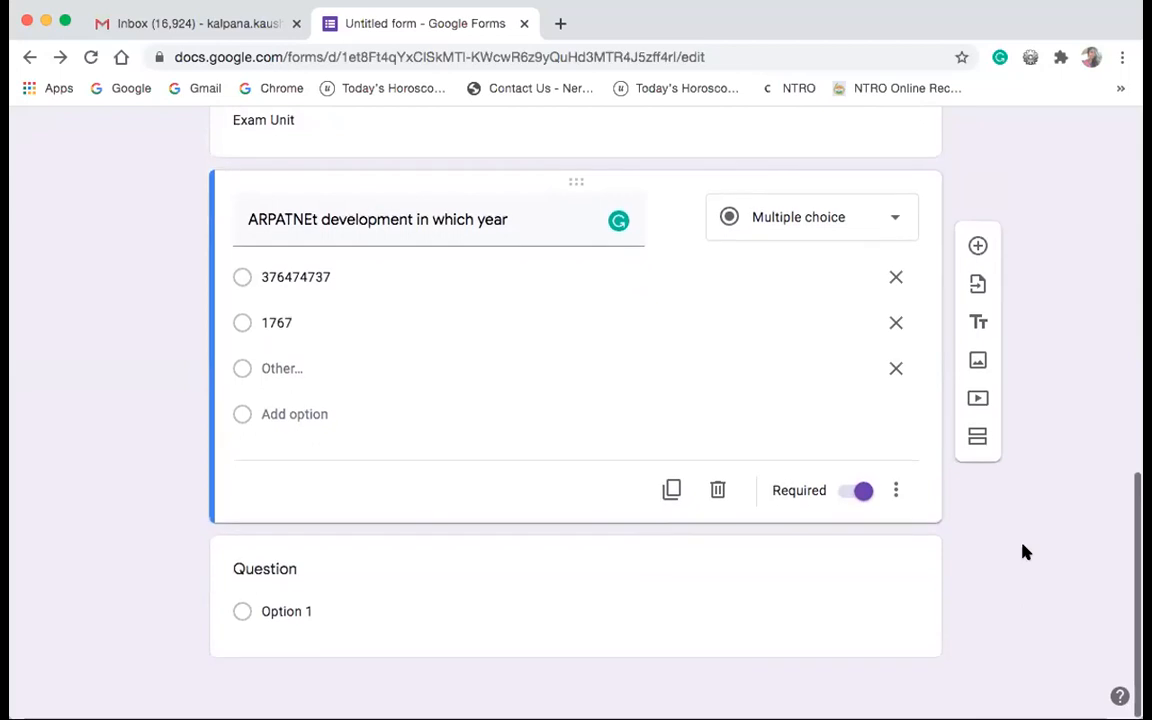
{"action": "left_click", "coordinate": [290, 568]}
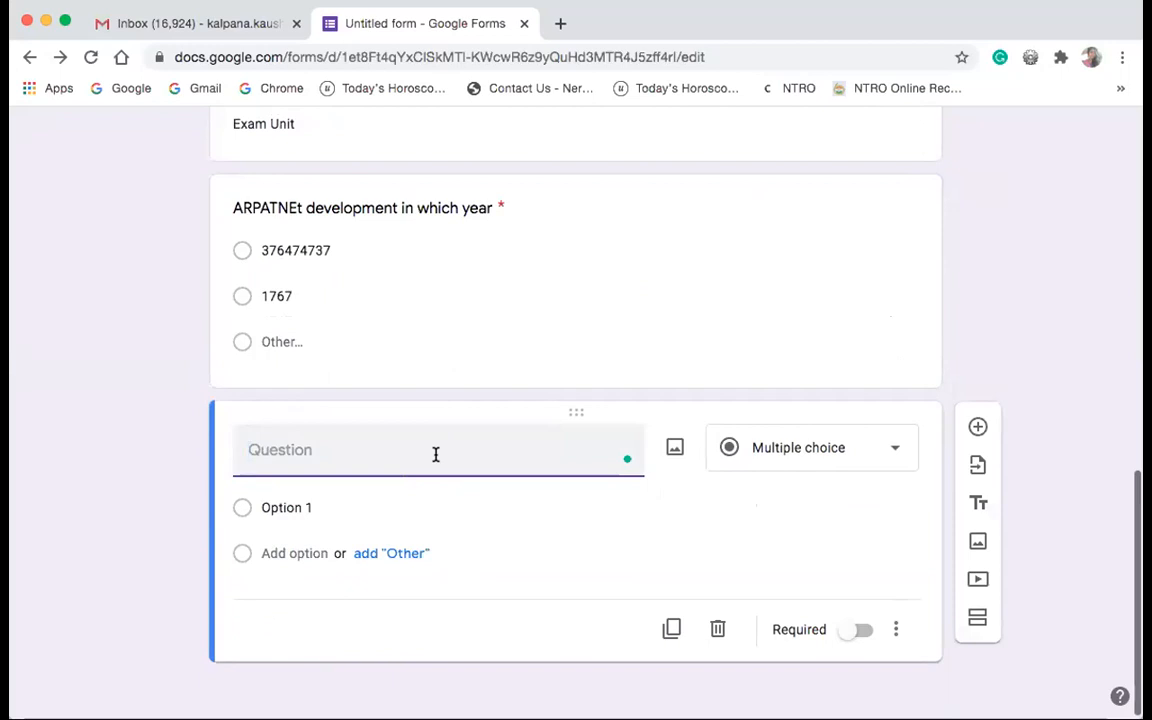
{"action": "type", "text": "T"}
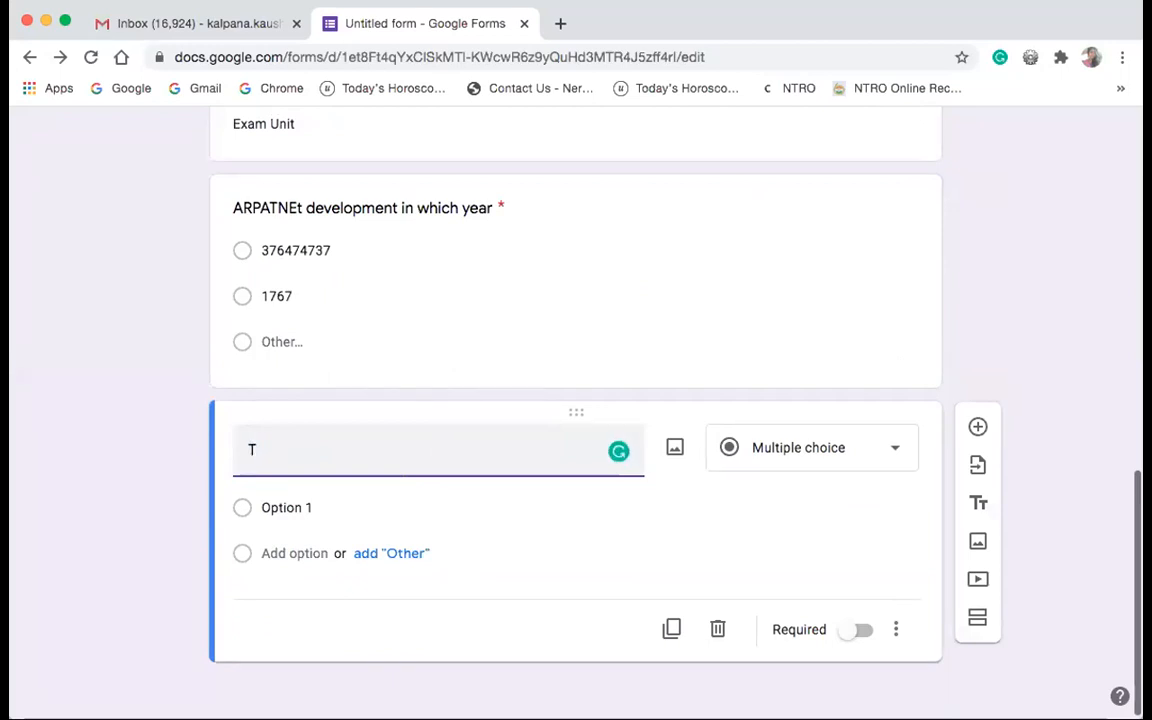
{"action": "key", "text": "BackSpace"}
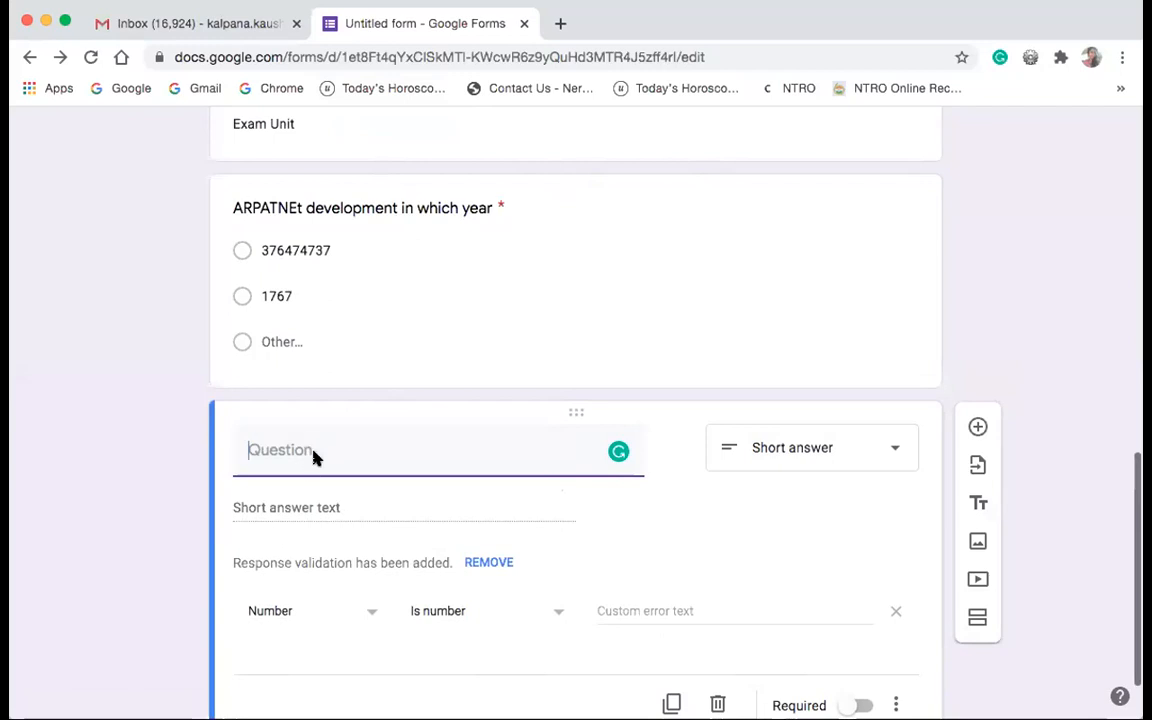
{"action": "type", "text": "N"}
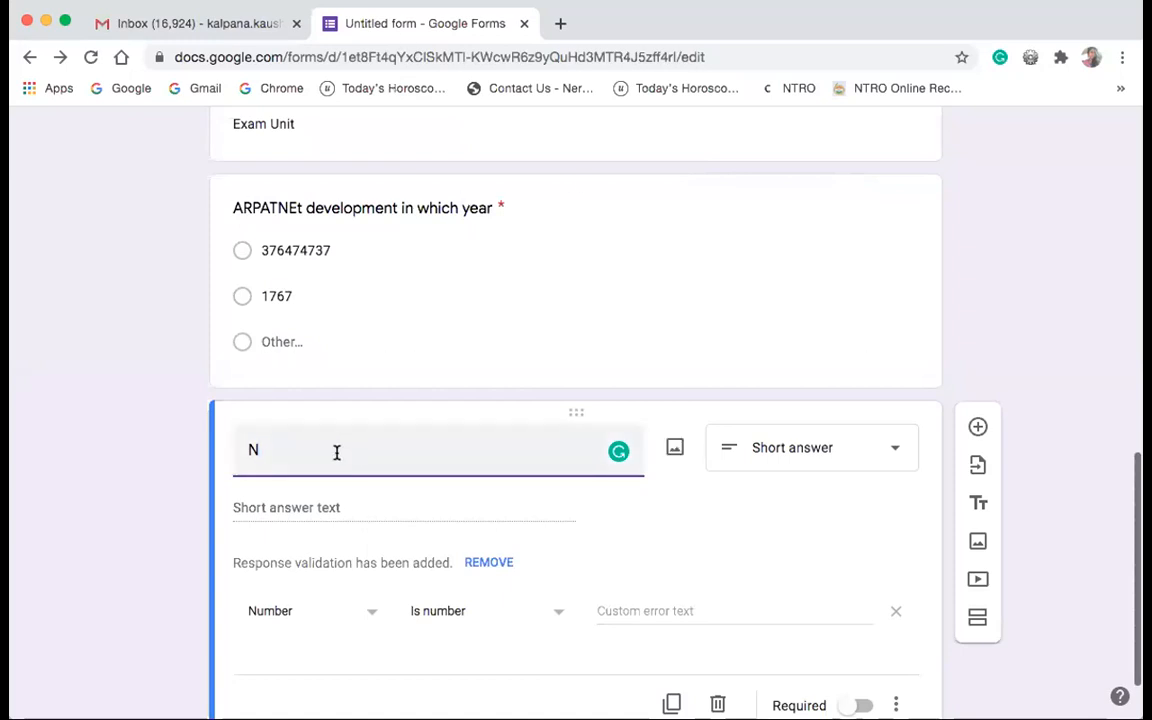
{"action": "type", "text": "amethe"}
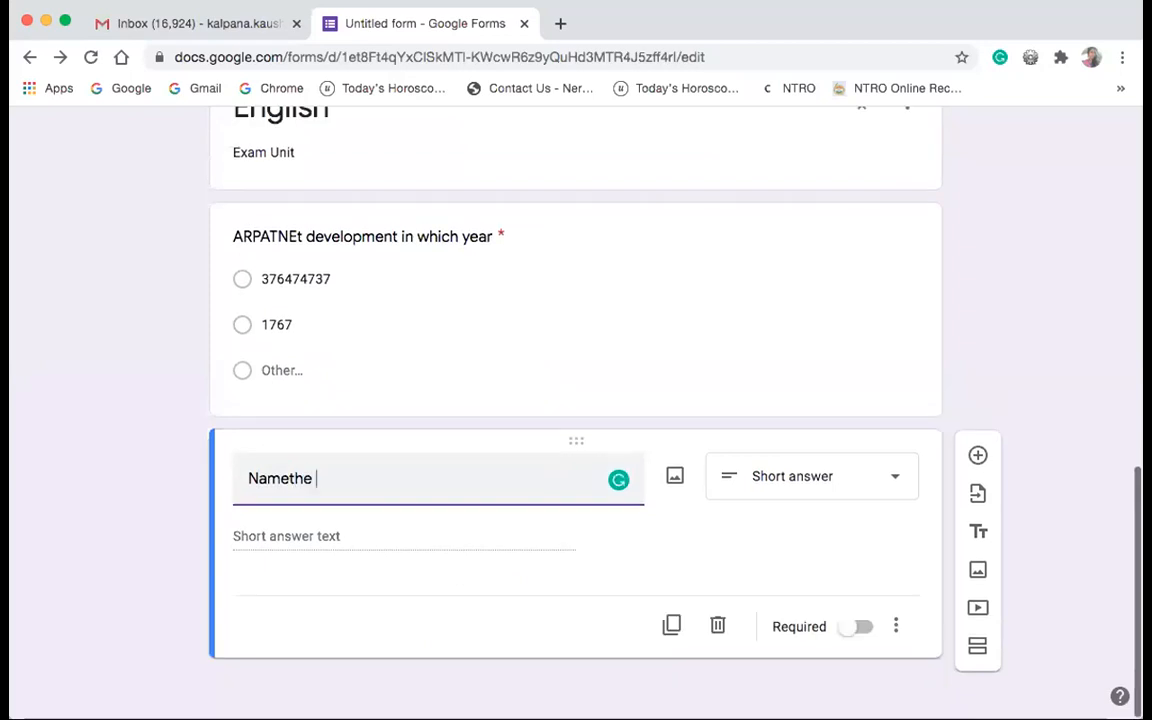
{"action": "key", "text": "BackSpace"}
{"action": "key", "text": "BackSpace"}
{"action": "key", "text": "BackSpace"}
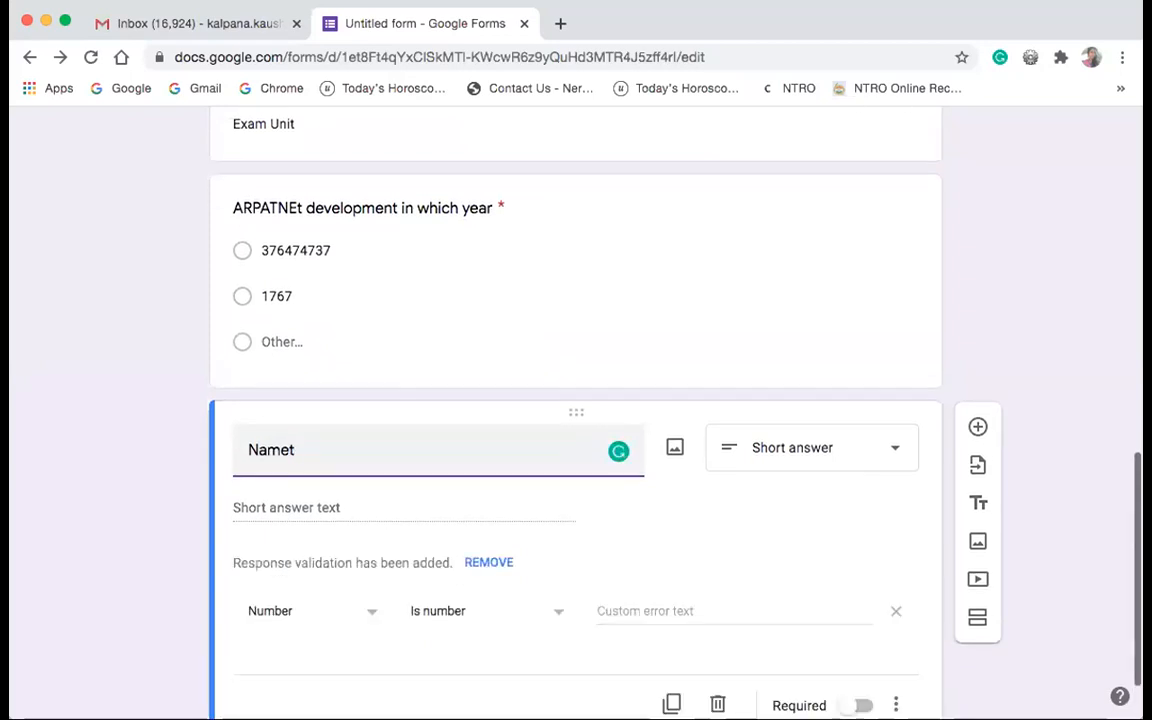
{"action": "key", "text": "BackSpace"}
{"action": "type", "text": "the toplopgy"}
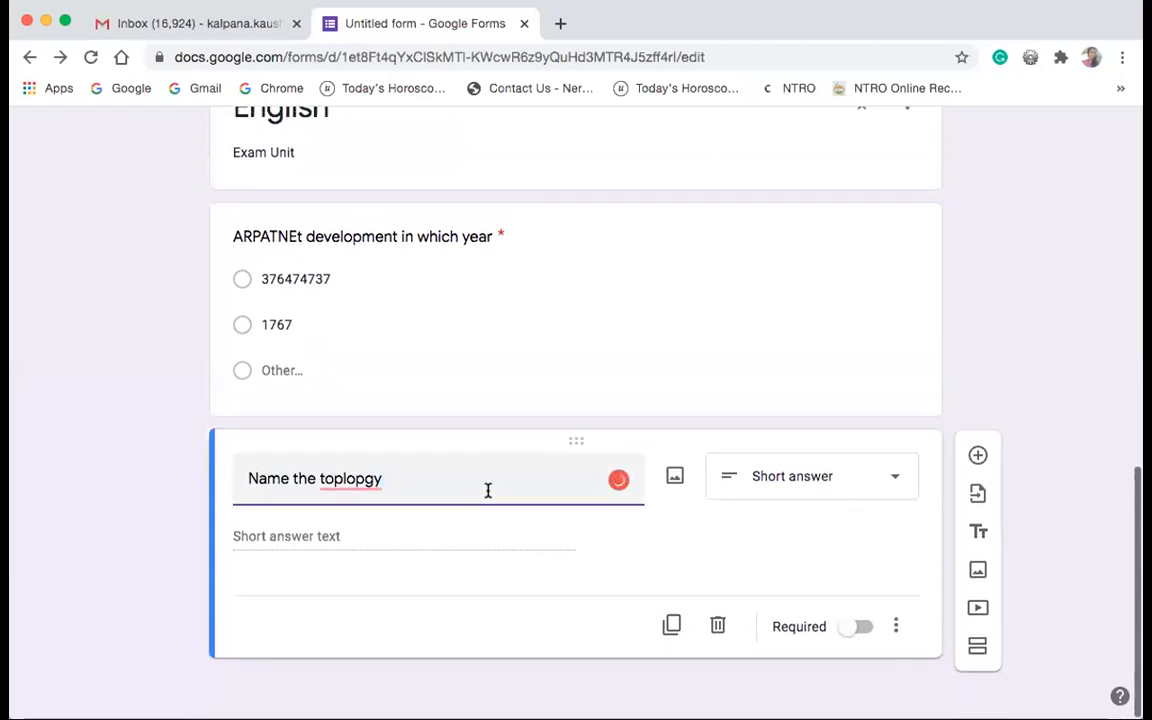
{"action": "mouse_move", "coordinate": [358, 474]}
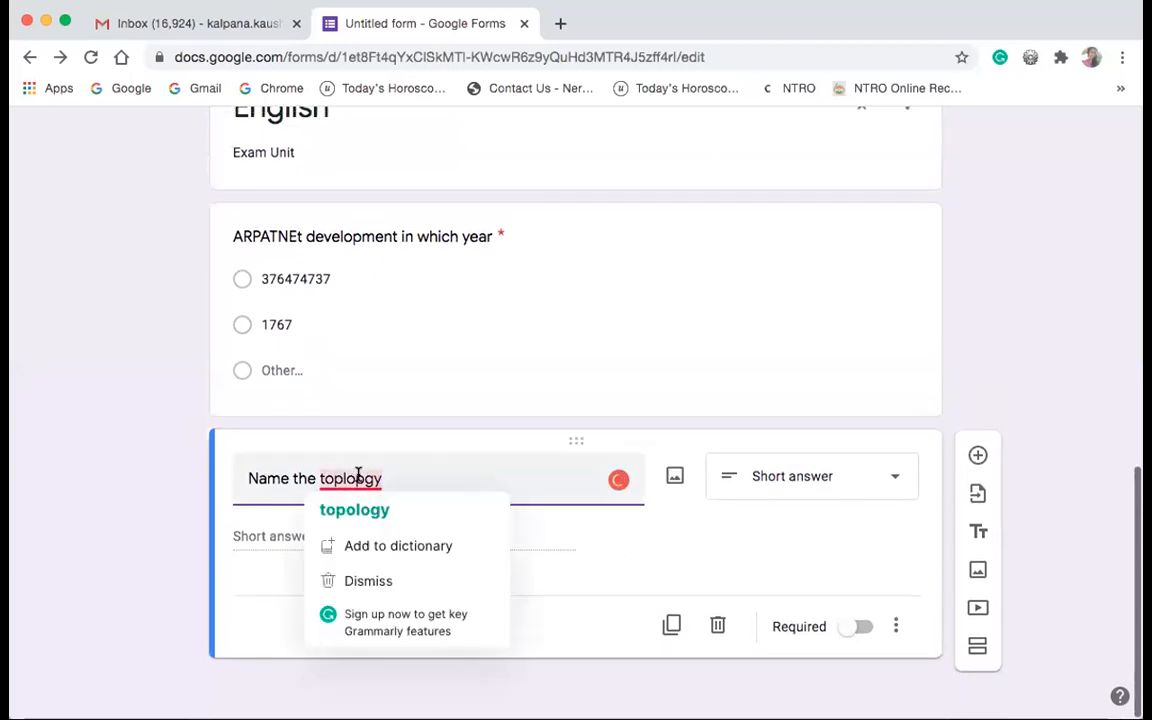
{"action": "left_click", "coordinate": [370, 510]}
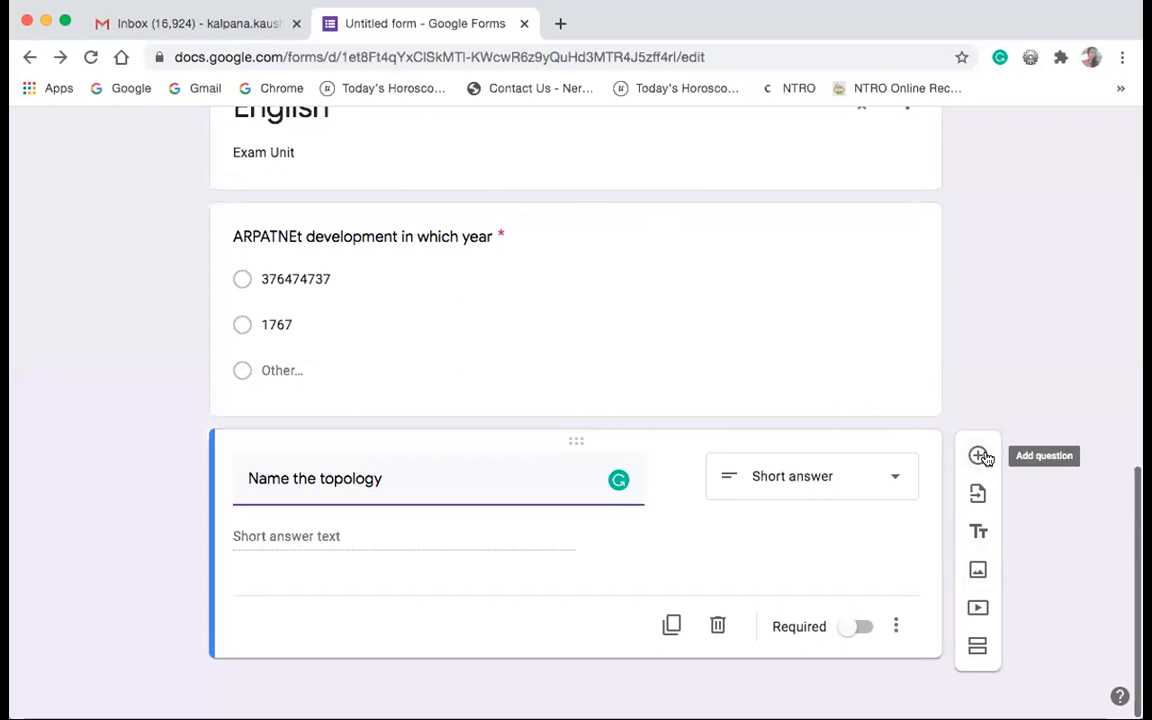
- Insert the mesh network diagram 9935474.jpg from the Downloads folder as an image below the topology question
{"action": "left_click", "coordinate": [978, 571]}
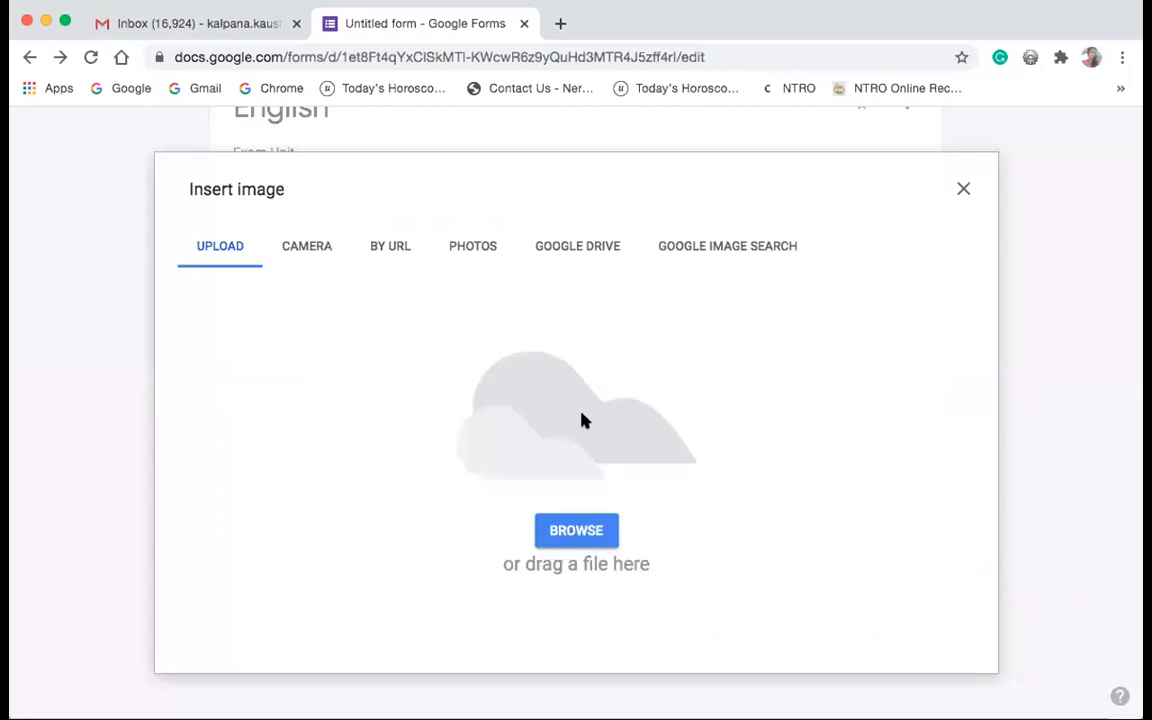
{"action": "left_click", "coordinate": [576, 531]}
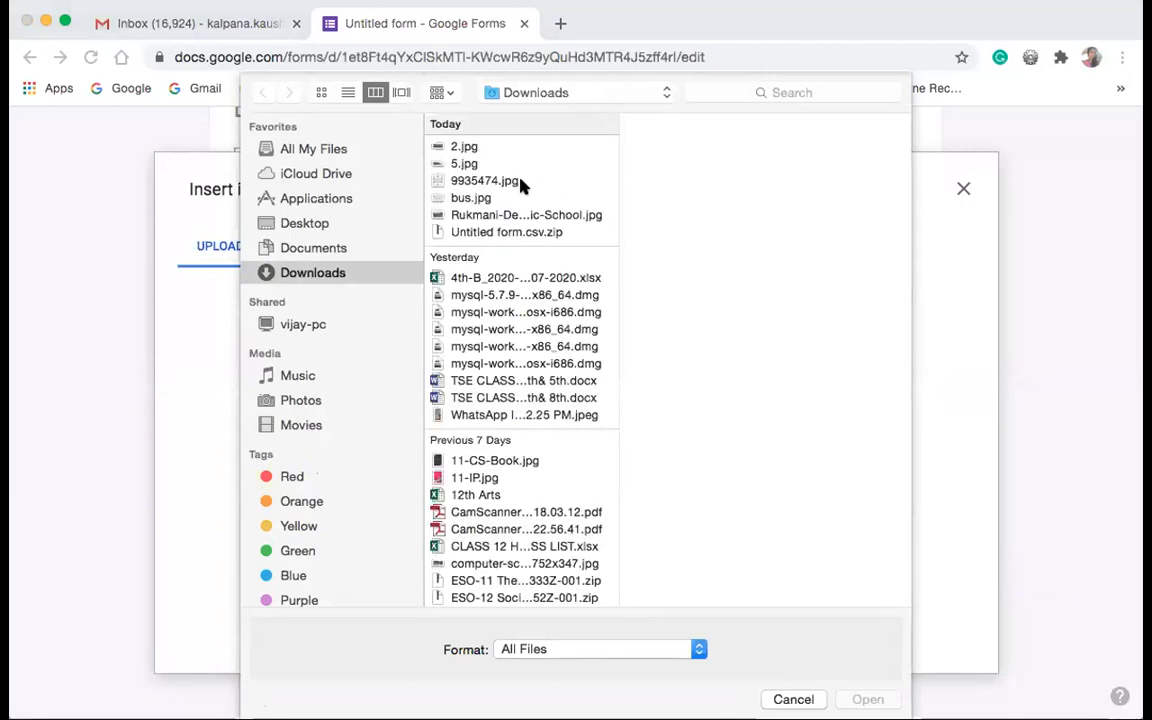
{"action": "left_click", "coordinate": [513, 149]}
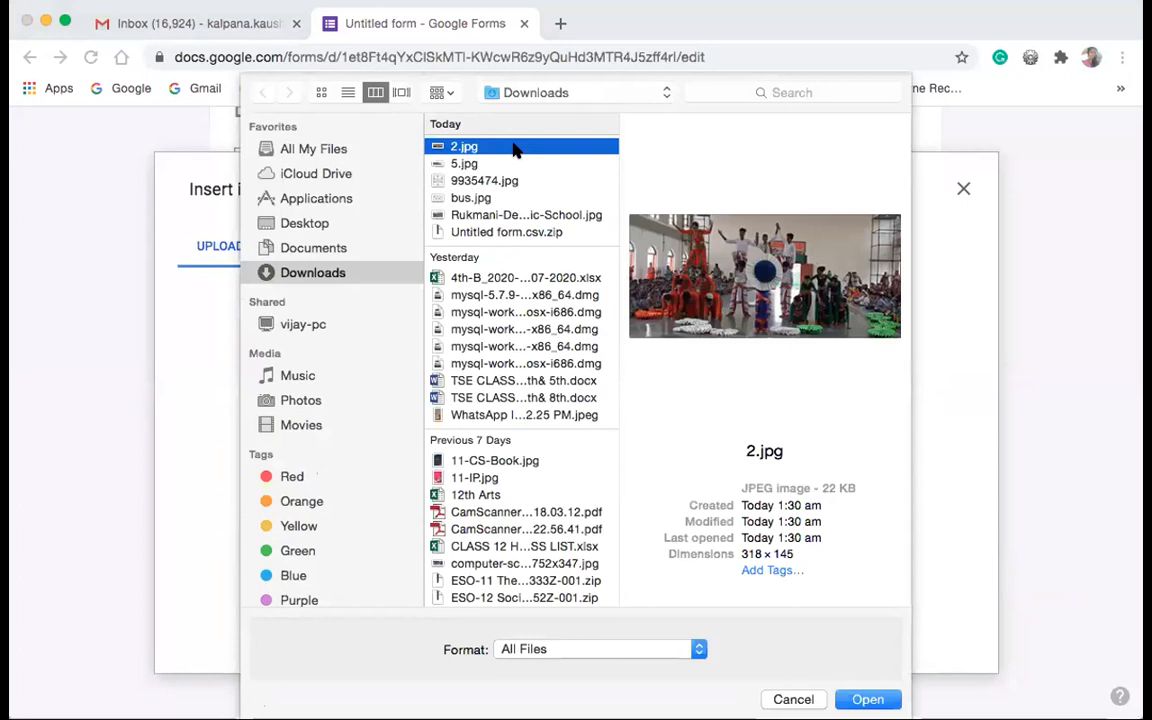
{"action": "key", "text": "Down"}
{"action": "key", "text": "Down"}
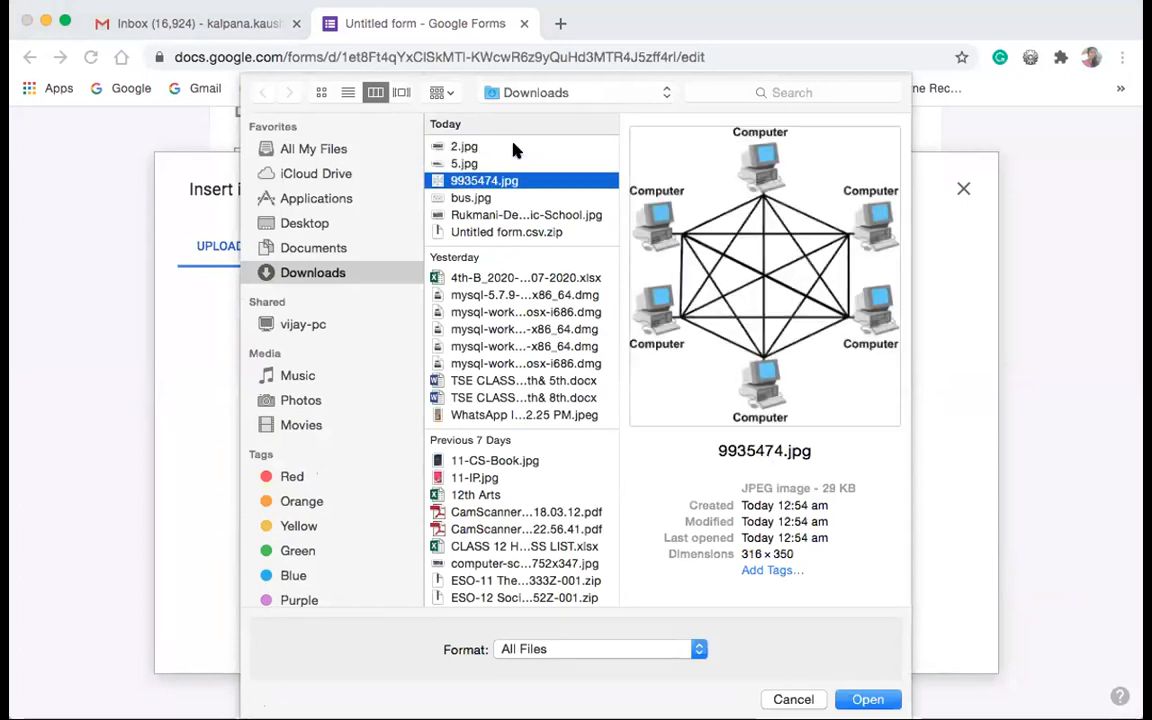
{"action": "key", "text": "Down"}
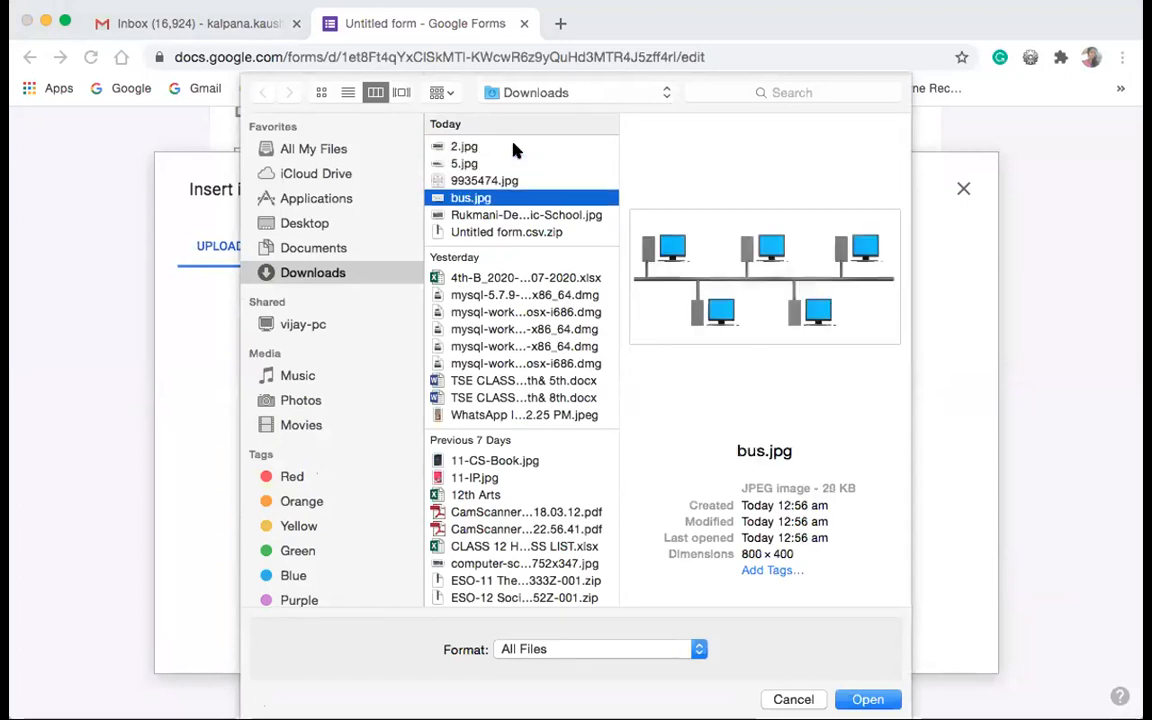
{"action": "left_click", "coordinate": [518, 180]}
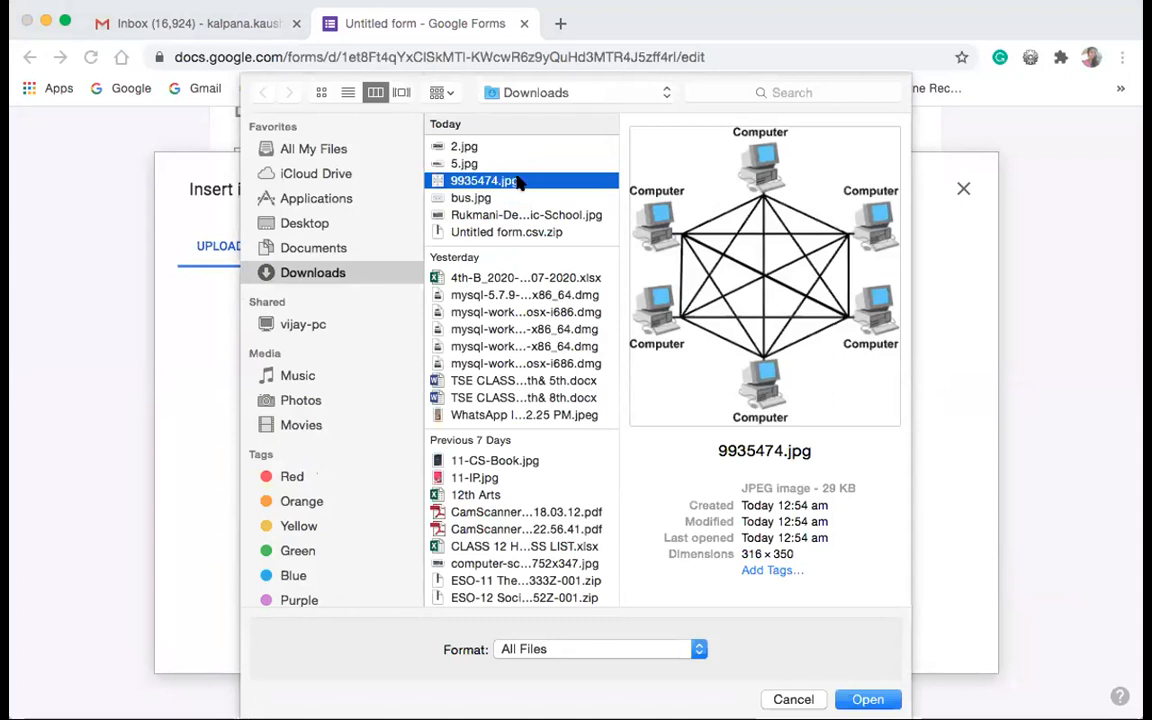
{"action": "left_click", "coordinate": [868, 700]}
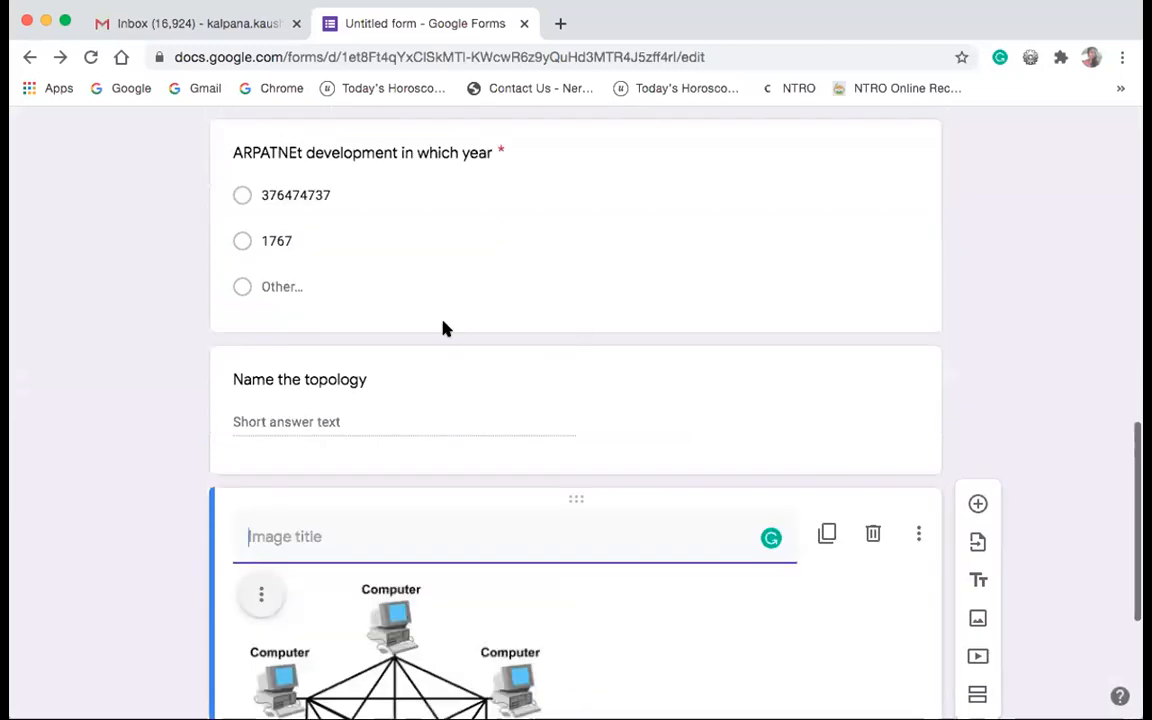
{"action": "left_click", "coordinate": [684, 436]}
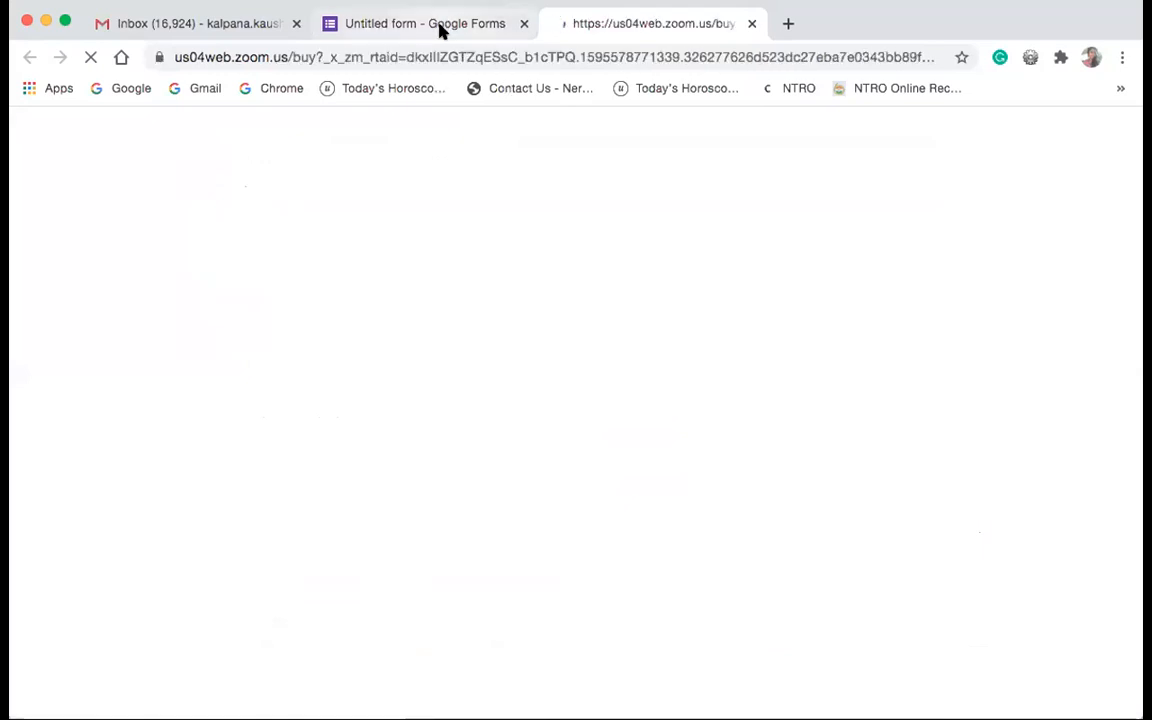
{"action": "left_click", "coordinate": [442, 21]}
- Try right alignment on the inserted network diagram, and settle on center alignment
{"action": "scroll", "coordinate": [511, 393], "scroll_direction": "down", "scroll_amount": 5}
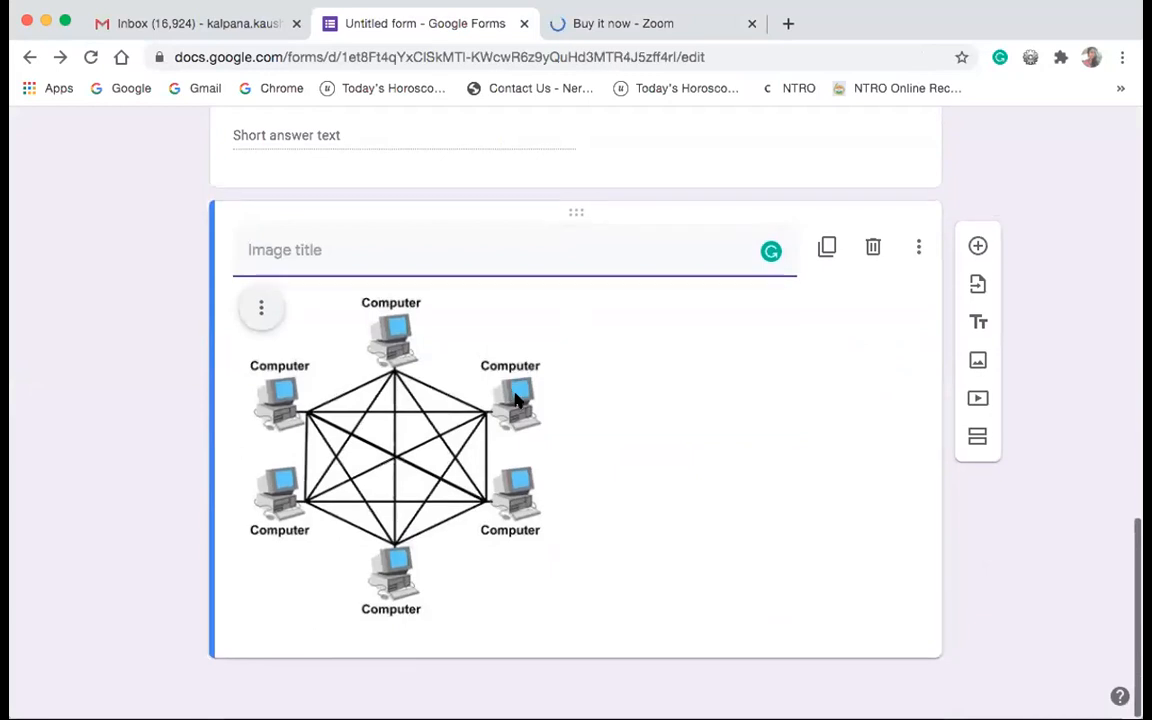
{"action": "left_click", "coordinate": [262, 309]}
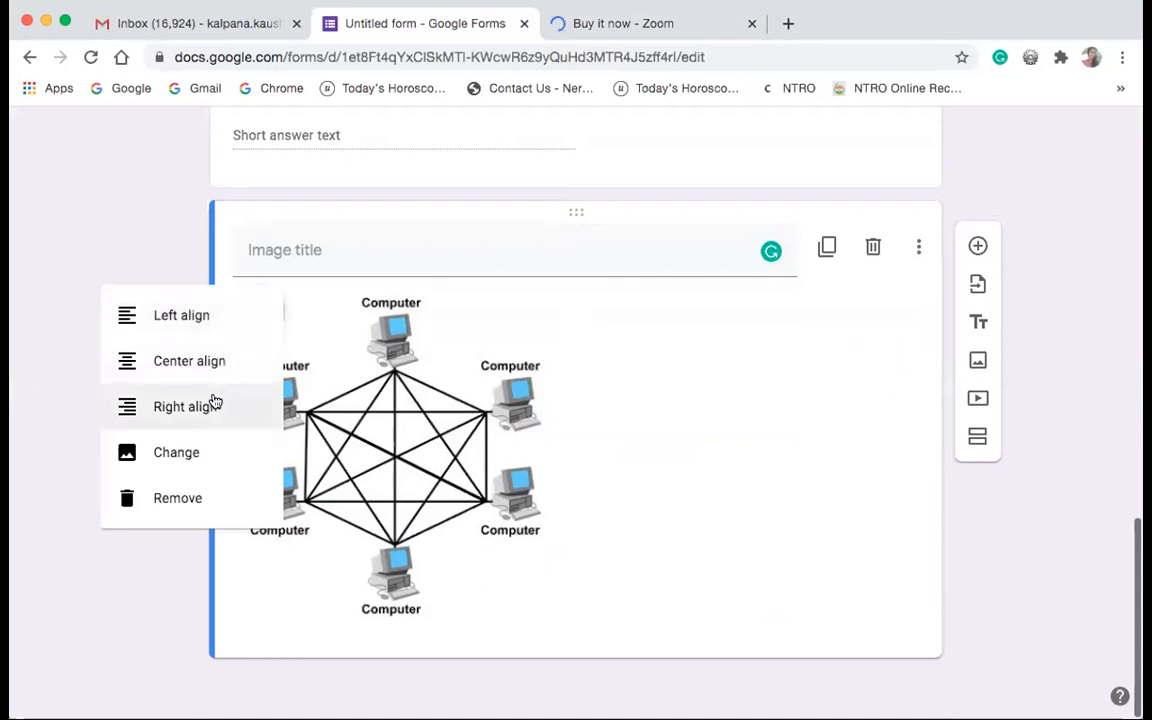
{"action": "left_click", "coordinate": [213, 404]}
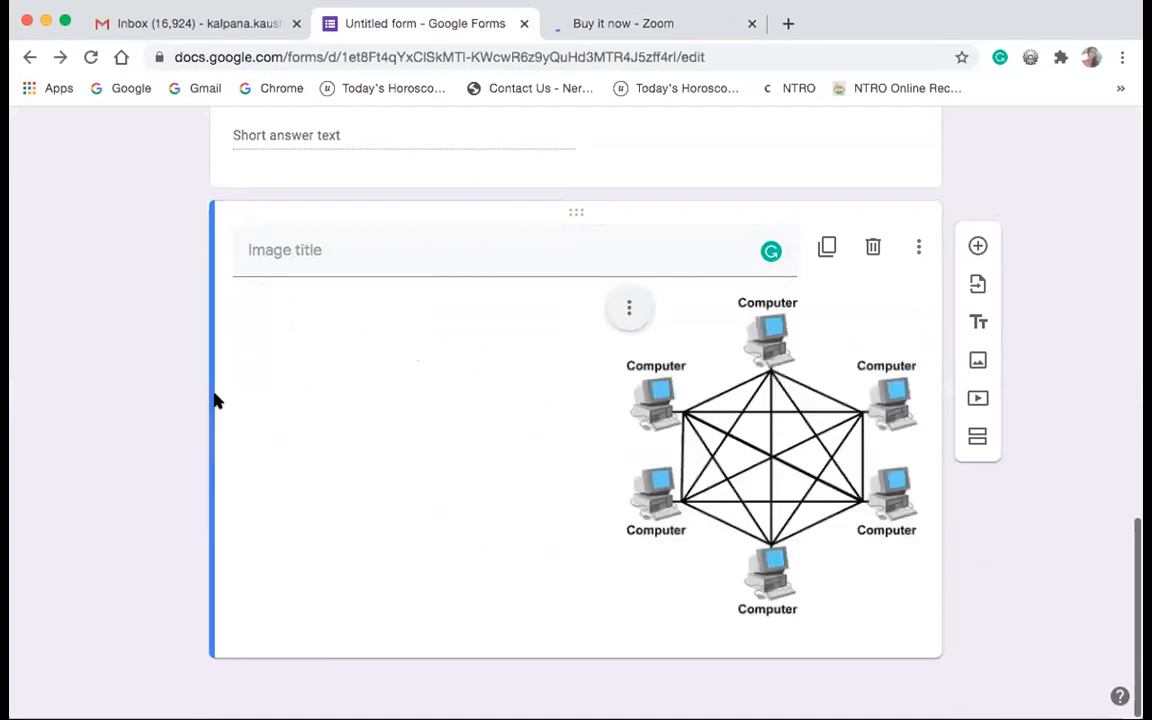
{"action": "left_click", "coordinate": [635, 308]}
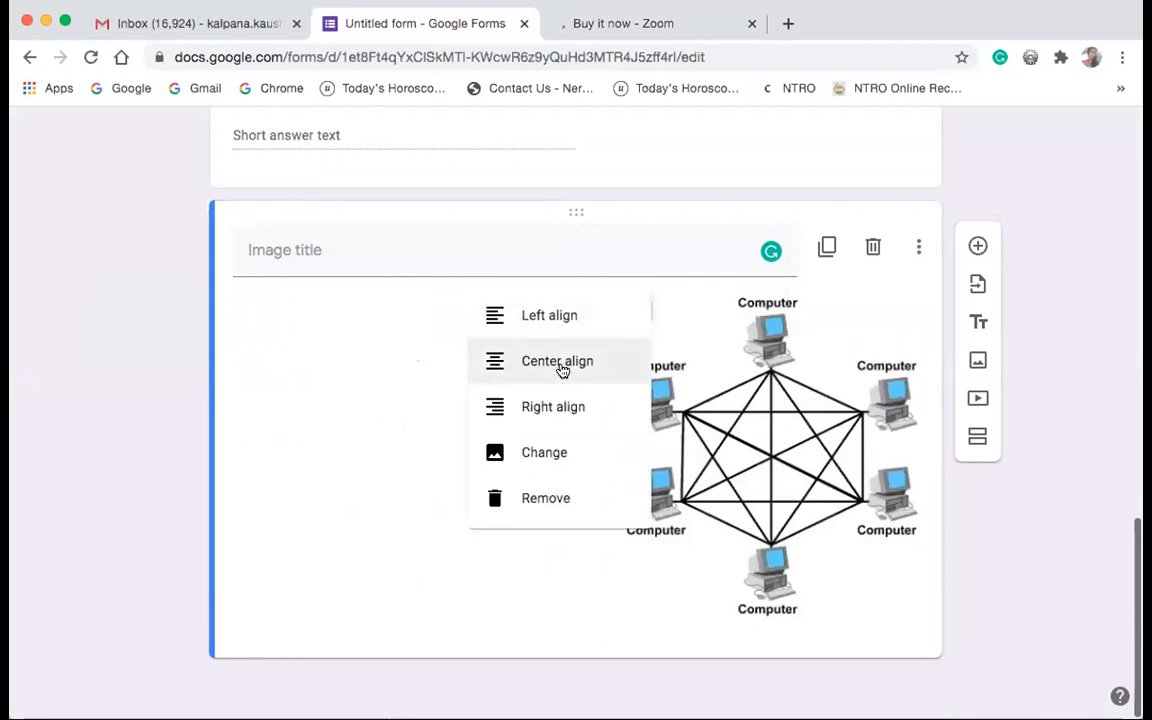
{"action": "left_click", "coordinate": [562, 370]}
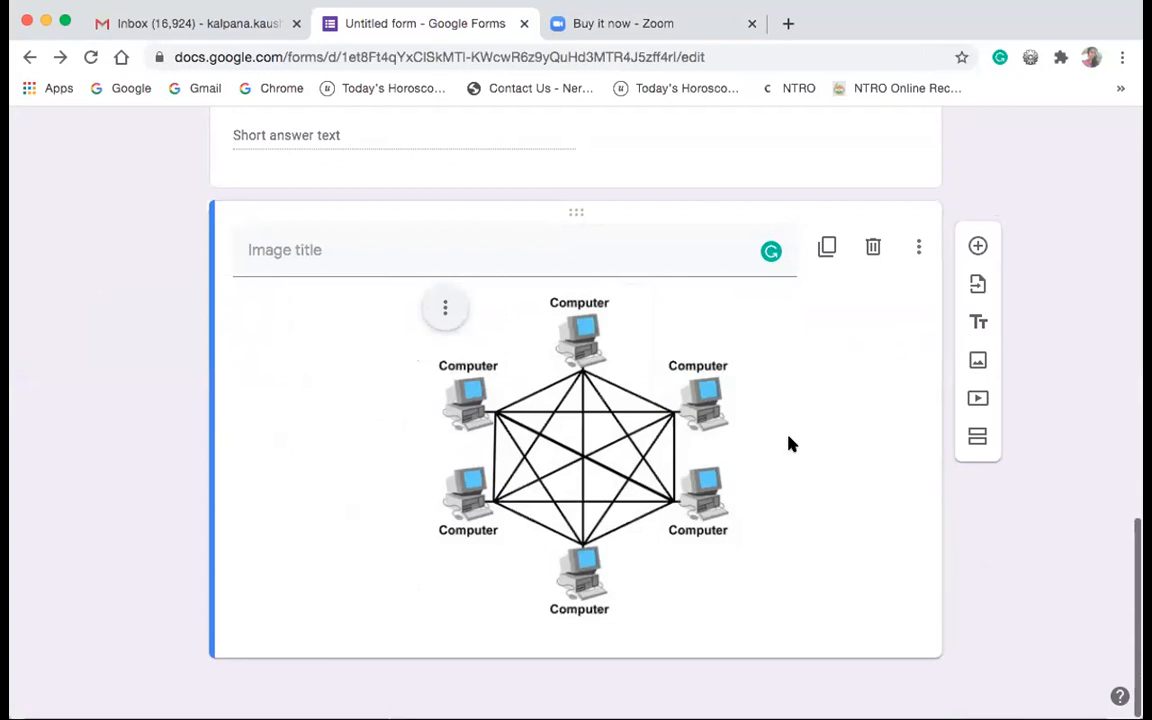
- Change the "Name the topology" question from short answer to multiple choice
{"action": "scroll", "coordinate": [731, 378], "scroll_direction": "up", "scroll_amount": 3}
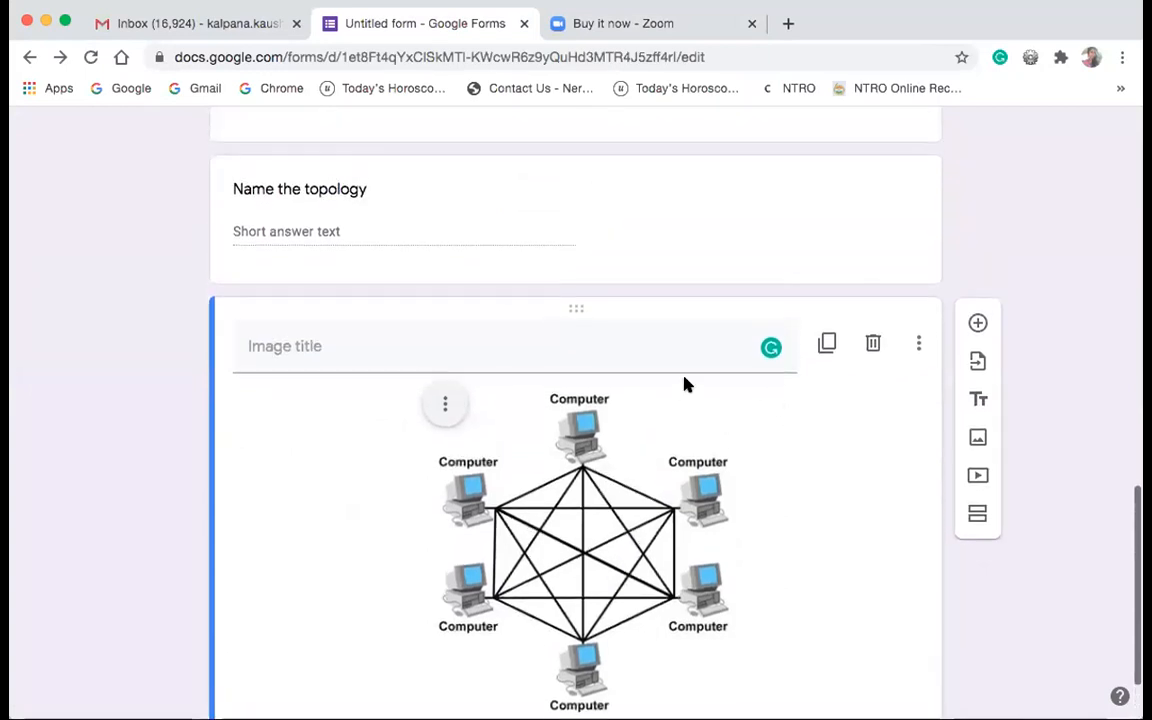
{"action": "left_click", "coordinate": [358, 223]}
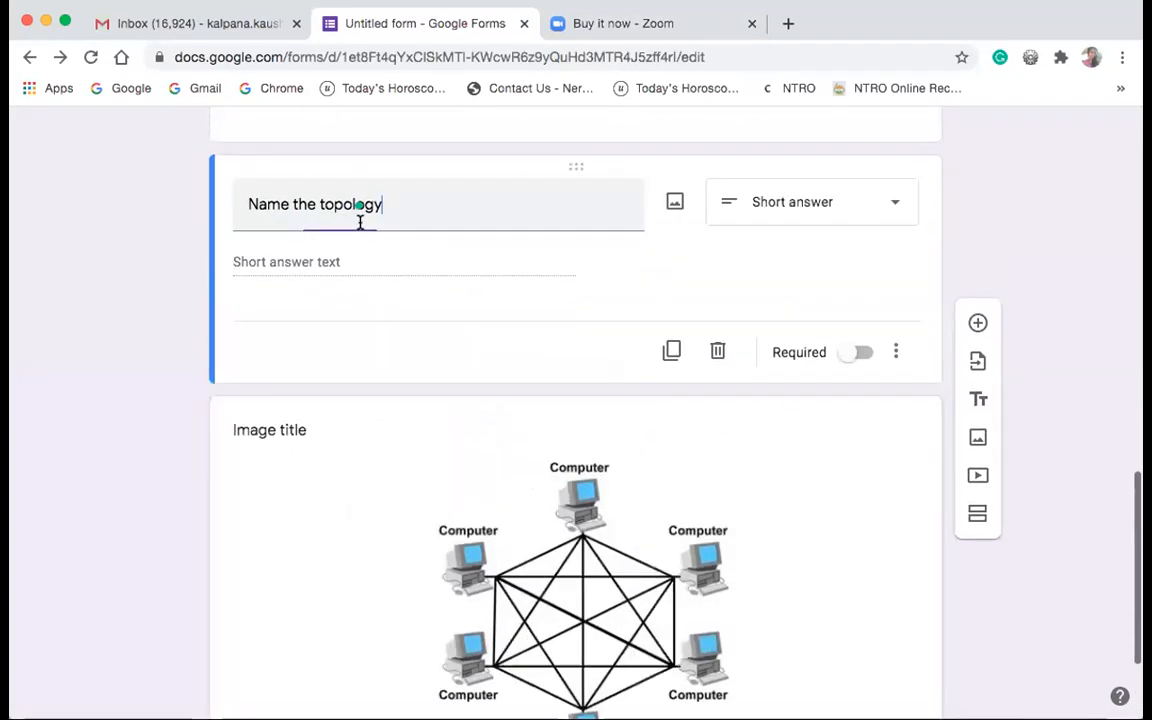
{"action": "left_click", "coordinate": [897, 208]}
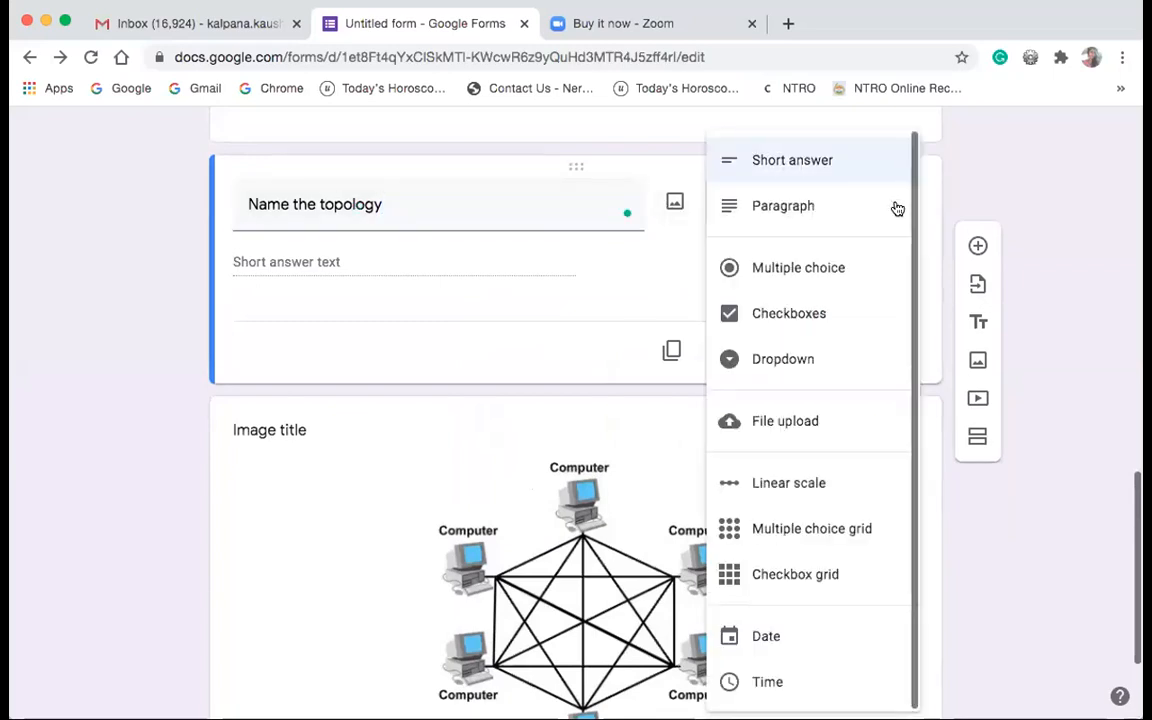
{"action": "left_click", "coordinate": [811, 268]}
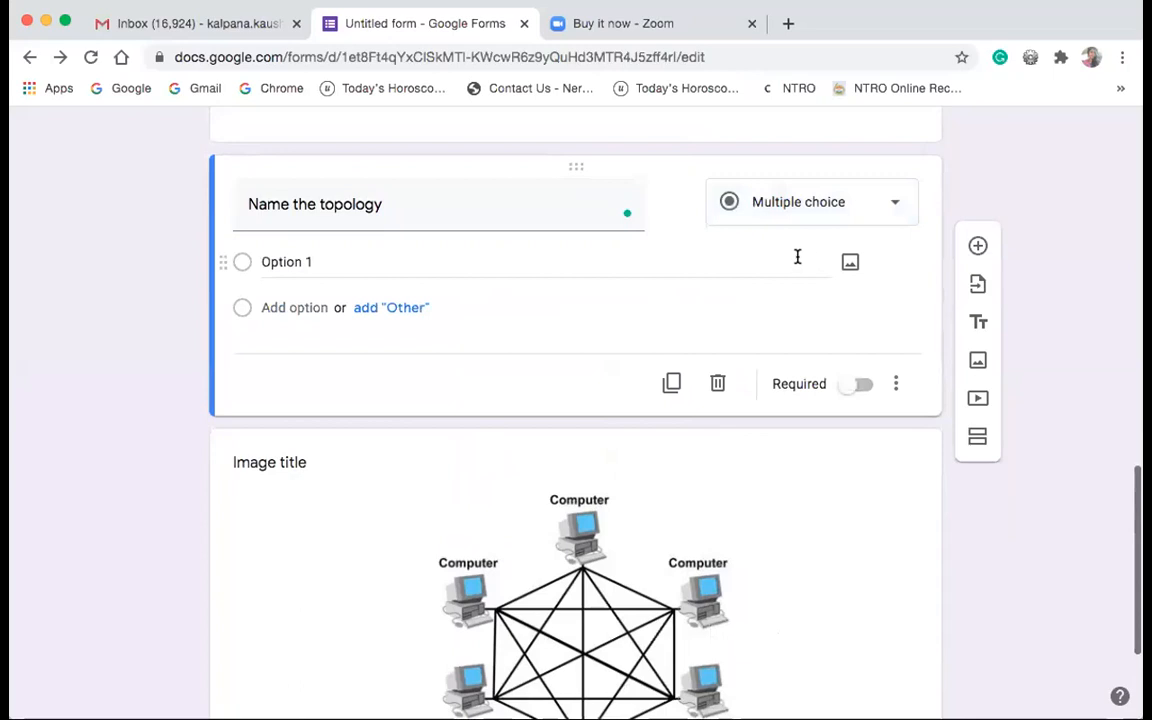
- Enter the options "Bus", "Mesh" and "Series" for the topology question and make it required
{"action": "left_click", "coordinate": [311, 262]}
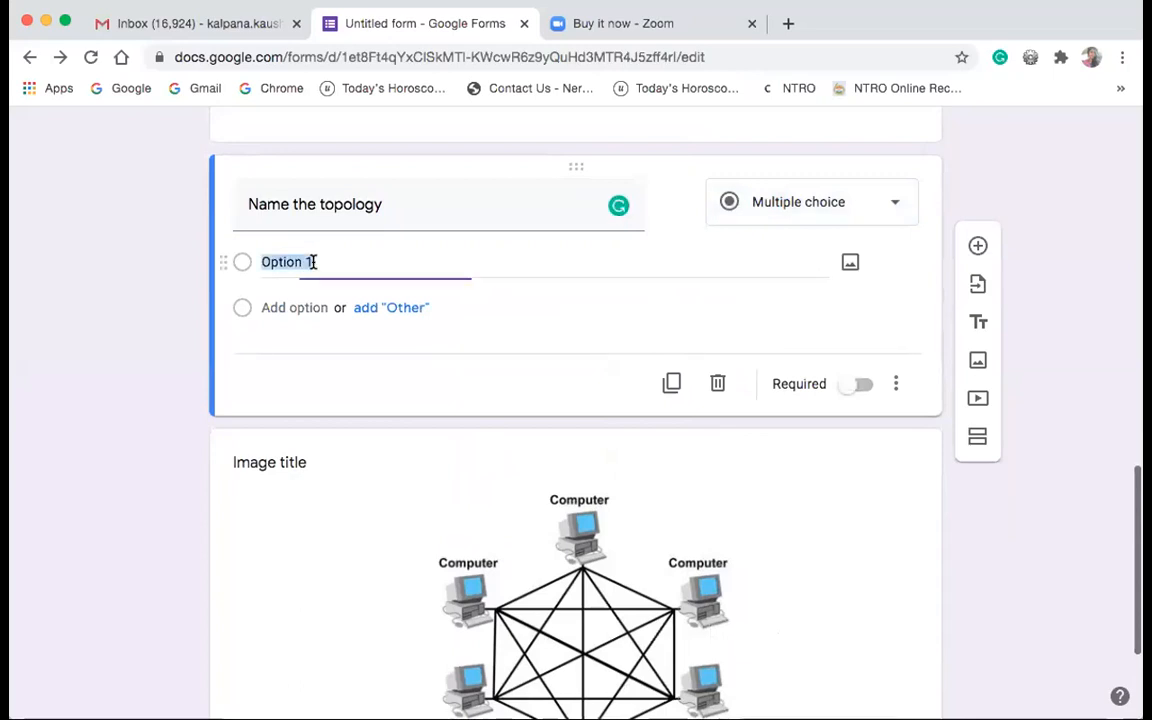
{"action": "type", "text": "Bus"}
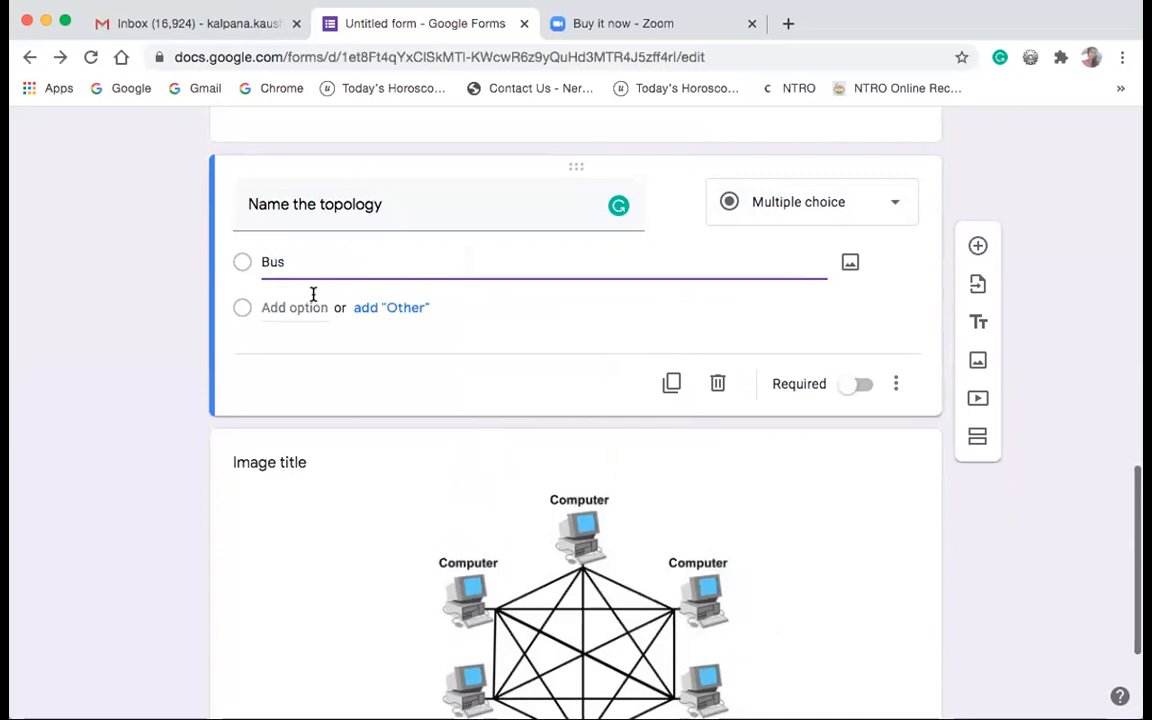
{"action": "key", "text": "Return"}
{"action": "type", "text": "Mesh"}
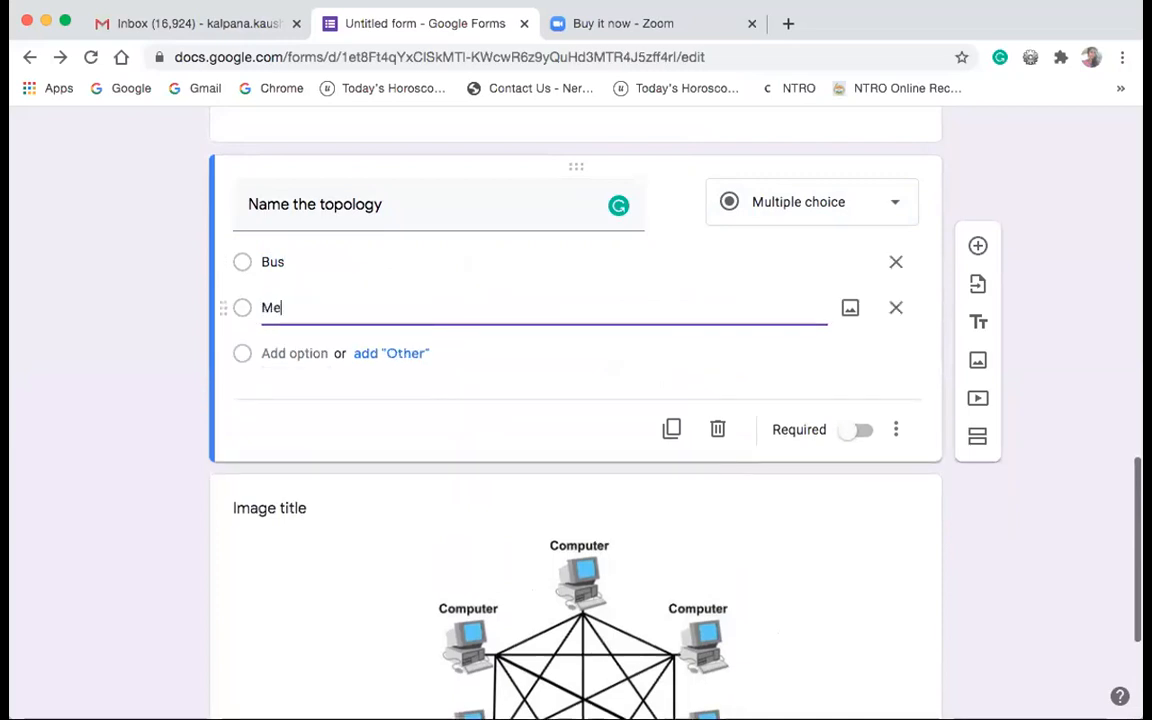
{"action": "left_click", "coordinate": [324, 354]}
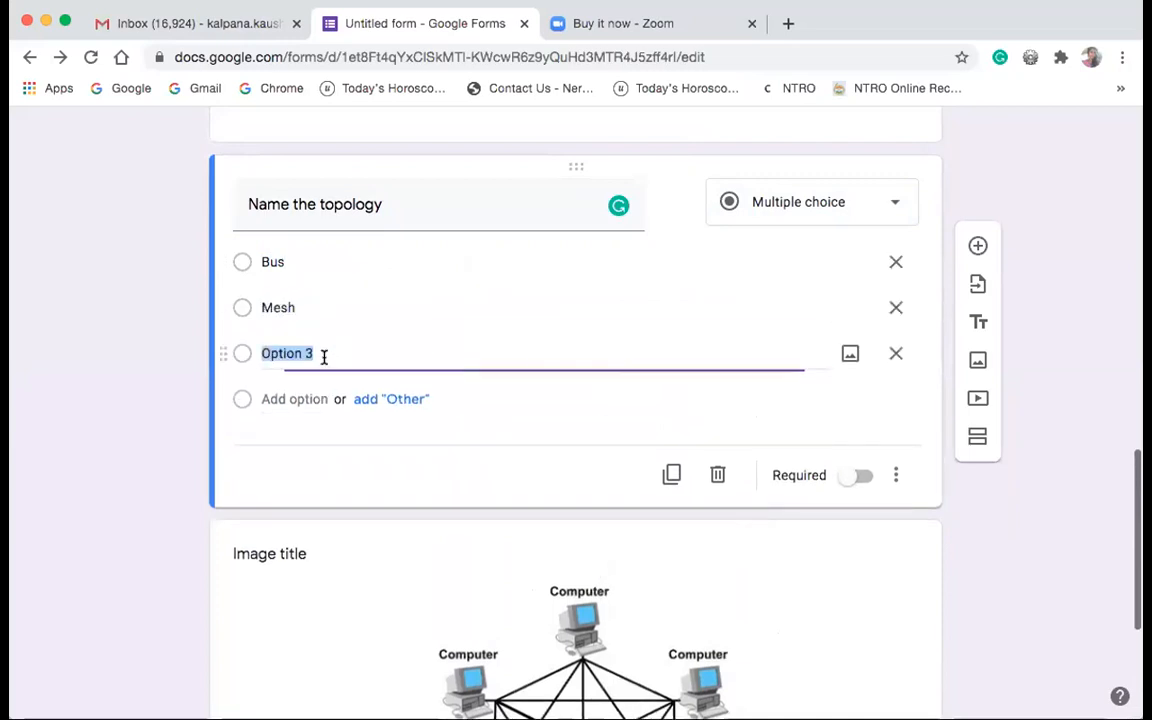
{"action": "type", "text": "Seies"}
{"action": "key", "text": "BackSpace"}
{"action": "key", "text": "BackSpace"}
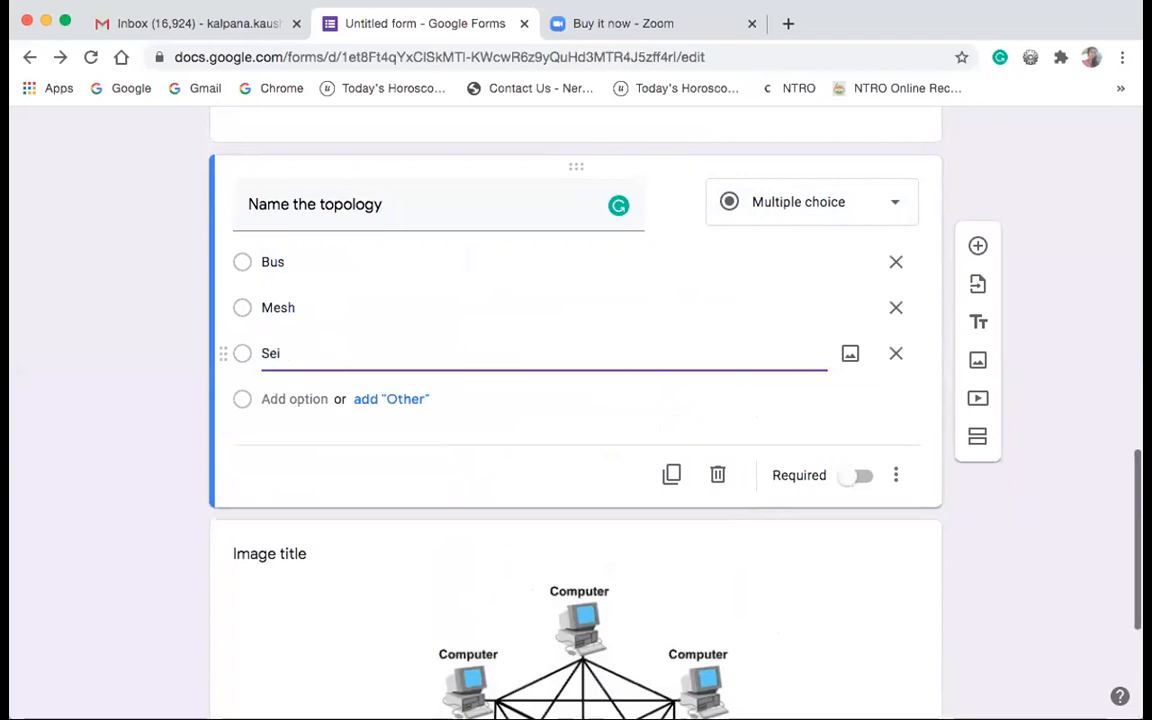
{"action": "key", "text": "BackSpace"}
{"action": "type", "text": "ries"}
{"action": "key", "text": "BackSpace"}
{"action": "key", "text": "BackSpace"}
{"action": "key", "text": "BackSpace"}
{"action": "type", "text": "eries"}
{"action": "scroll", "coordinate": [453, 386], "scroll_direction": "down", "scroll_amount": 5}
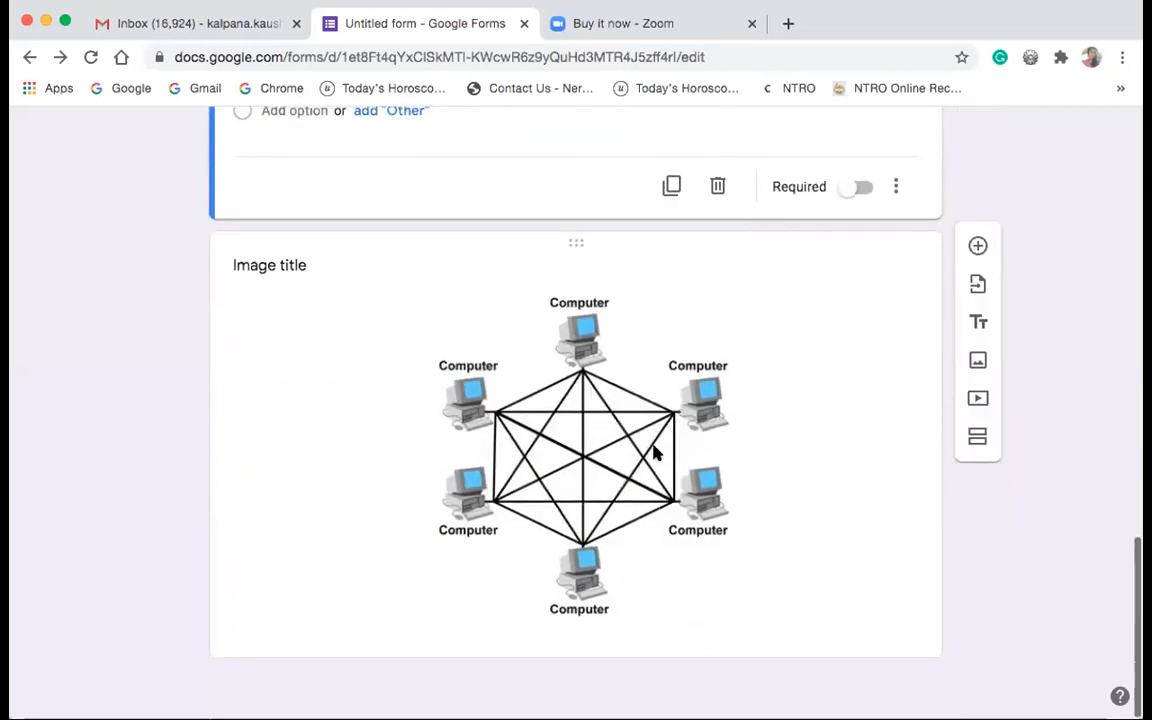
{"action": "left_click", "coordinate": [860, 188]}
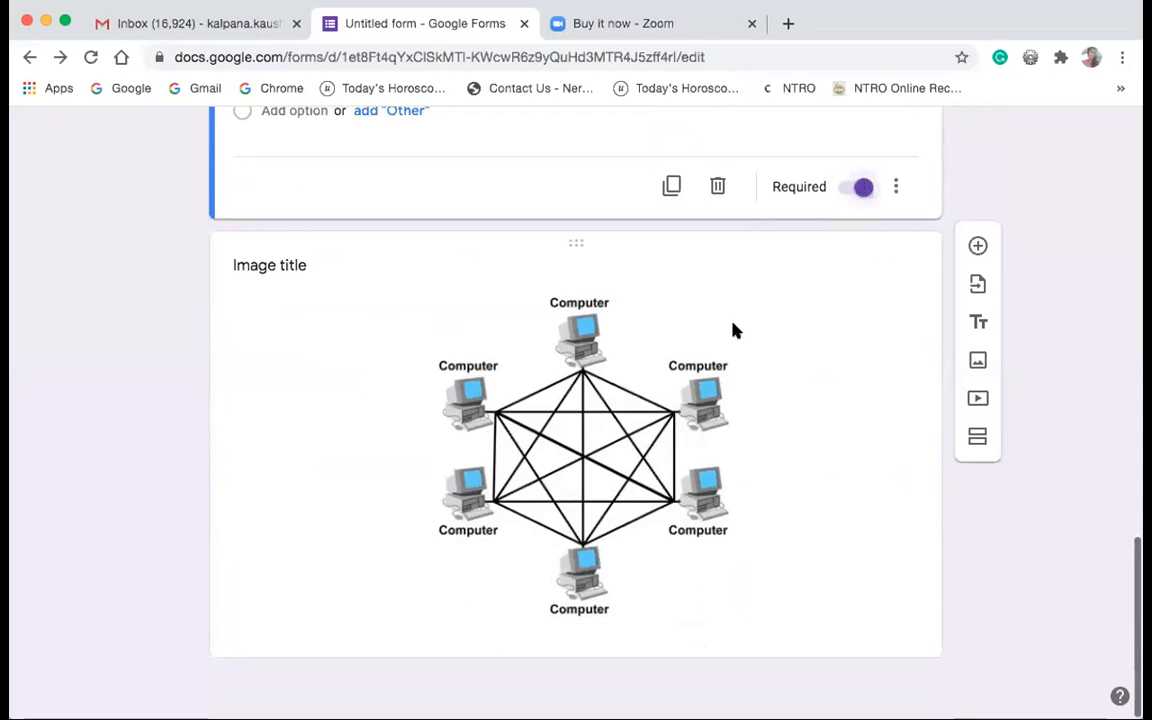
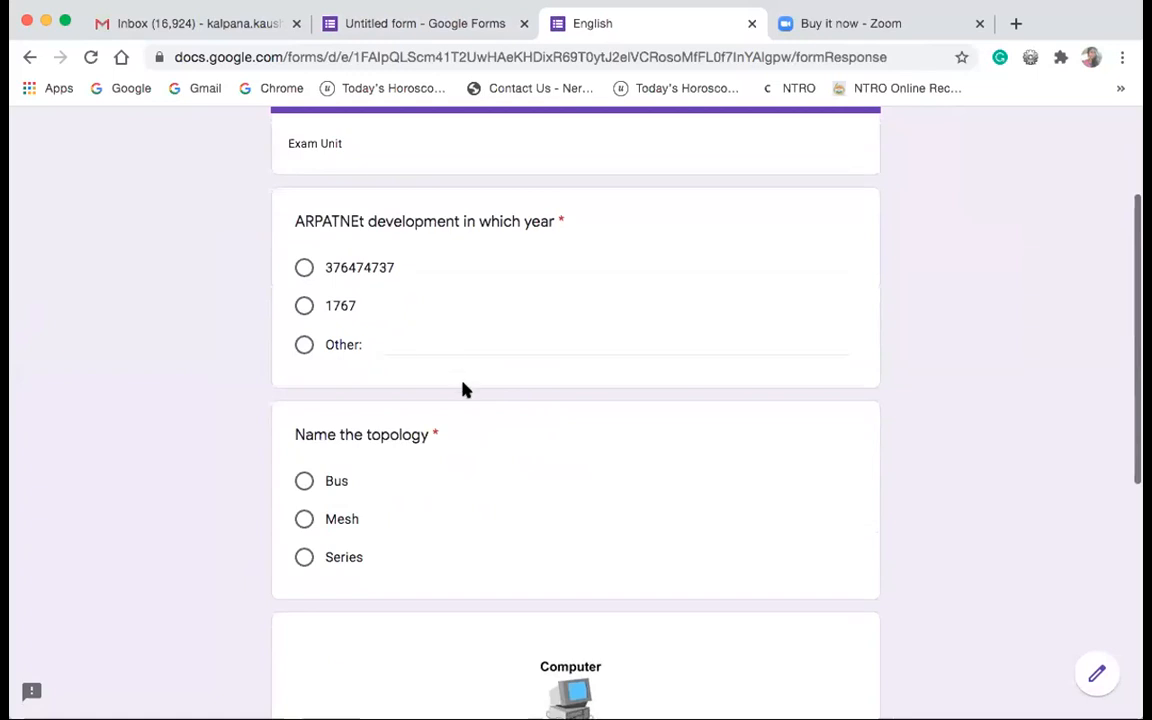
- Answer the ARPATNEt question with 1767 and the topology question with Mesh in the live form, and submit the response
{"action": "scroll", "coordinate": [478, 419], "scroll_direction": "down", "scroll_amount": 4}
{"action": "scroll", "coordinate": [484, 455], "scroll_direction": "down", "scroll_amount": 5}
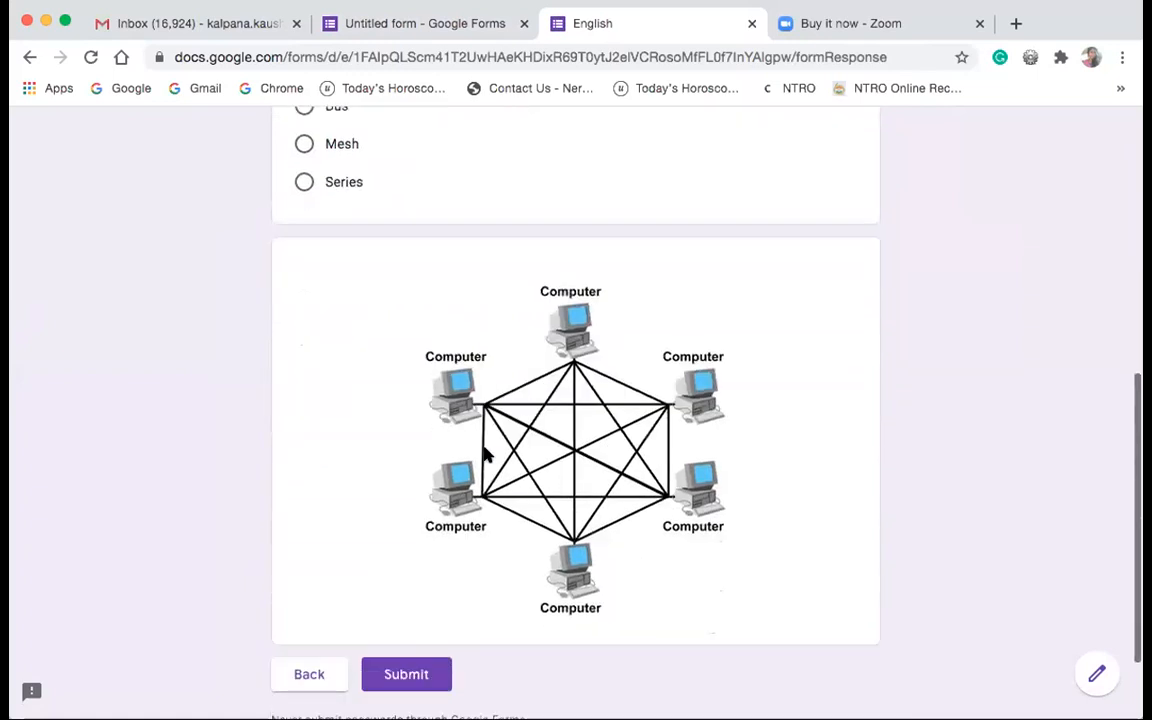
{"action": "scroll", "coordinate": [484, 455], "scroll_direction": "up", "scroll_amount": 2}
{"action": "scroll", "coordinate": [484, 455], "scroll_direction": "up", "scroll_amount": 3}
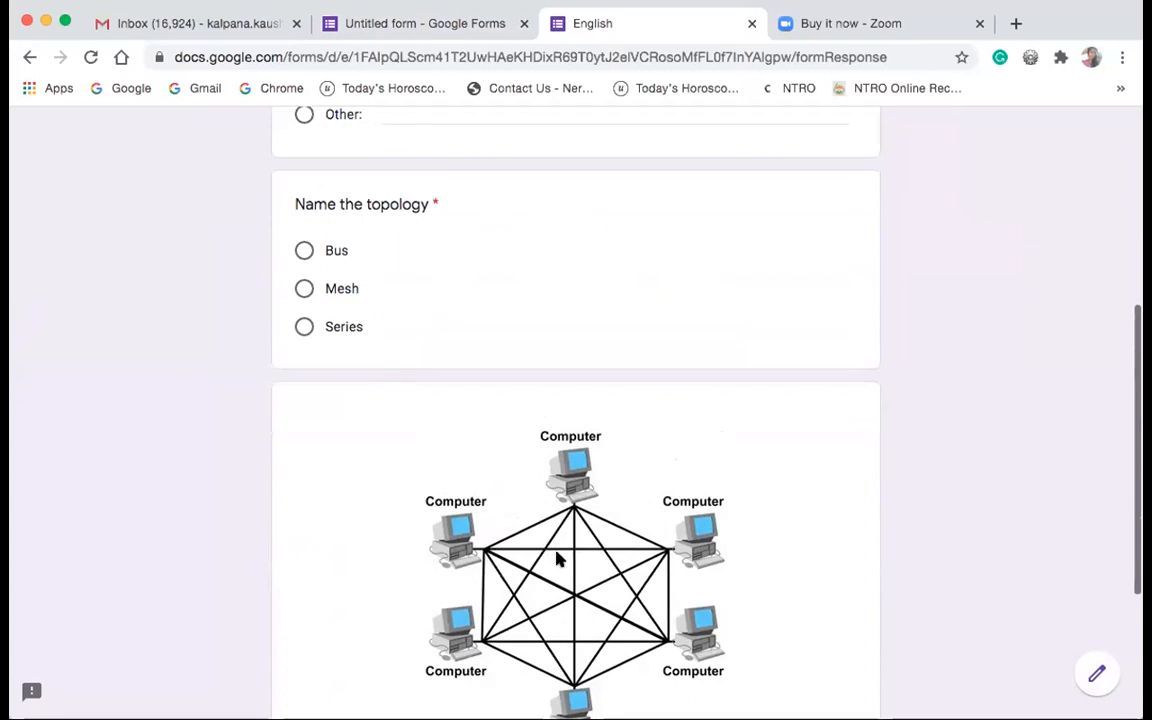
{"action": "scroll", "coordinate": [558, 558], "scroll_direction": "down", "scroll_amount": 6}
{"action": "scroll", "coordinate": [552, 543], "scroll_direction": "up", "scroll_amount": 10}
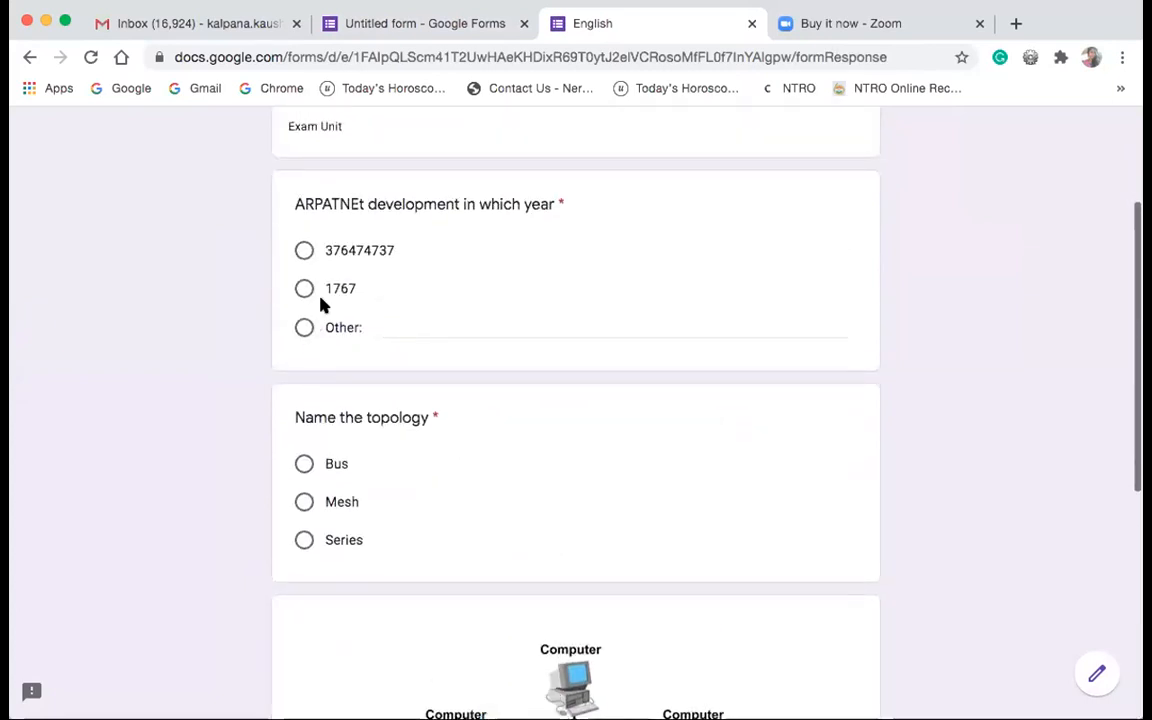
{"action": "left_click", "coordinate": [304, 290]}
{"action": "left_click", "coordinate": [304, 502]}
{"action": "scroll", "coordinate": [548, 555], "scroll_direction": "down", "scroll_amount": 5}
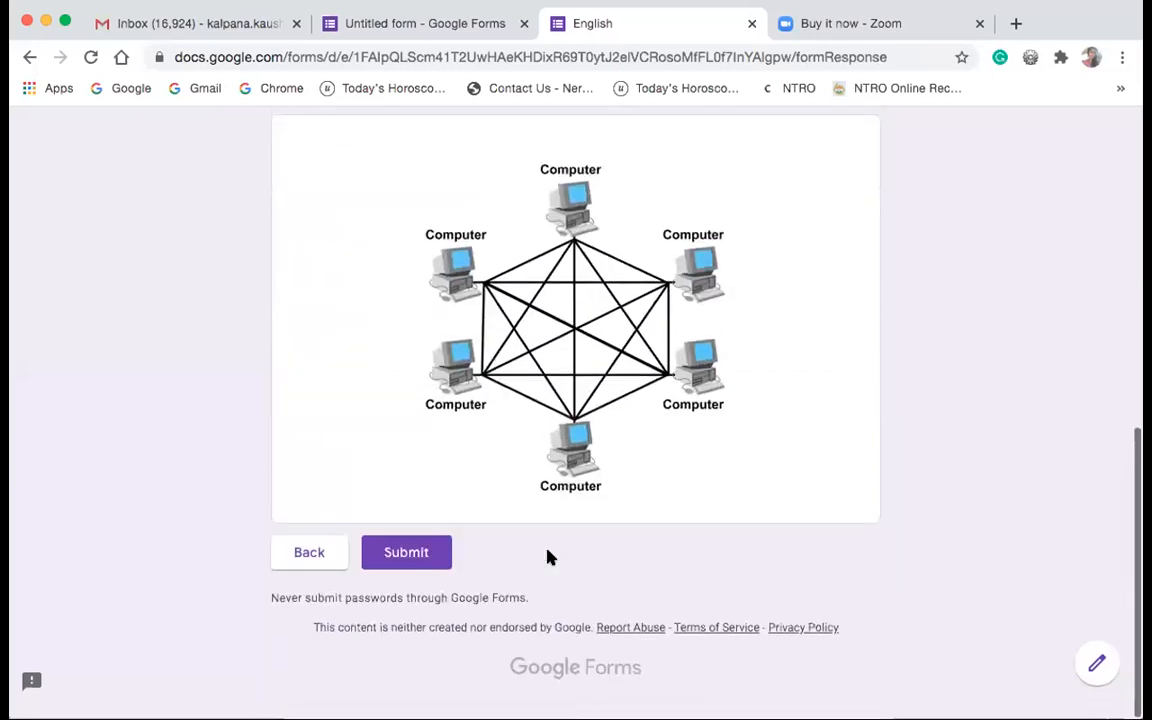
{"action": "left_click", "coordinate": [407, 564]}
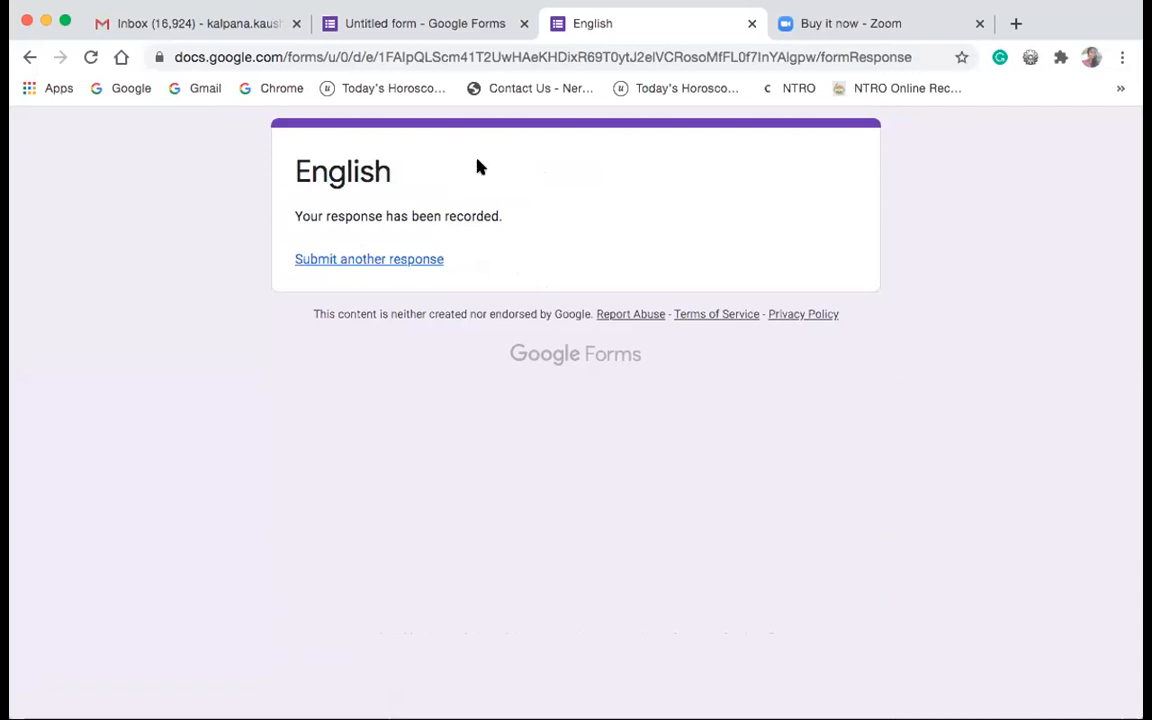
- Return to the form editor and review the questions in both sections, the network diagram and the general settings
{"action": "left_click", "coordinate": [458, 26]}
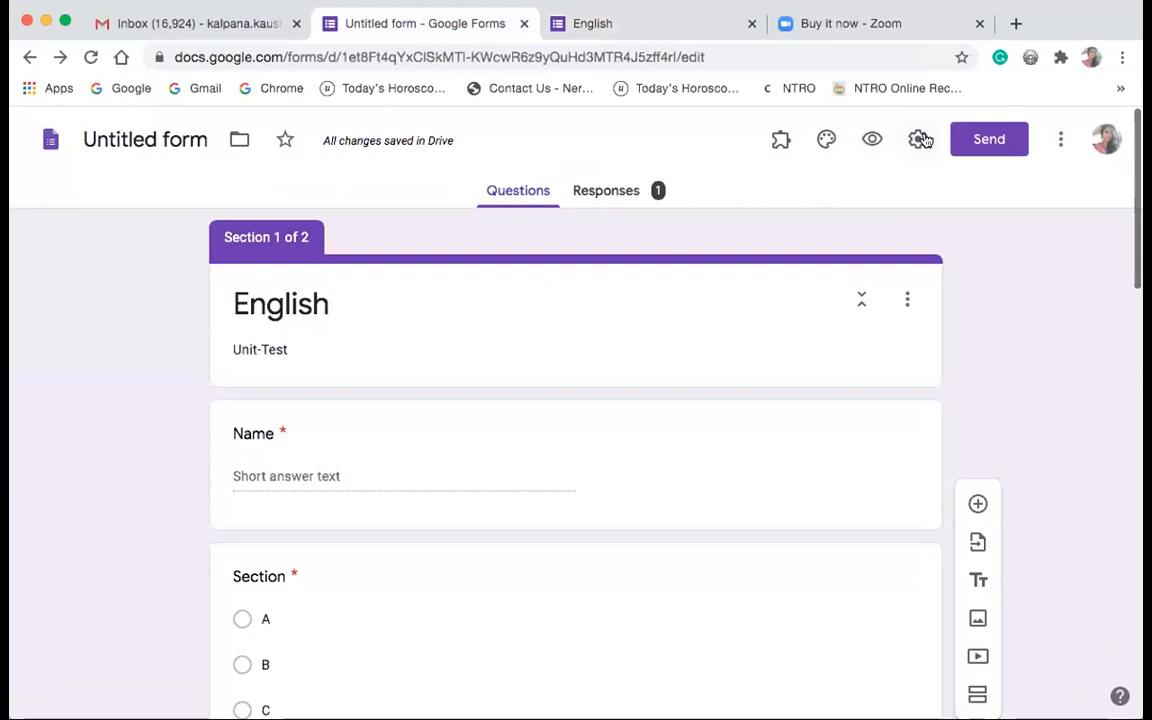
{"action": "scroll", "coordinate": [748, 386], "scroll_direction": "down", "scroll_amount": 15}
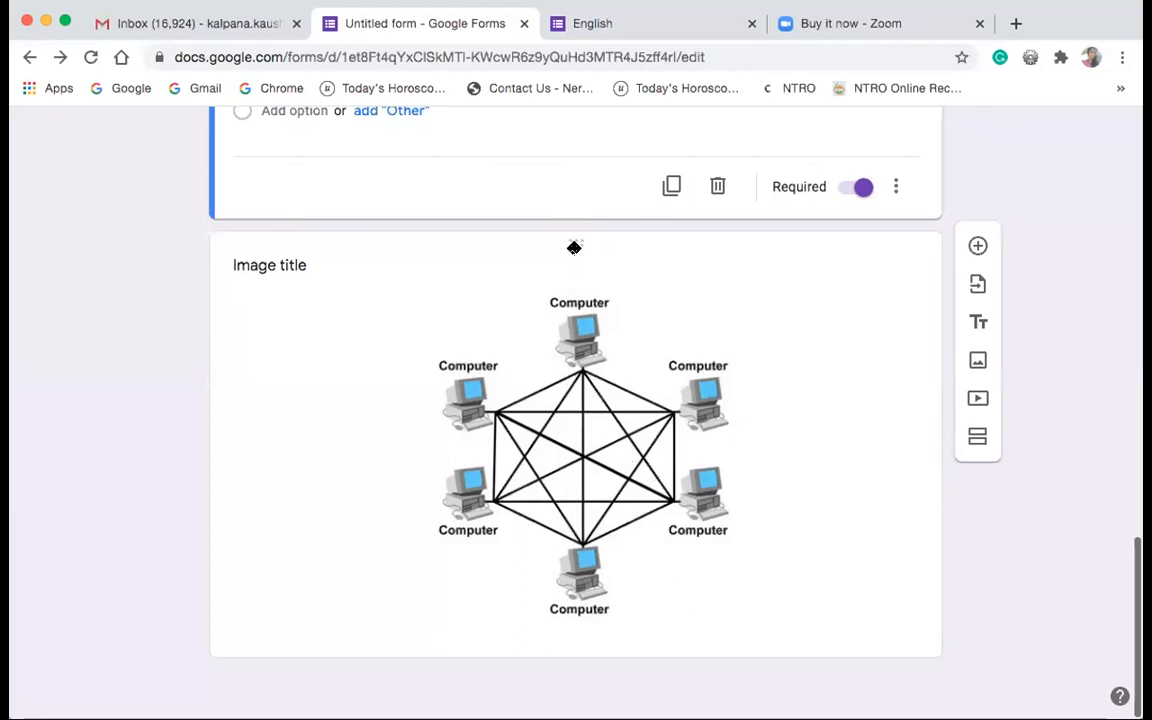
{"action": "scroll", "coordinate": [656, 301], "scroll_direction": "up", "scroll_amount": 3}
{"action": "scroll", "coordinate": [656, 301], "scroll_direction": "up", "scroll_amount": 6}
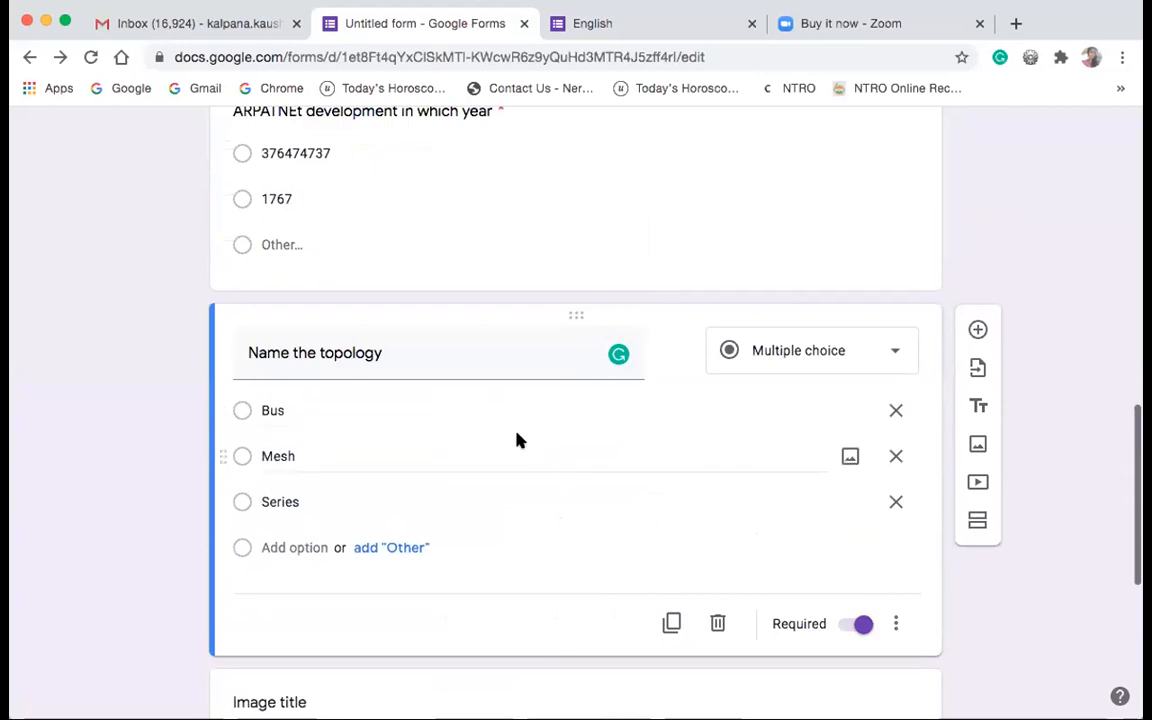
{"action": "scroll", "coordinate": [517, 440], "scroll_direction": "up", "scroll_amount": 20}
{"action": "scroll", "coordinate": [517, 458], "scroll_direction": "down", "scroll_amount": 20}
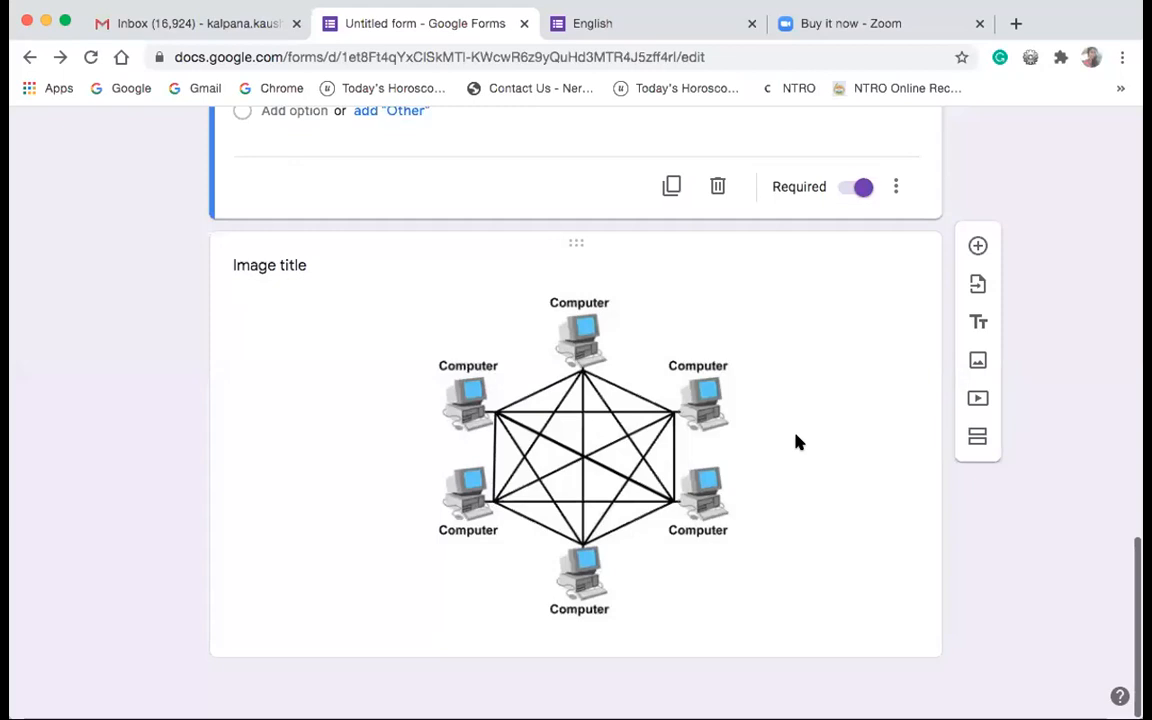
{"action": "scroll", "coordinate": [828, 391], "scroll_direction": "up", "scroll_amount": 3}
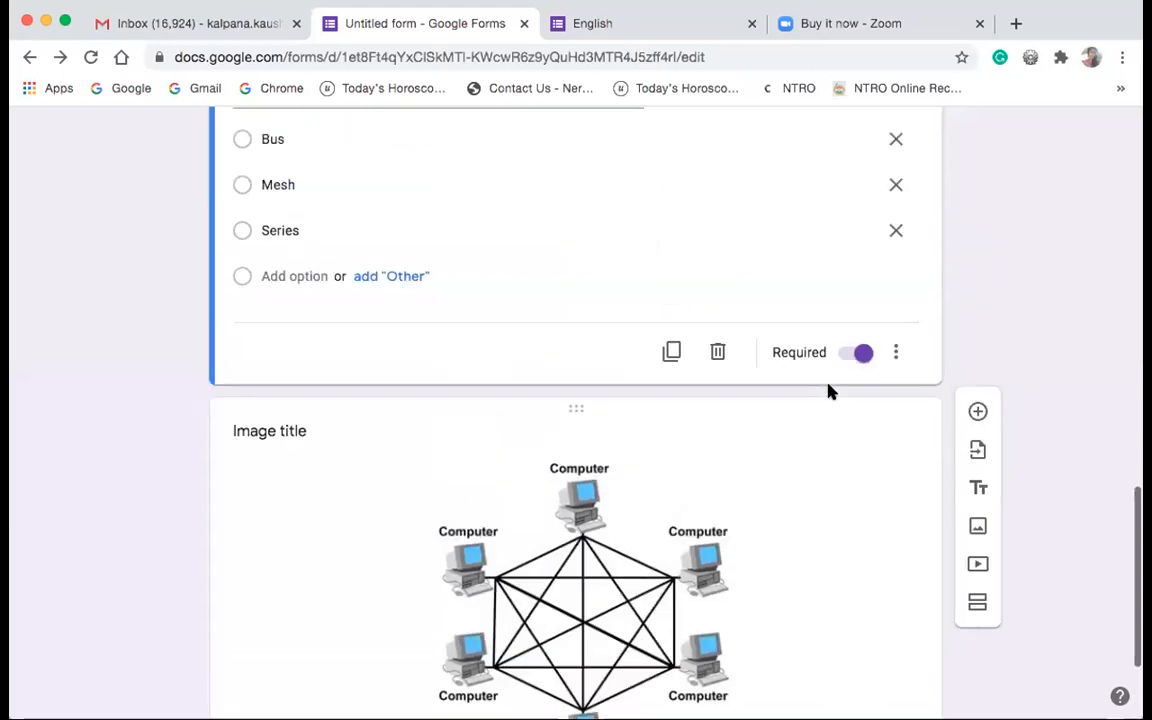
{"action": "scroll", "coordinate": [826, 395], "scroll_direction": "up", "scroll_amount": 1}
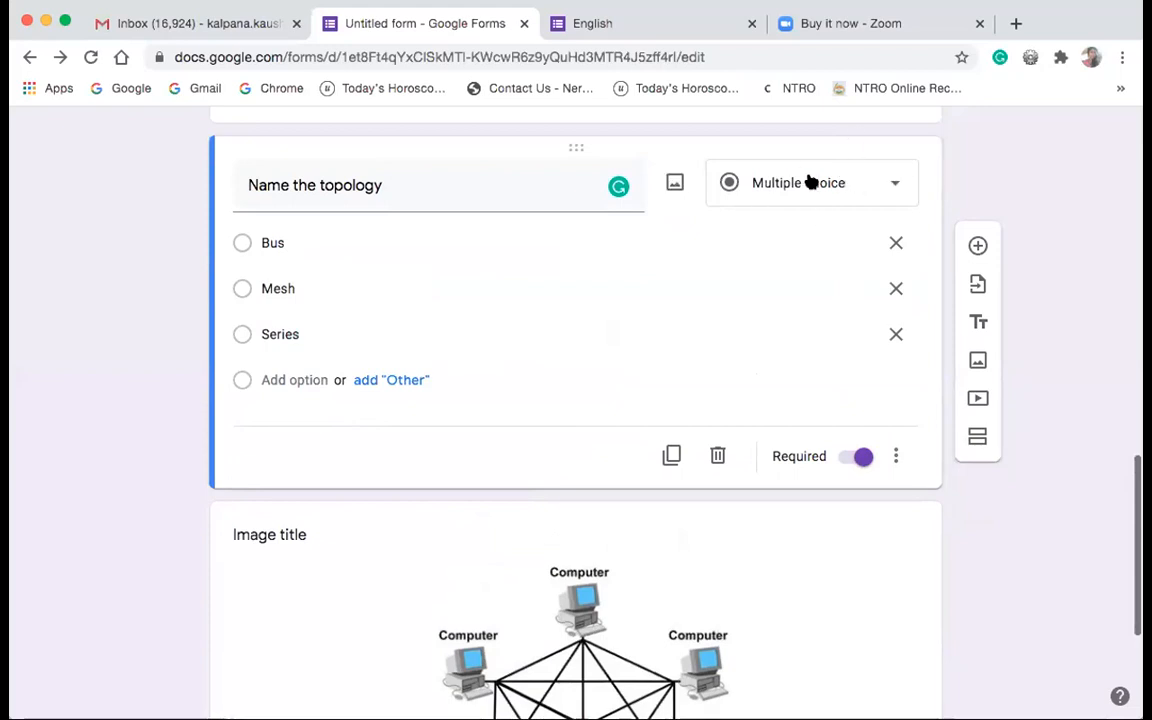
{"action": "scroll", "coordinate": [787, 390], "scroll_direction": "down", "scroll_amount": 5}
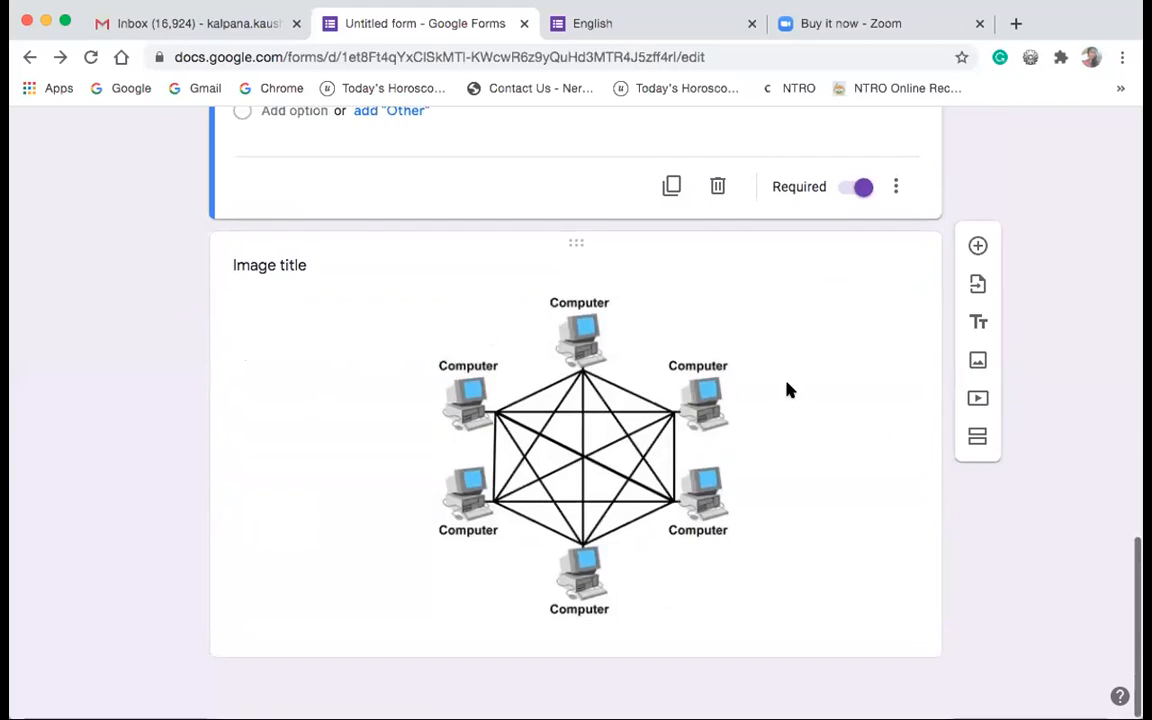
{"action": "scroll", "coordinate": [856, 340], "scroll_direction": "up", "scroll_amount": 10}
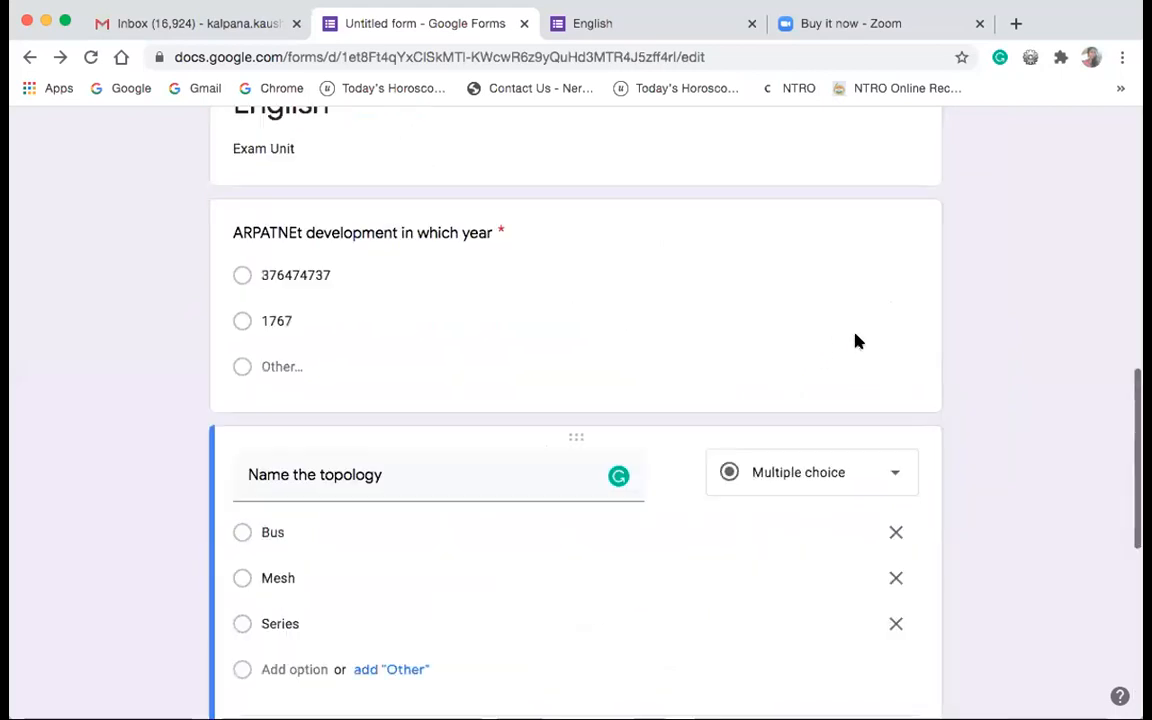
{"action": "scroll", "coordinate": [856, 341], "scroll_direction": "up", "scroll_amount": 10}
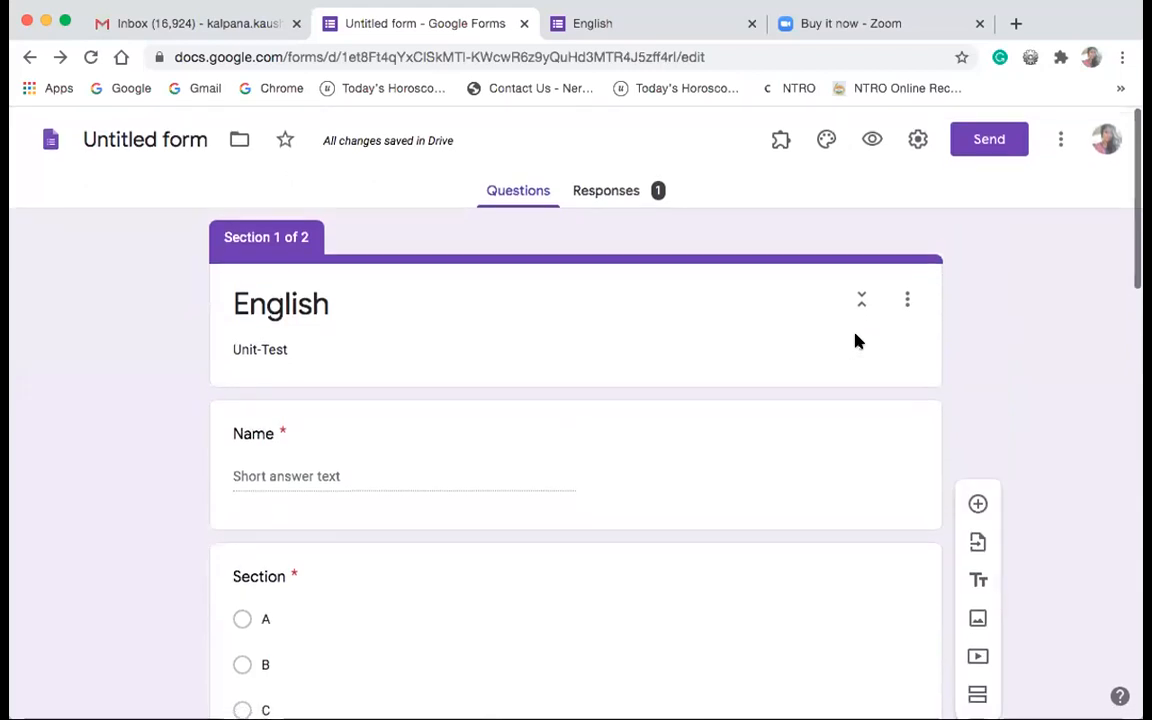
{"action": "left_click", "coordinate": [918, 141]}
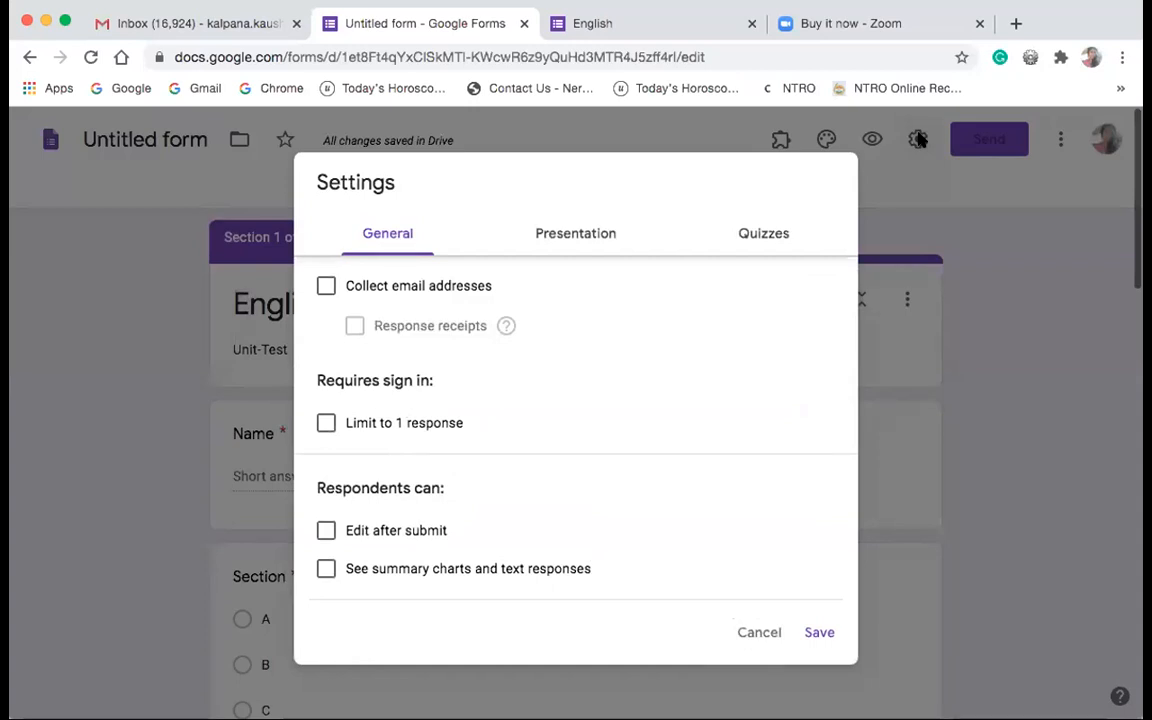
{"action": "left_click", "coordinate": [1004, 361]}
- Delete the "Name the topology" question above the network diagram
{"action": "scroll", "coordinate": [557, 492], "scroll_direction": "down", "scroll_amount": 20}
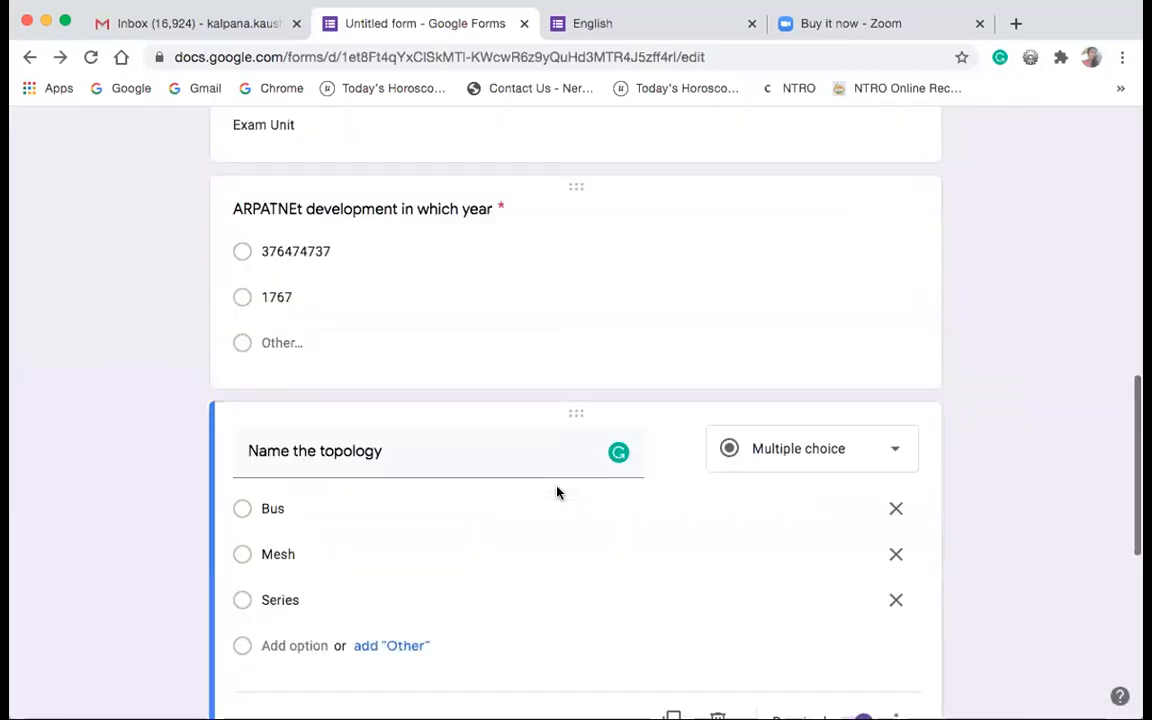
{"action": "scroll", "coordinate": [557, 492], "scroll_direction": "up", "scroll_amount": 3}
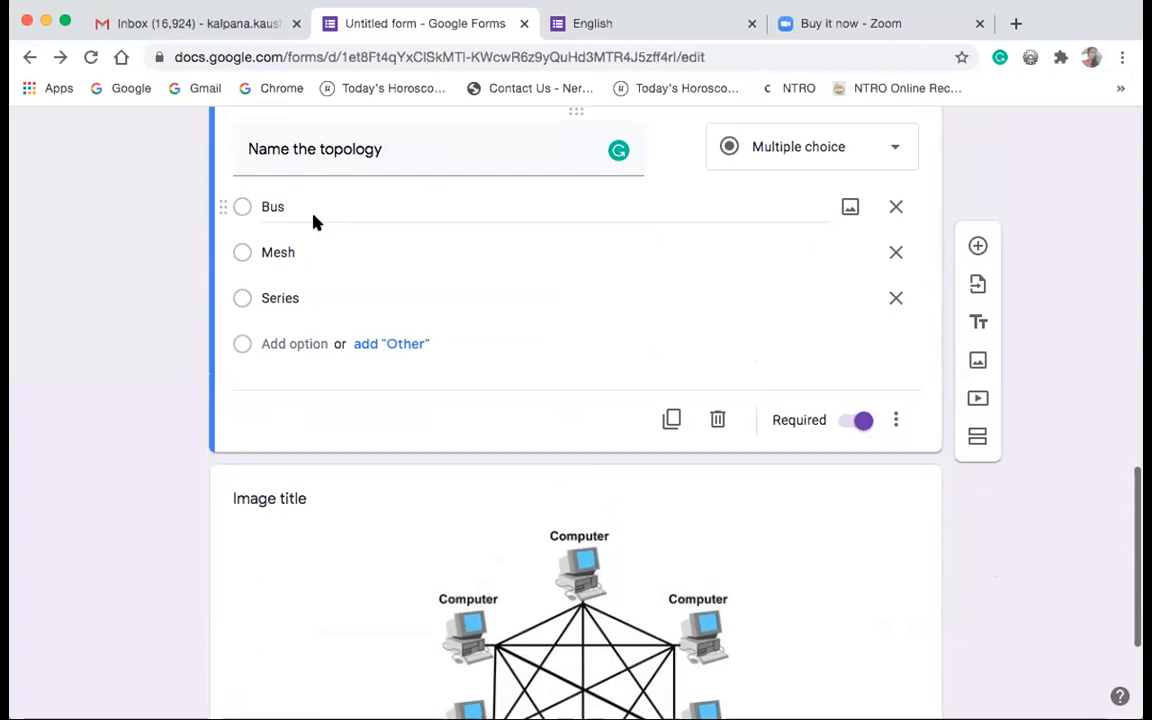
{"action": "left_click", "coordinate": [720, 420]}
{"action": "scroll", "coordinate": [607, 263], "scroll_direction": "up", "scroll_amount": 3}
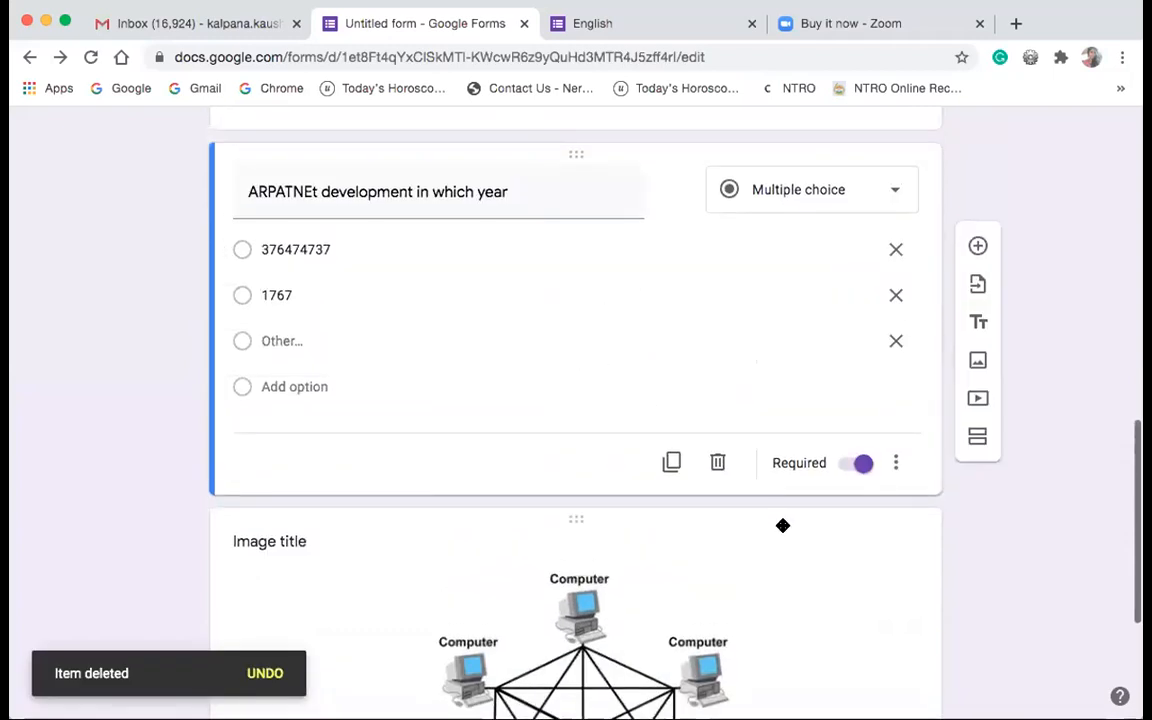
- Add a multiple-choice question titled "Name the topology" between the ARPATNEt question and the network diagram, correcting the spelling of "topology"
{"action": "left_click", "coordinate": [978, 247]}
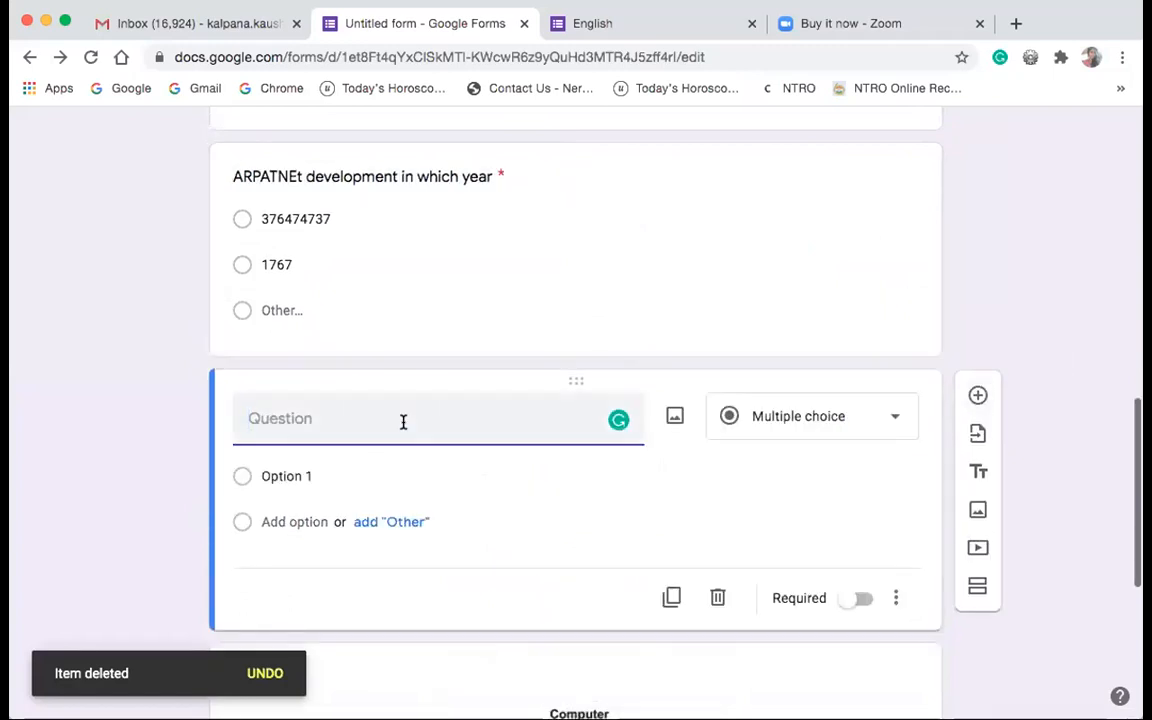
{"action": "scroll", "coordinate": [486, 456], "scroll_direction": "down", "scroll_amount": 2}
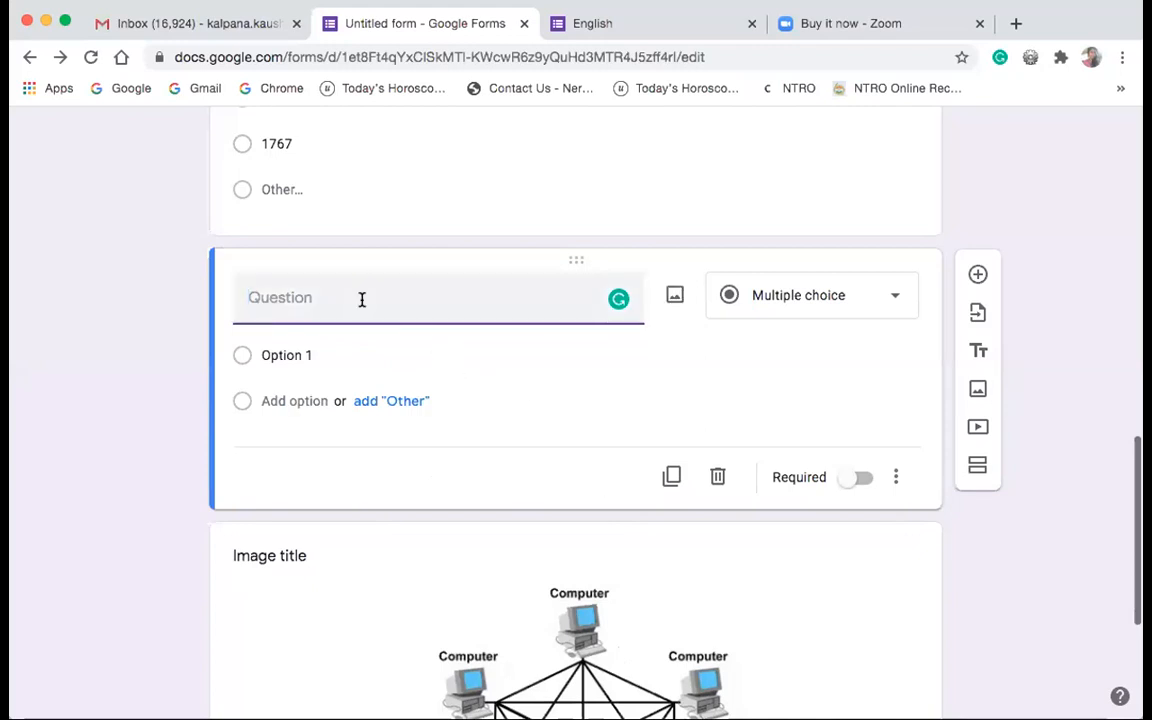
{"action": "type", "text": "Name the"}
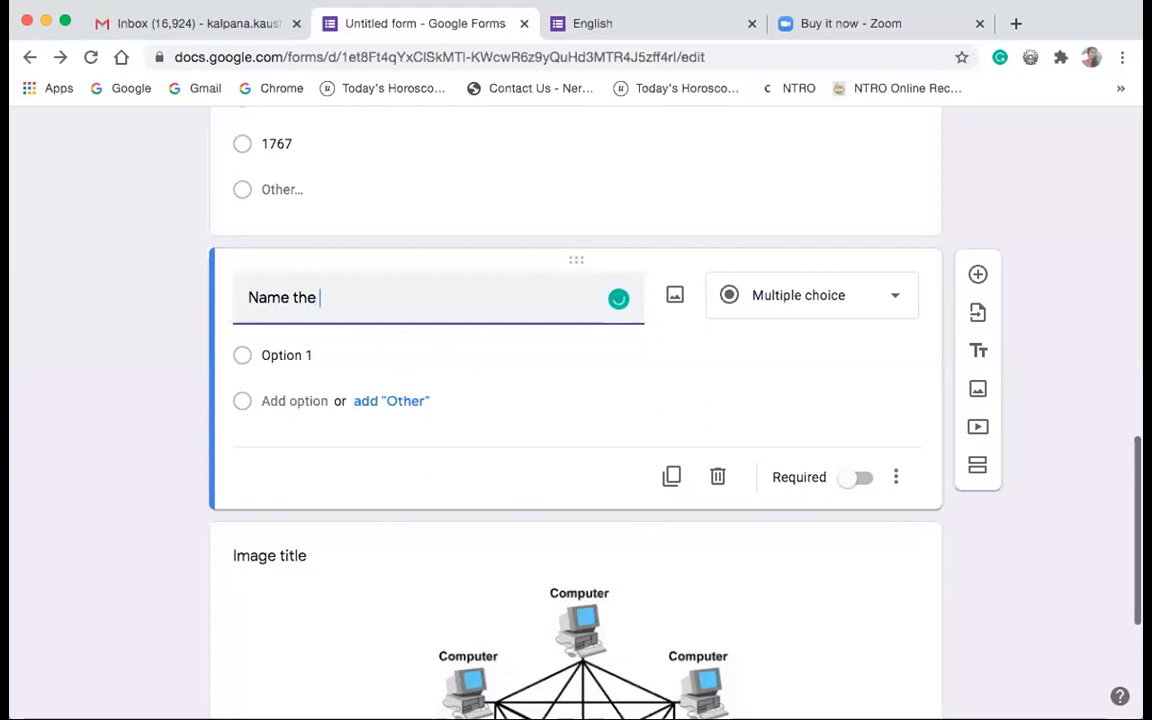
{"action": "type", "text": " toplogy"}
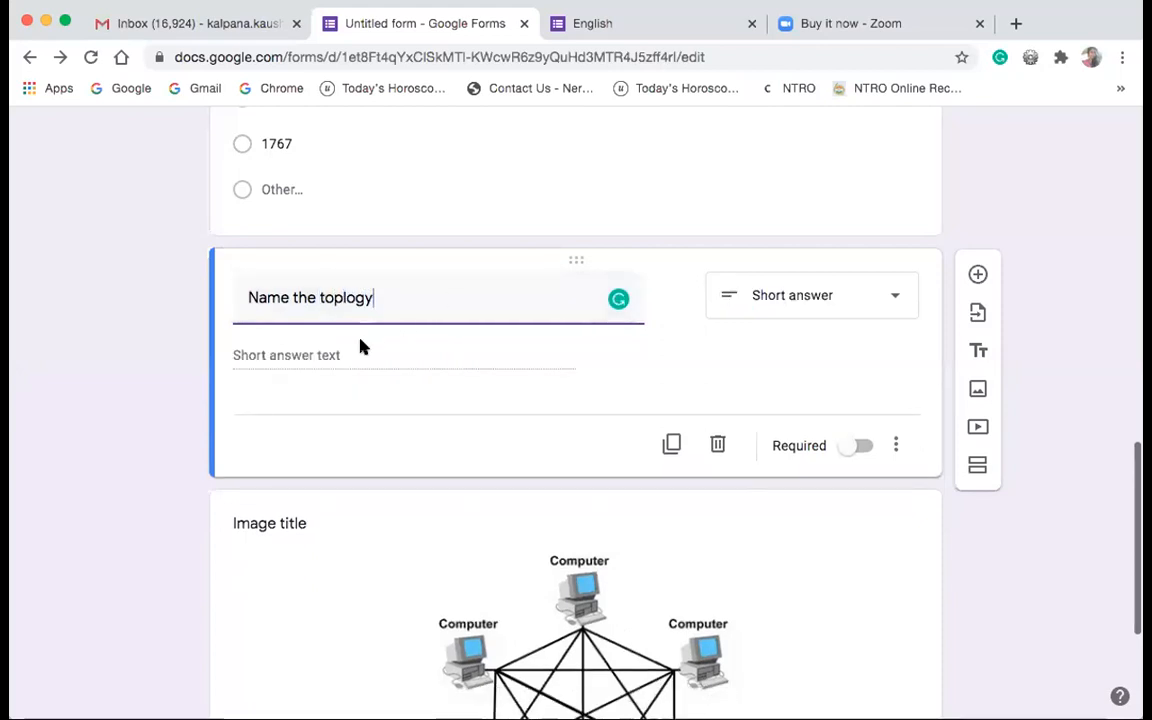
{"action": "left_click", "coordinate": [897, 302]}
{"action": "left_click", "coordinate": [819, 268]}
{"action": "mouse_move", "coordinate": [362, 298]}
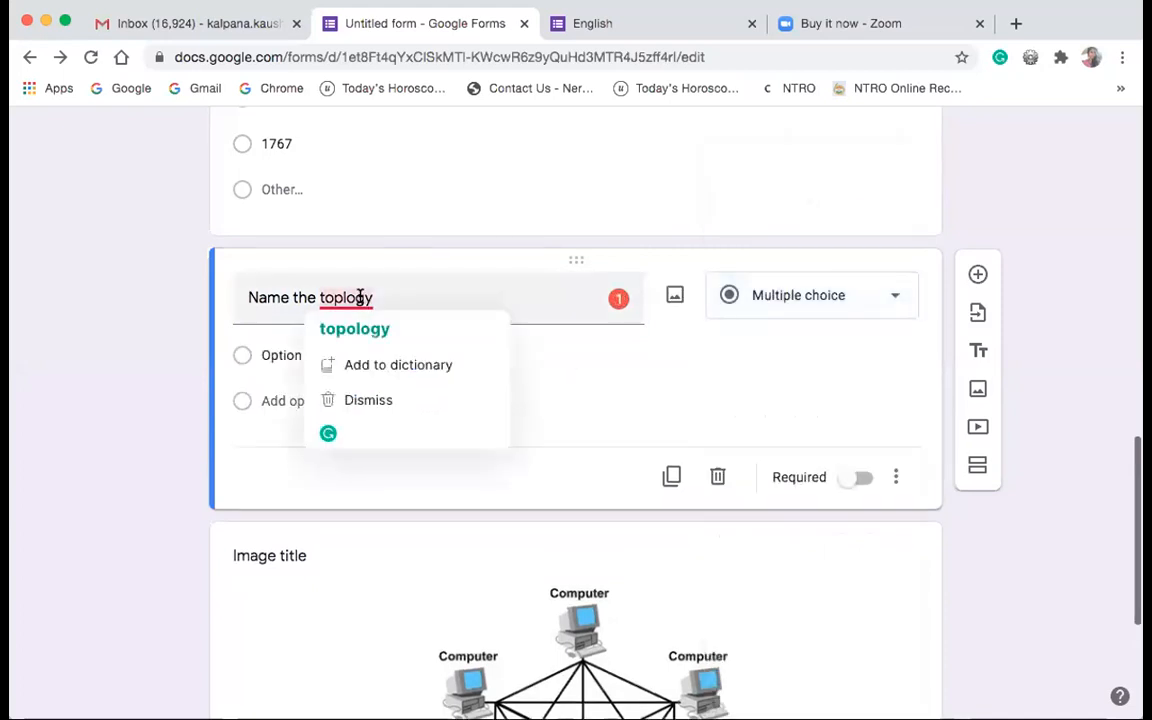
{"action": "left_click", "coordinate": [366, 328]}
- Enter the options "Mesh", "Bus", "Series" and "Tree" for the topology question and make it required
{"action": "left_click", "coordinate": [289, 353]}
{"action": "type", "text": "Mesh"}
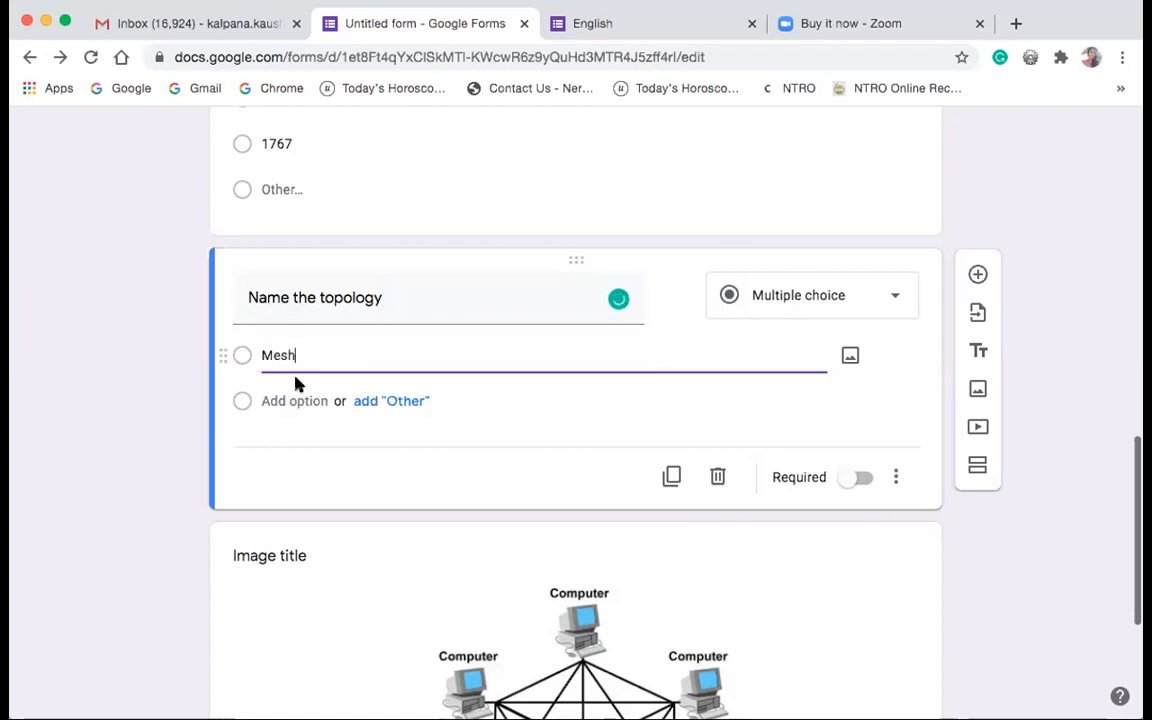
{"action": "key", "text": "Return"}
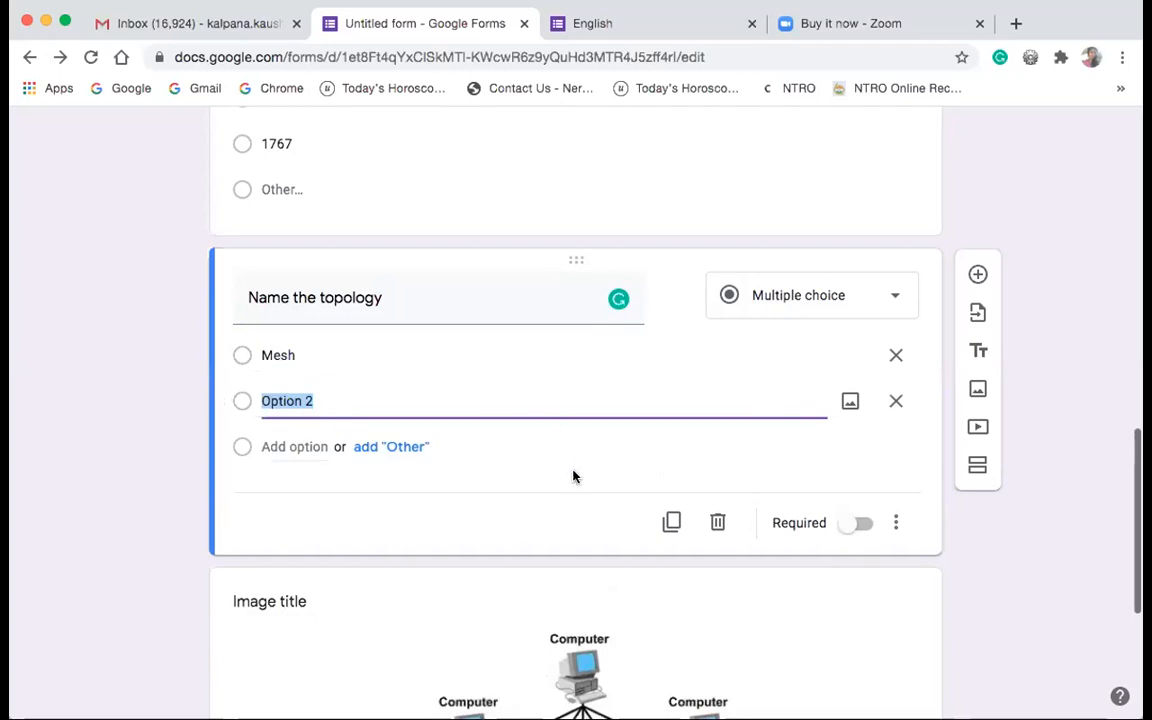
{"action": "scroll", "coordinate": [573, 476], "scroll_direction": "down", "scroll_amount": 3}
{"action": "scroll", "coordinate": [573, 476], "scroll_direction": "down", "scroll_amount": 4}
{"action": "scroll", "coordinate": [576, 476], "scroll_direction": "up", "scroll_amount": 5}
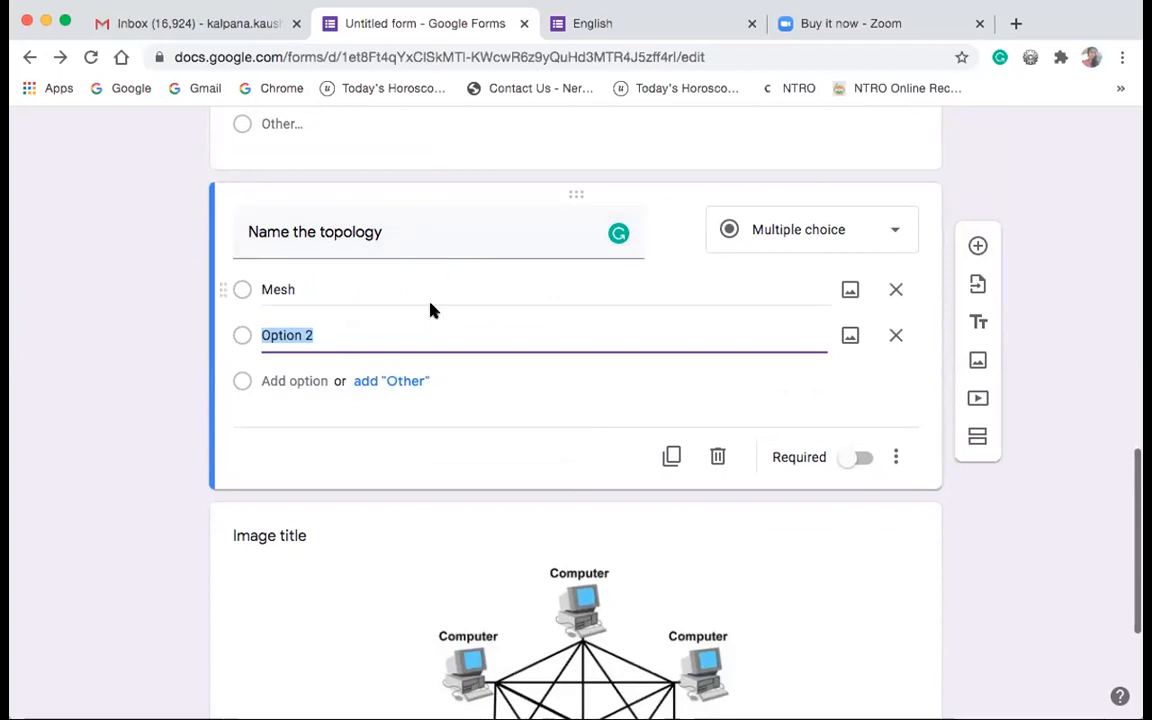
{"action": "type", "text": "Bus"}
{"action": "key", "text": "Return"}
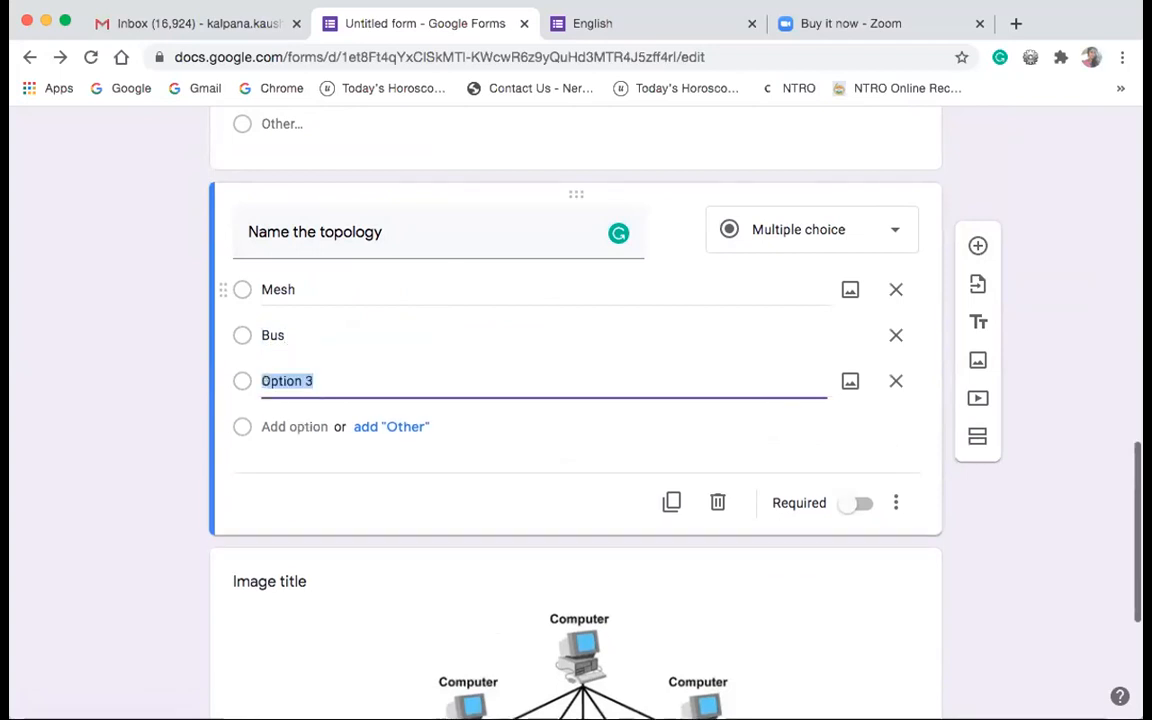
{"action": "type", "text": "Series"}
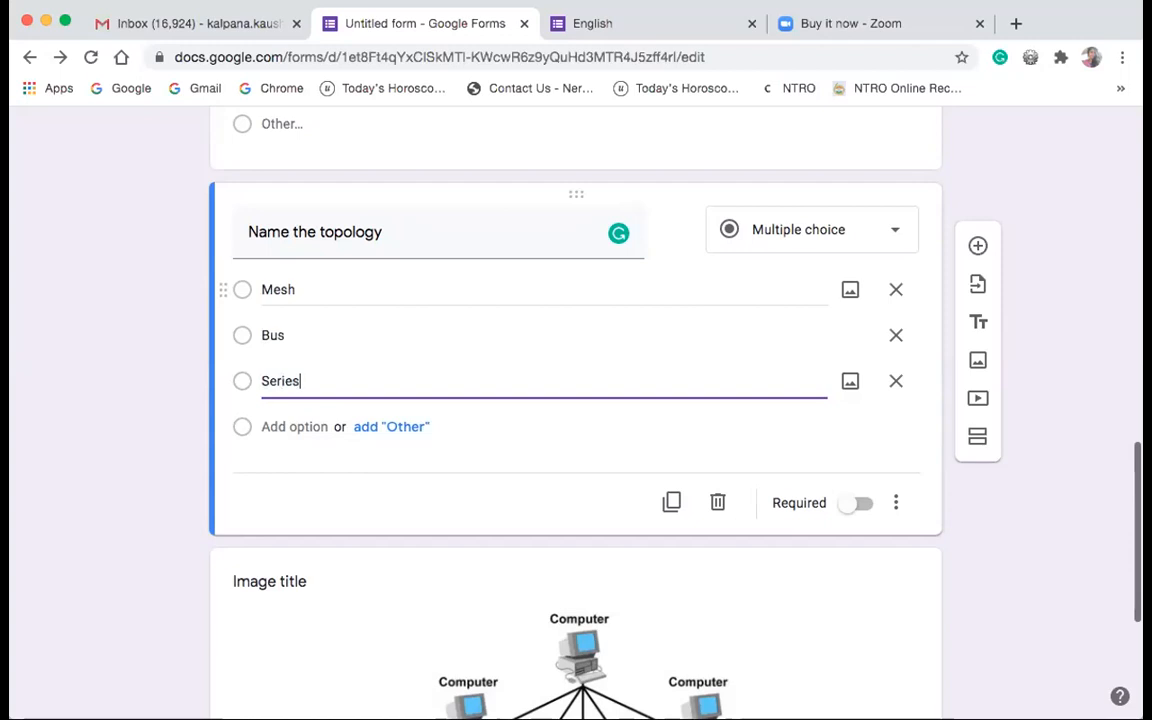
{"action": "key", "text": "Return"}
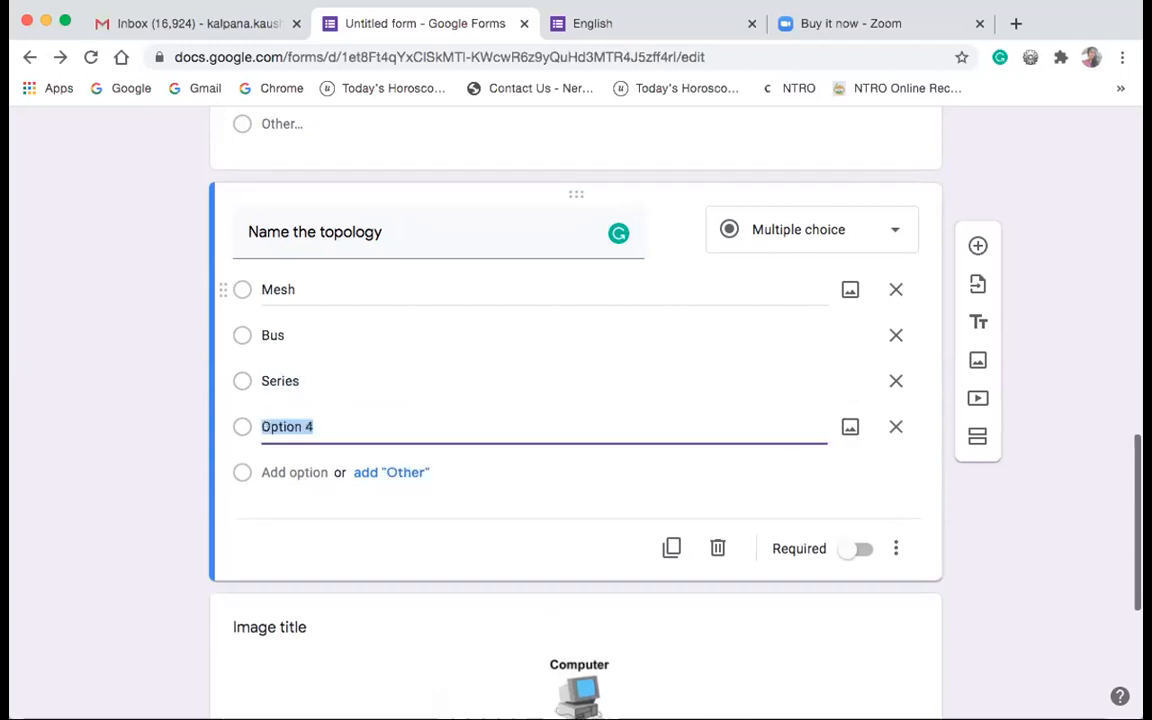
{"action": "type", "text": "Tree"}
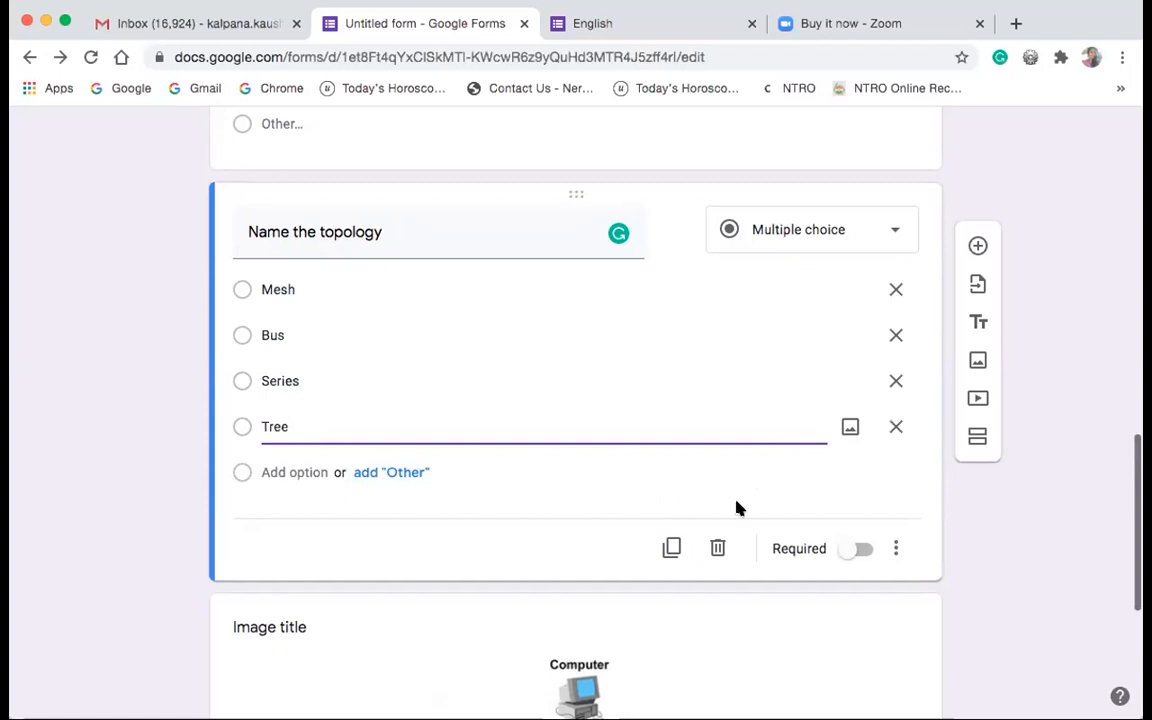
{"action": "left_click", "coordinate": [866, 551]}
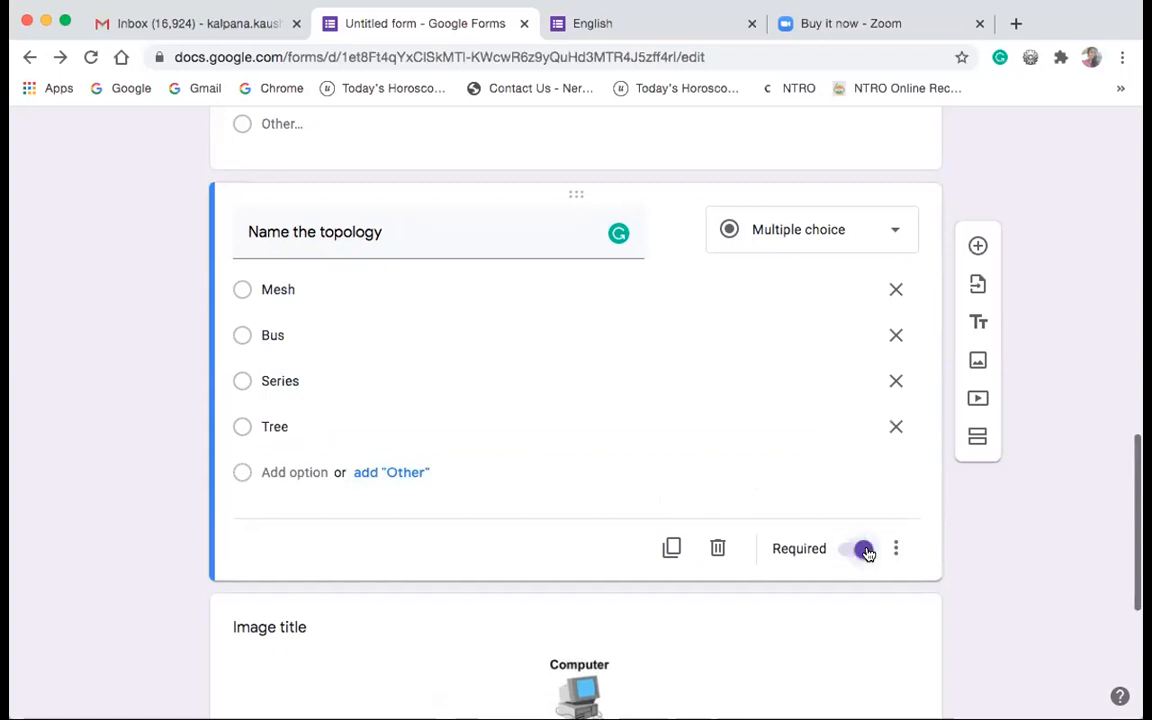
- Limit the form to 1 response per respondent in the general settings and save the settings
{"action": "scroll", "coordinate": [1012, 569], "scroll_direction": "down", "scroll_amount": 3}
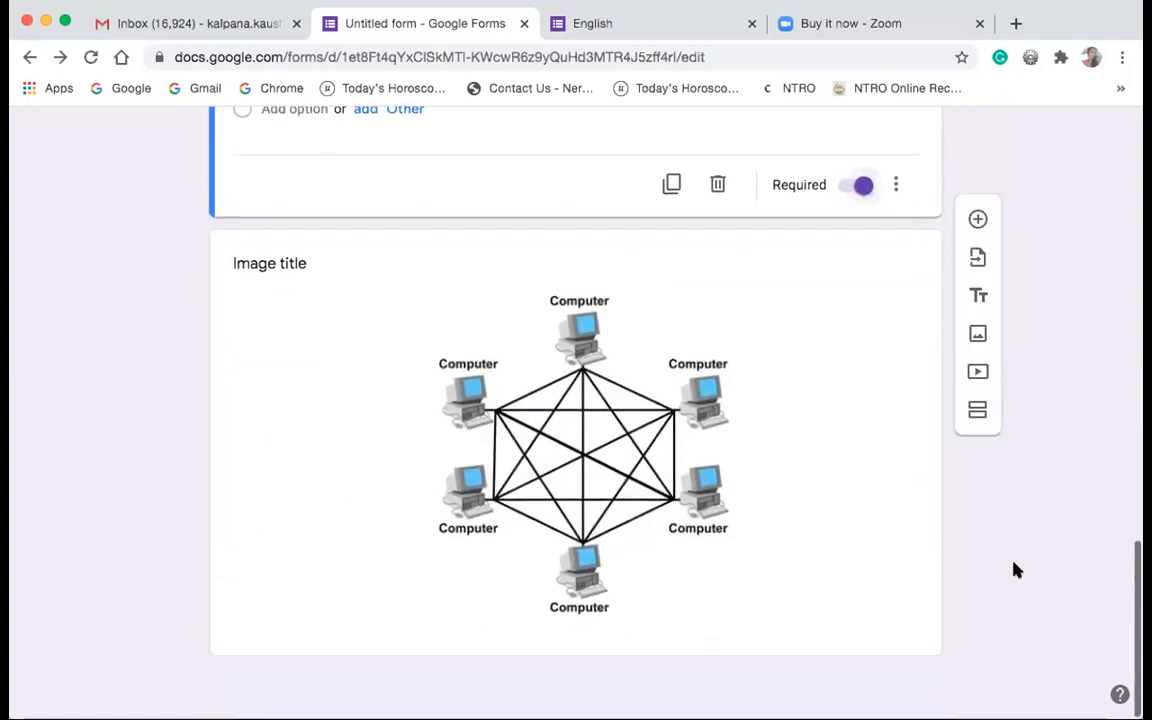
{"action": "scroll", "coordinate": [1014, 569], "scroll_direction": "up", "scroll_amount": 10}
{"action": "scroll", "coordinate": [1013, 569], "scroll_direction": "up", "scroll_amount": 3}
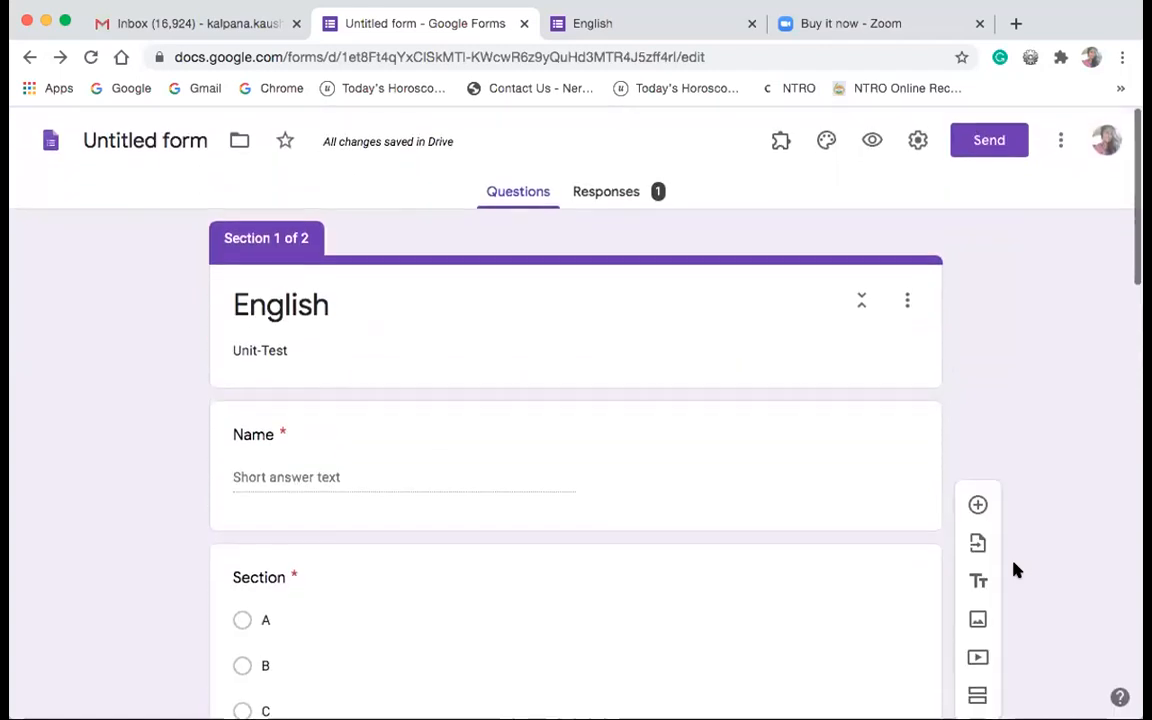
{"action": "left_click", "coordinate": [918, 140]}
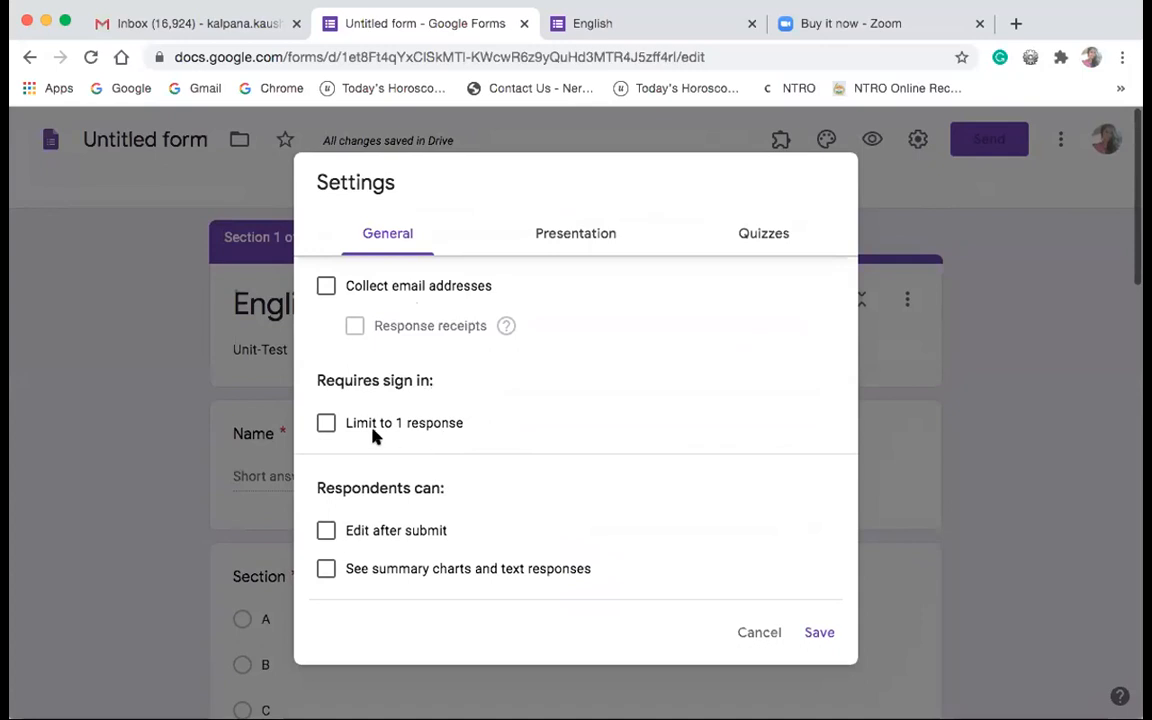
{"action": "left_click", "coordinate": [326, 424]}
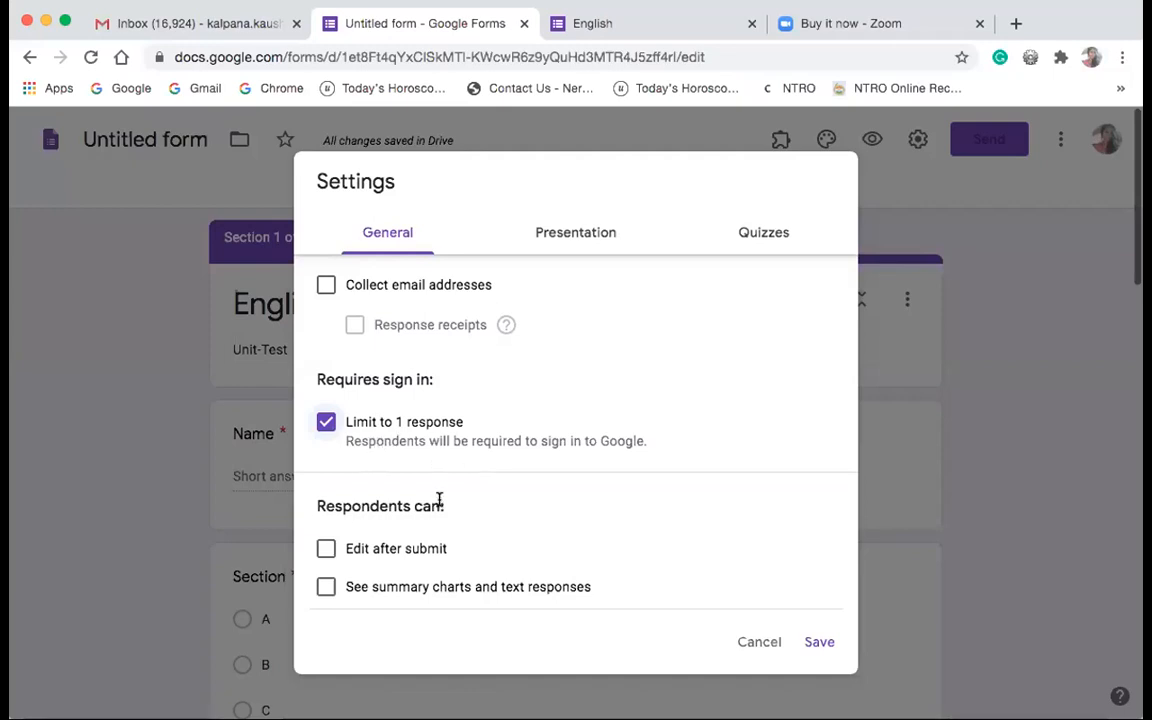
{"action": "scroll", "coordinate": [450, 490], "scroll_direction": "down", "scroll_amount": 2}
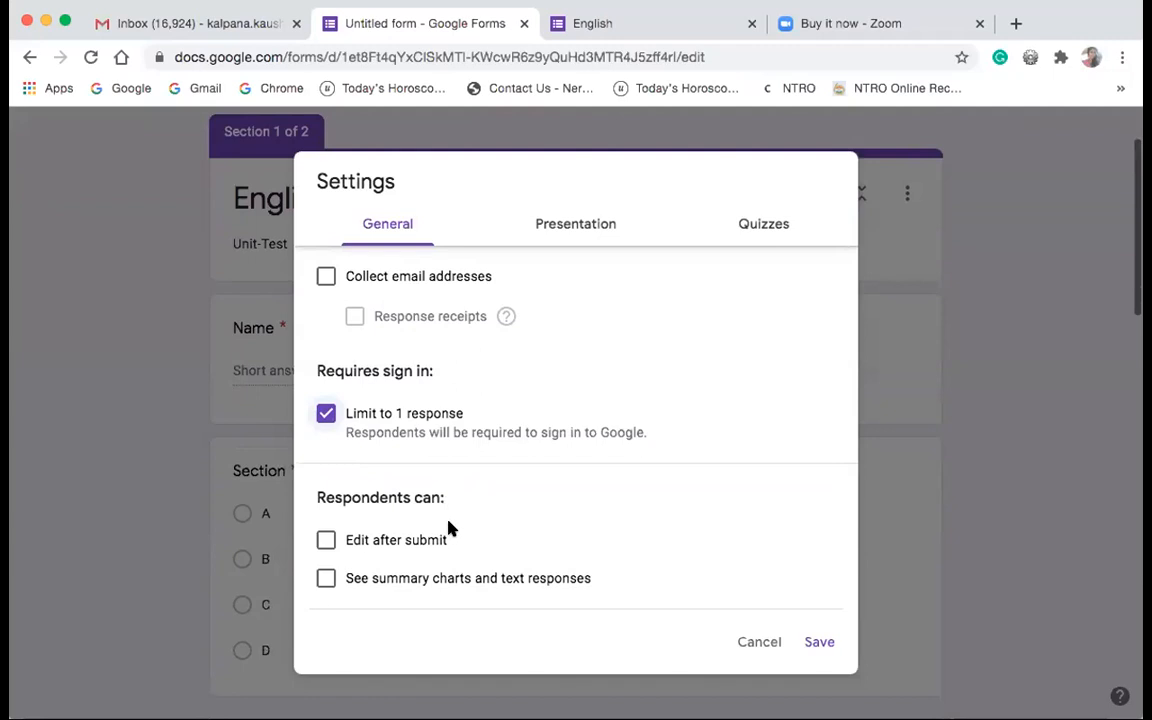
{"action": "left_click", "coordinate": [818, 641]}
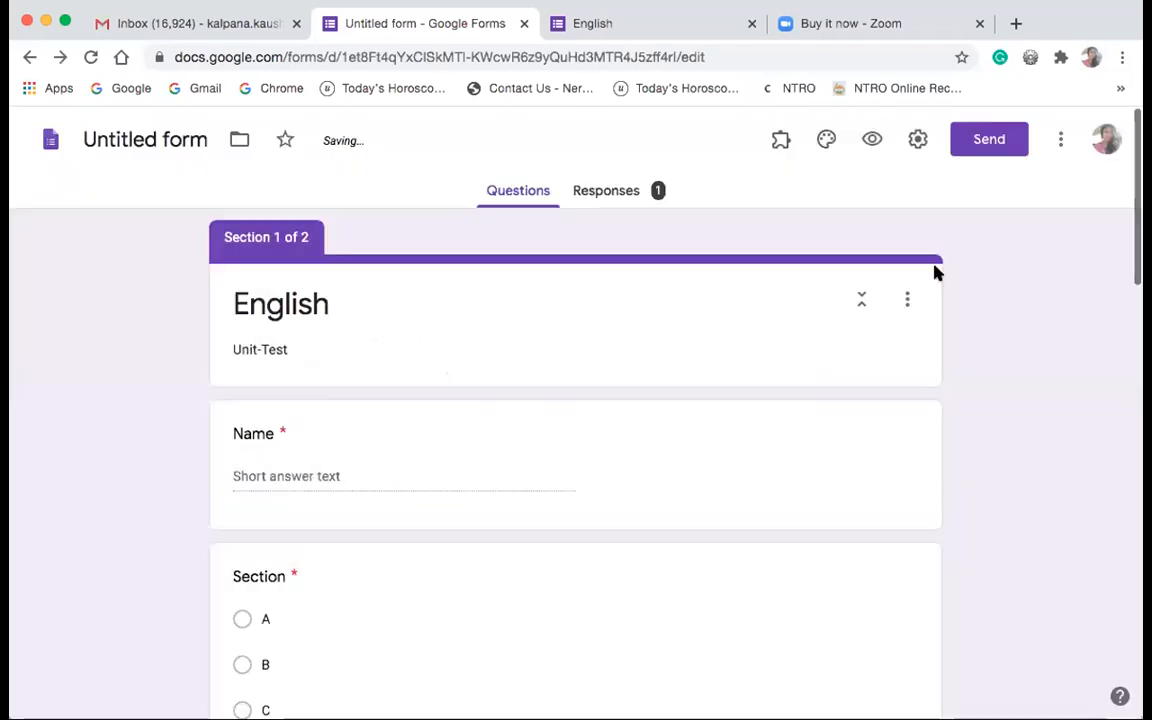
- Reopen the form settings and review the presentation options and the one-response limit
{"action": "left_click", "coordinate": [917, 141]}
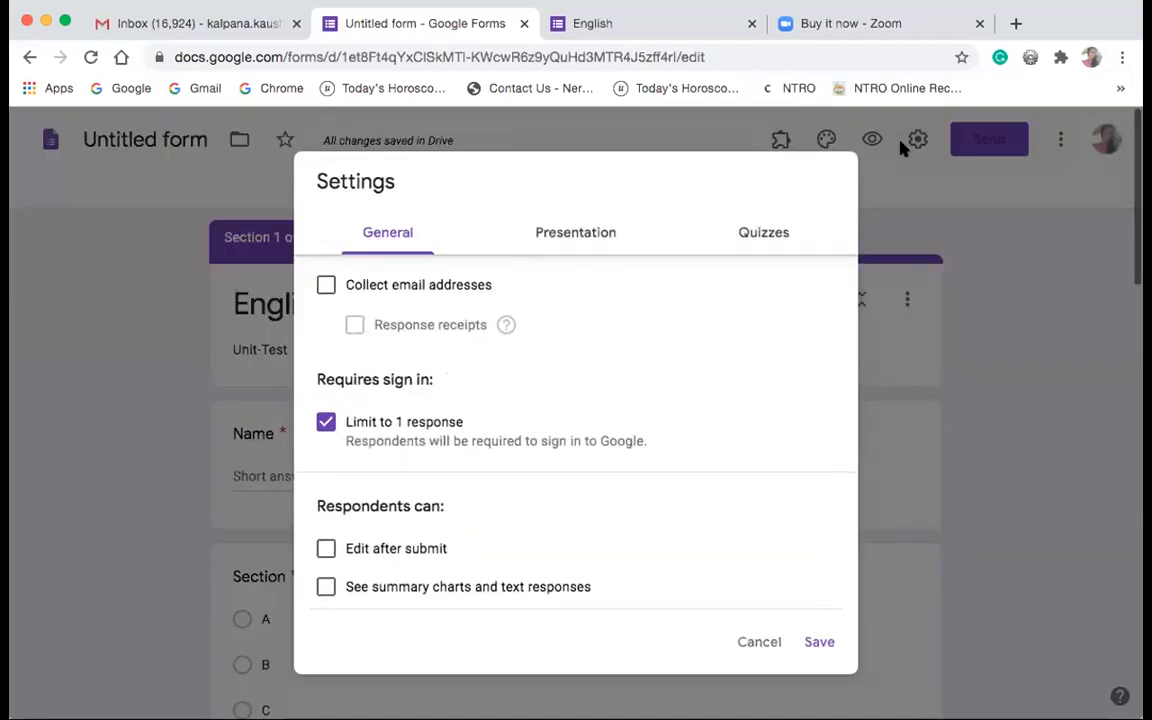
{"action": "left_click", "coordinate": [572, 236]}
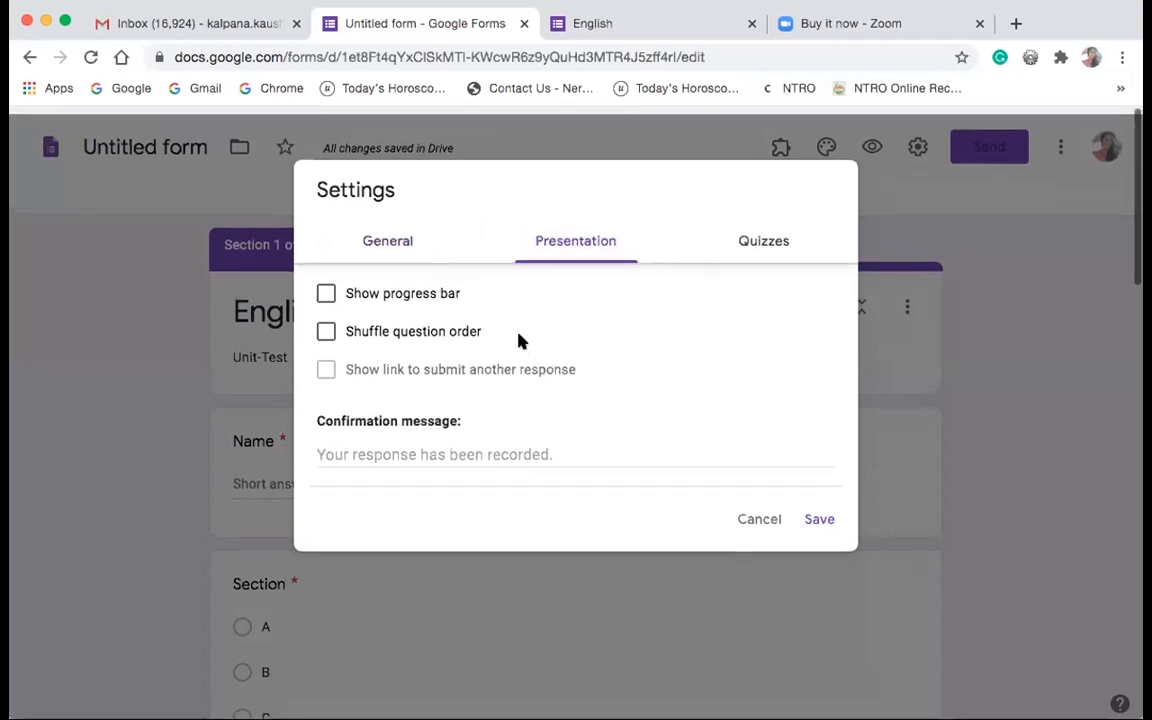
{"action": "scroll", "coordinate": [518, 342], "scroll_direction": "down", "scroll_amount": 2}
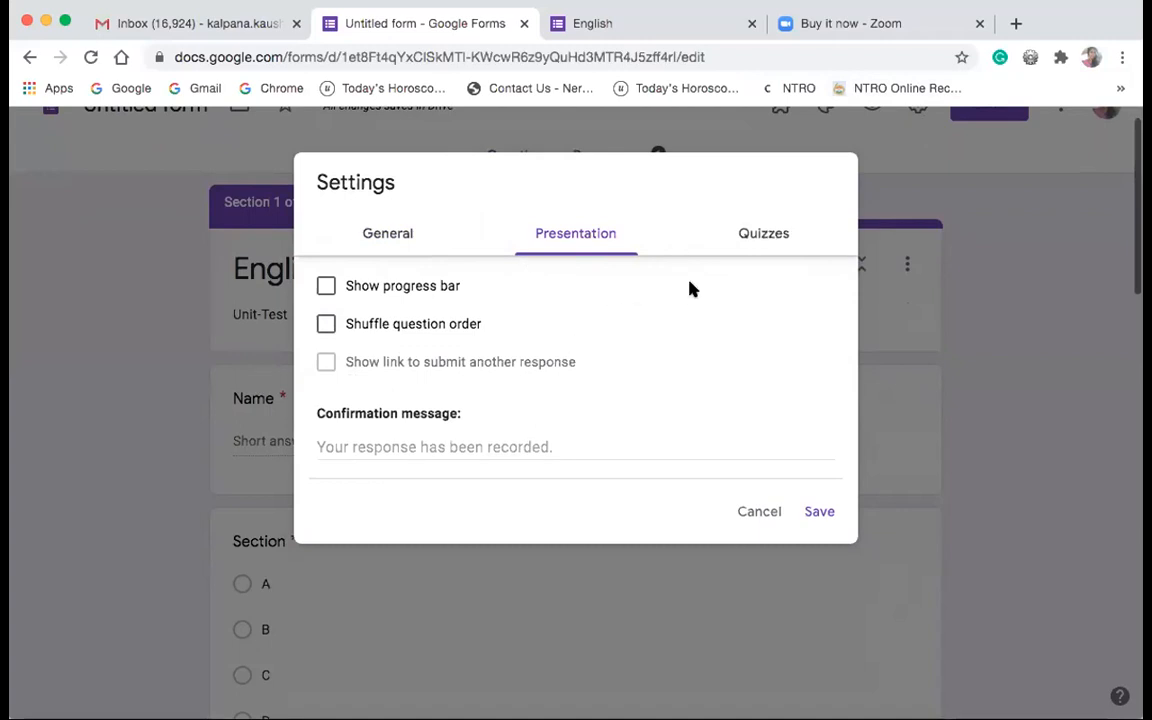
{"action": "scroll", "coordinate": [821, 300], "scroll_direction": "up", "scroll_amount": 1}
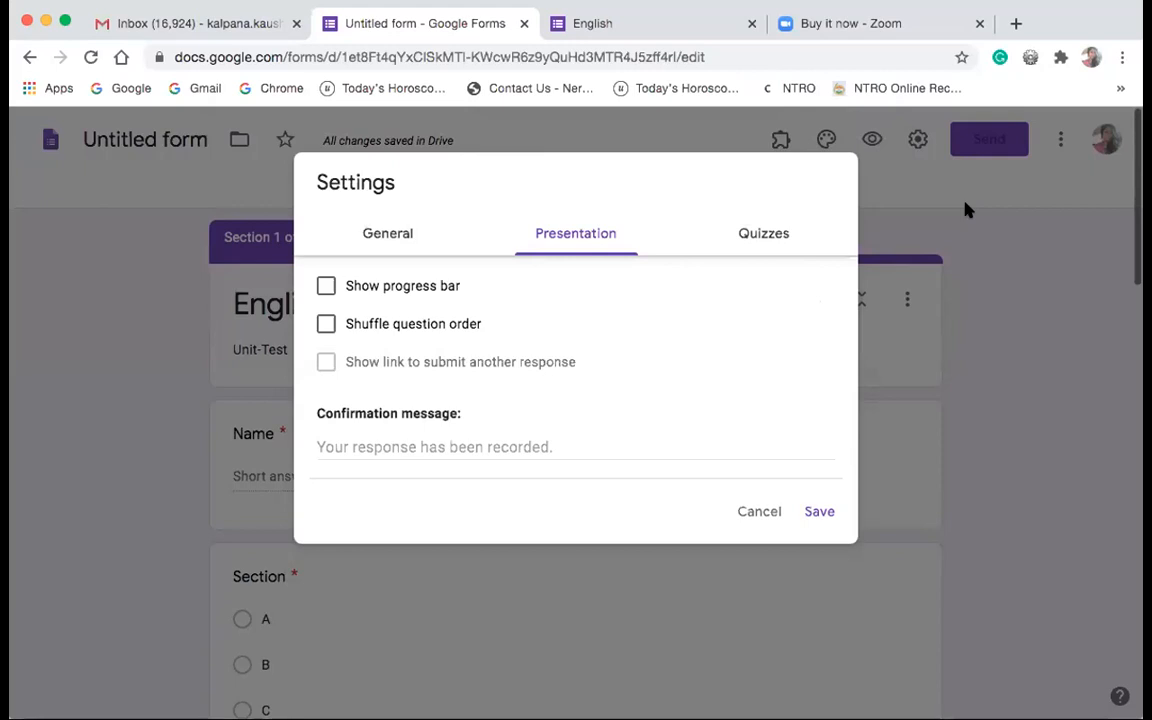
{"action": "left_click", "coordinate": [386, 233]}
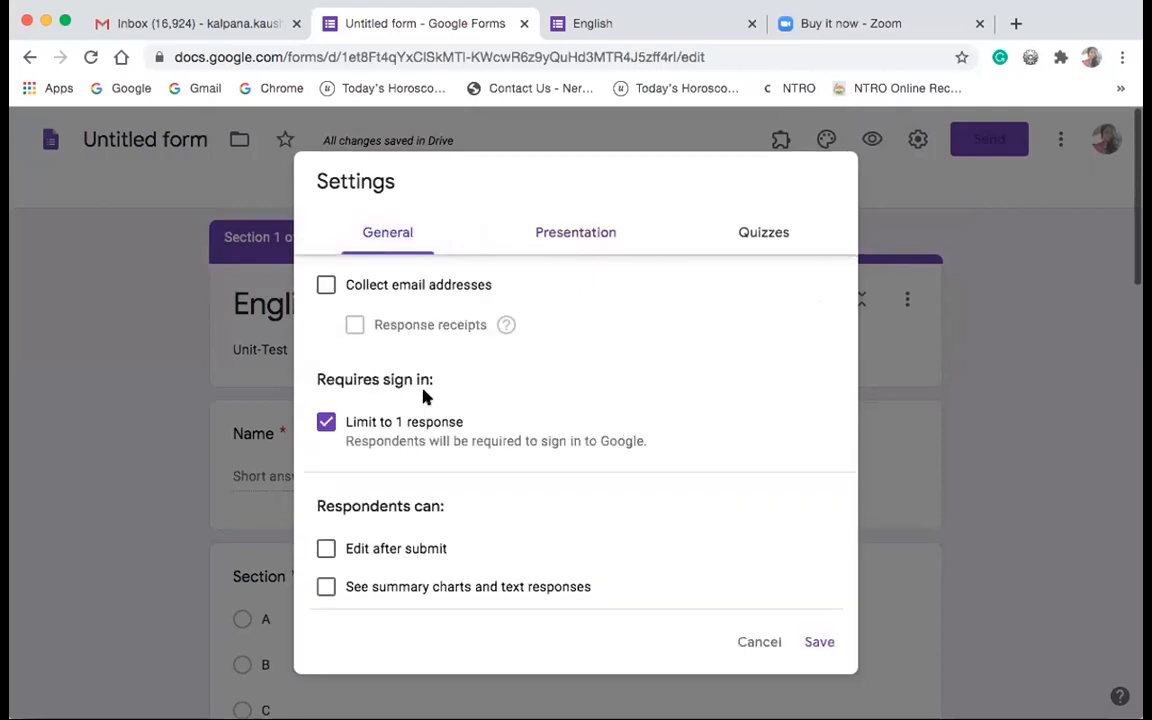
{"action": "left_click", "coordinate": [326, 422]}
{"action": "left_click", "coordinate": [326, 422]}
{"action": "left_click", "coordinate": [580, 232]}
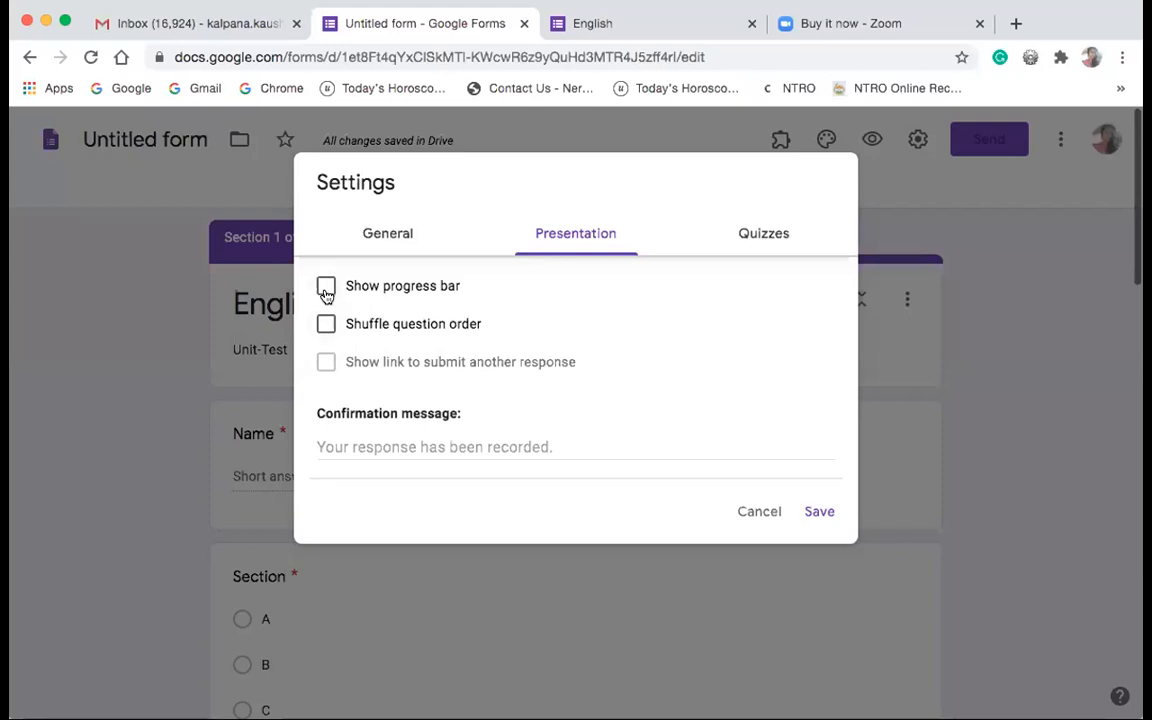
- Turn the form into a quiz in the form settings
{"action": "left_click", "coordinate": [757, 236]}
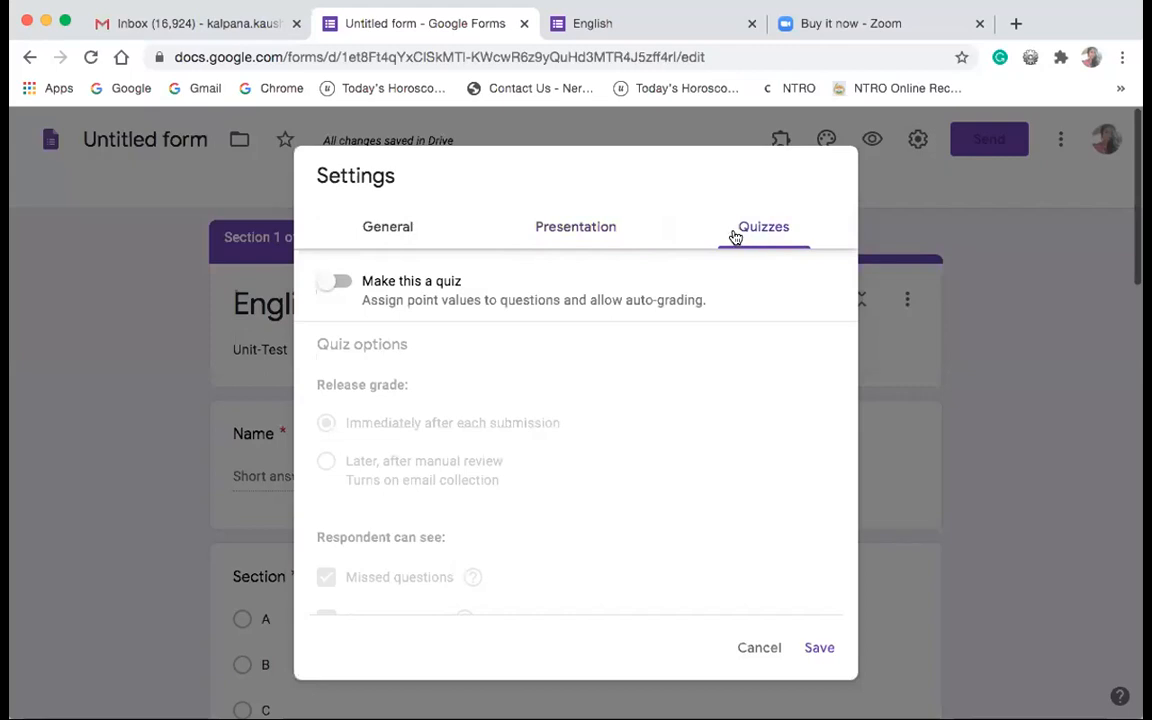
{"action": "scroll", "coordinate": [569, 430], "scroll_direction": "down", "scroll_amount": 2}
{"action": "scroll", "coordinate": [569, 430], "scroll_direction": "up", "scroll_amount": 2}
{"action": "left_click", "coordinate": [335, 282]}
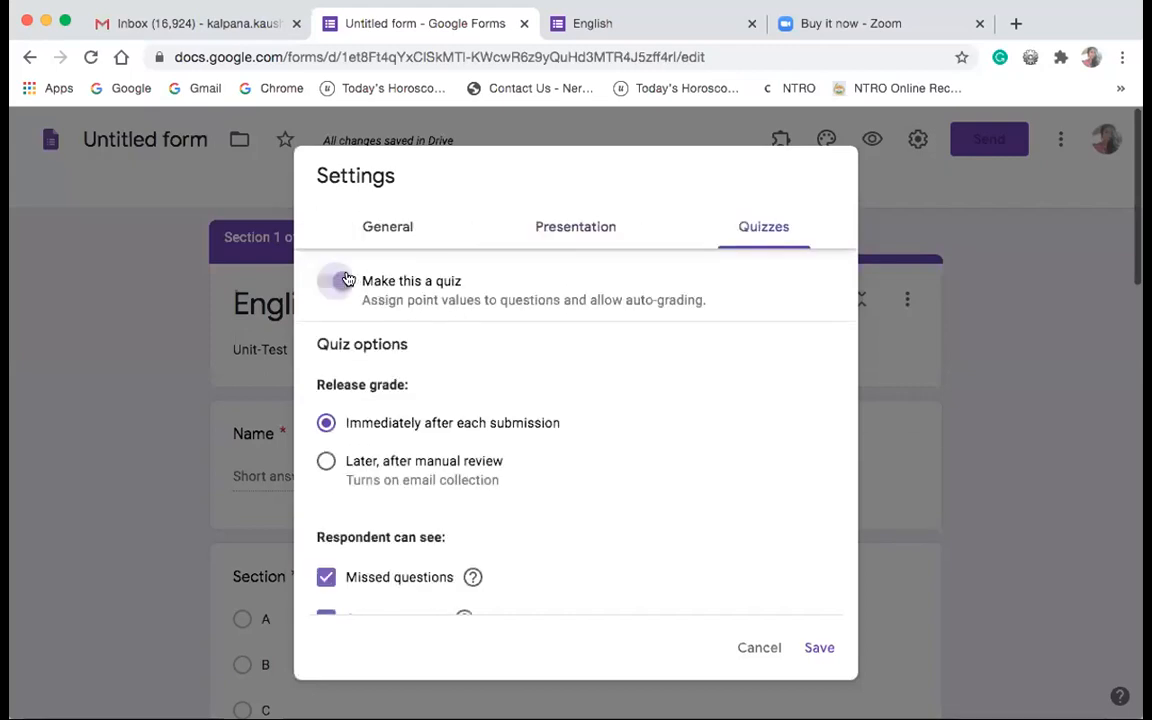
- Set the form's confirmation message to "Exam Done !"
{"action": "left_click", "coordinate": [576, 230]}
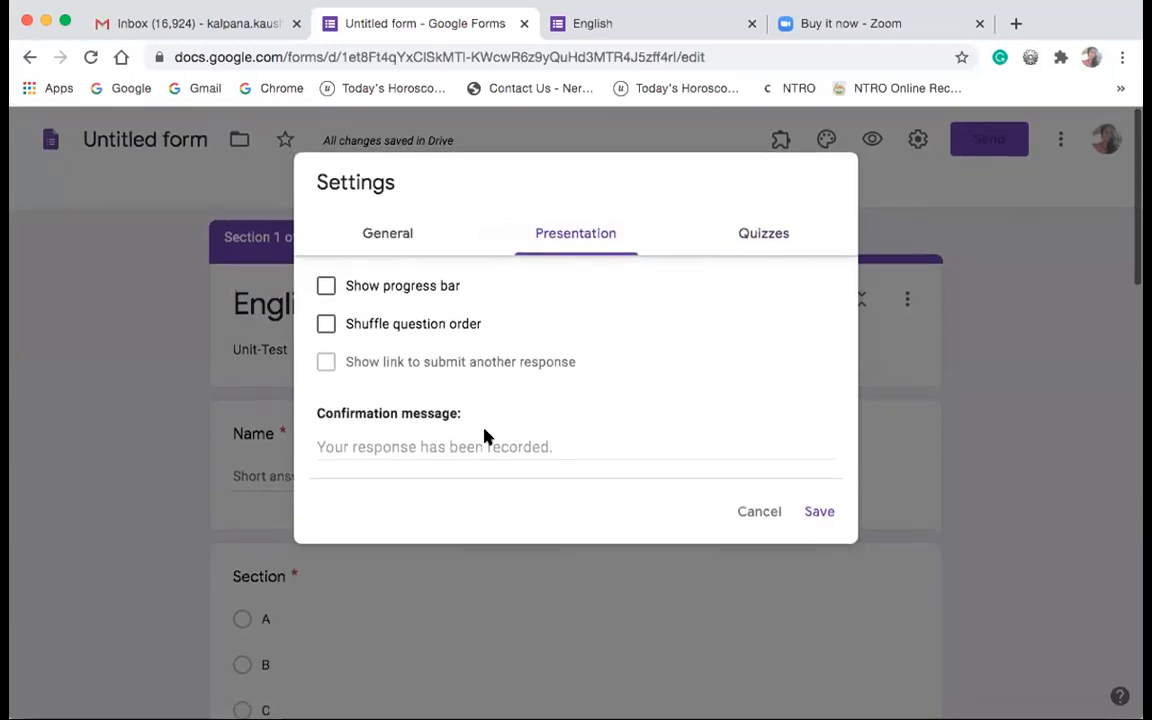
{"action": "left_click", "coordinate": [434, 443]}
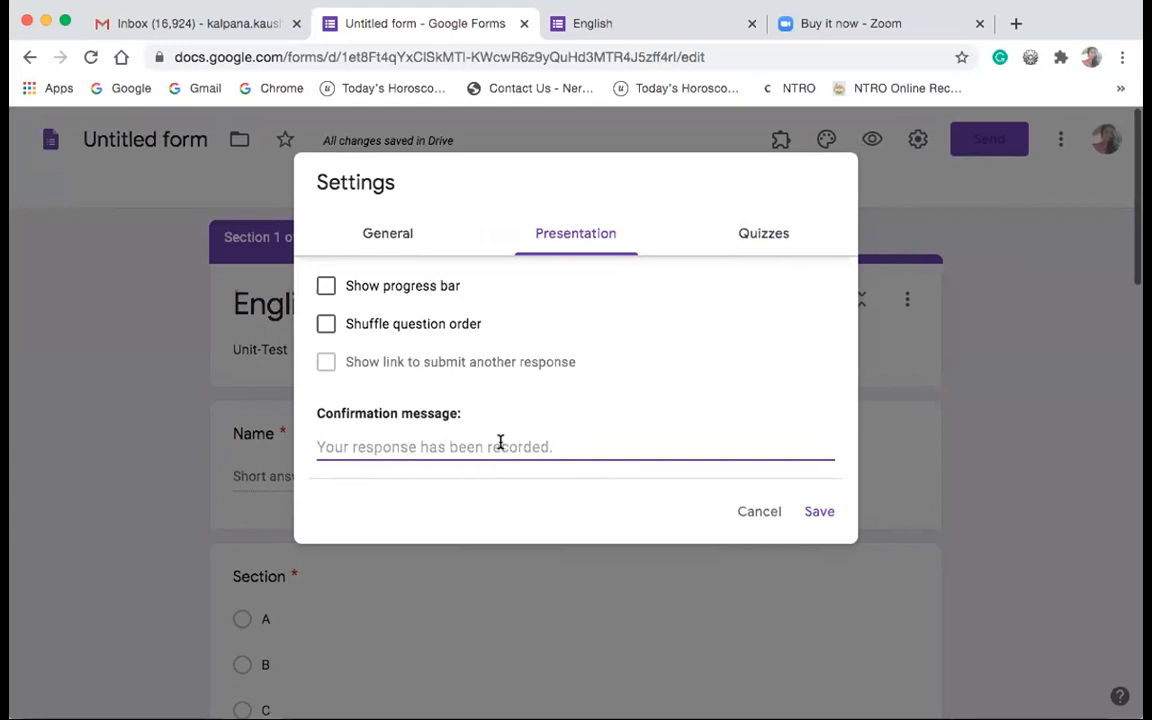
{"action": "type", "text": "Exam"}
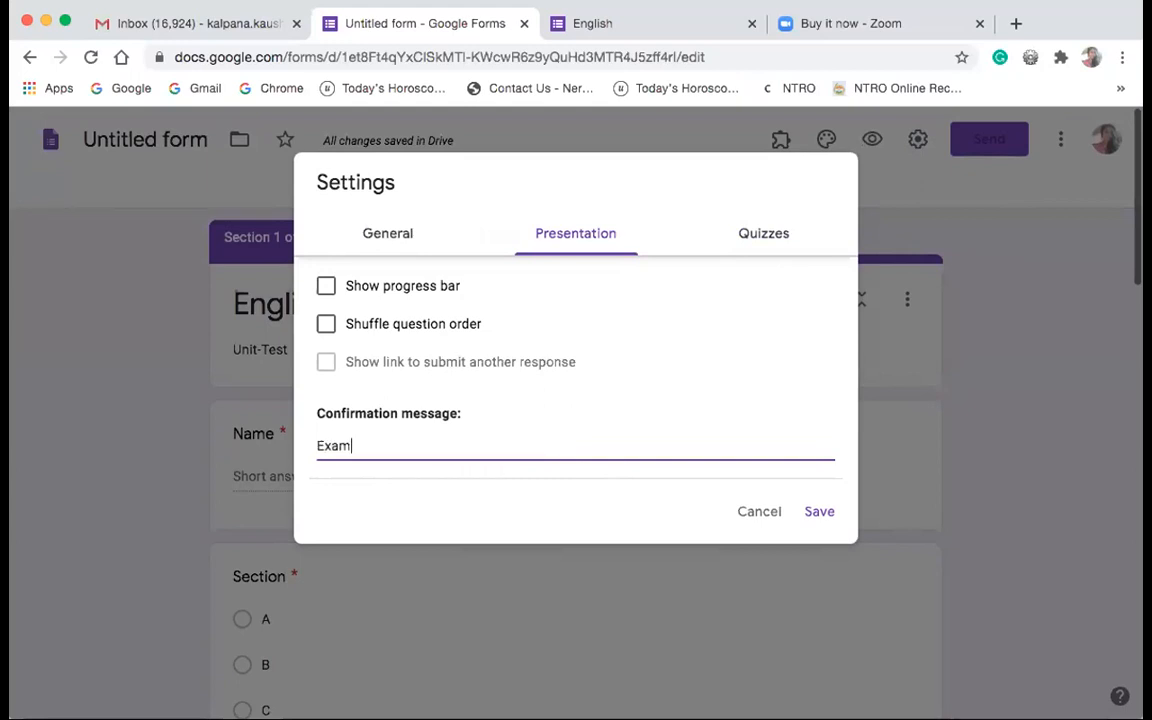
{"action": "type", "text": " Done !"}
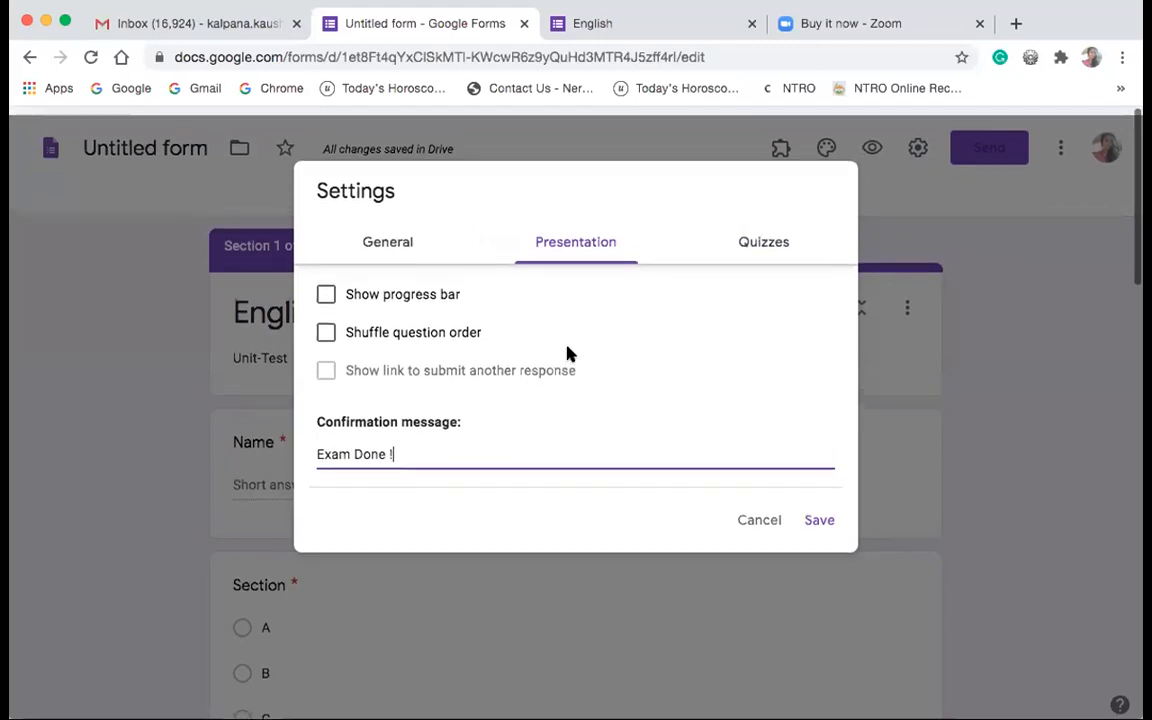
- Stop respondents from seeing the correct answers in the quiz options
{"action": "left_click", "coordinate": [766, 238]}
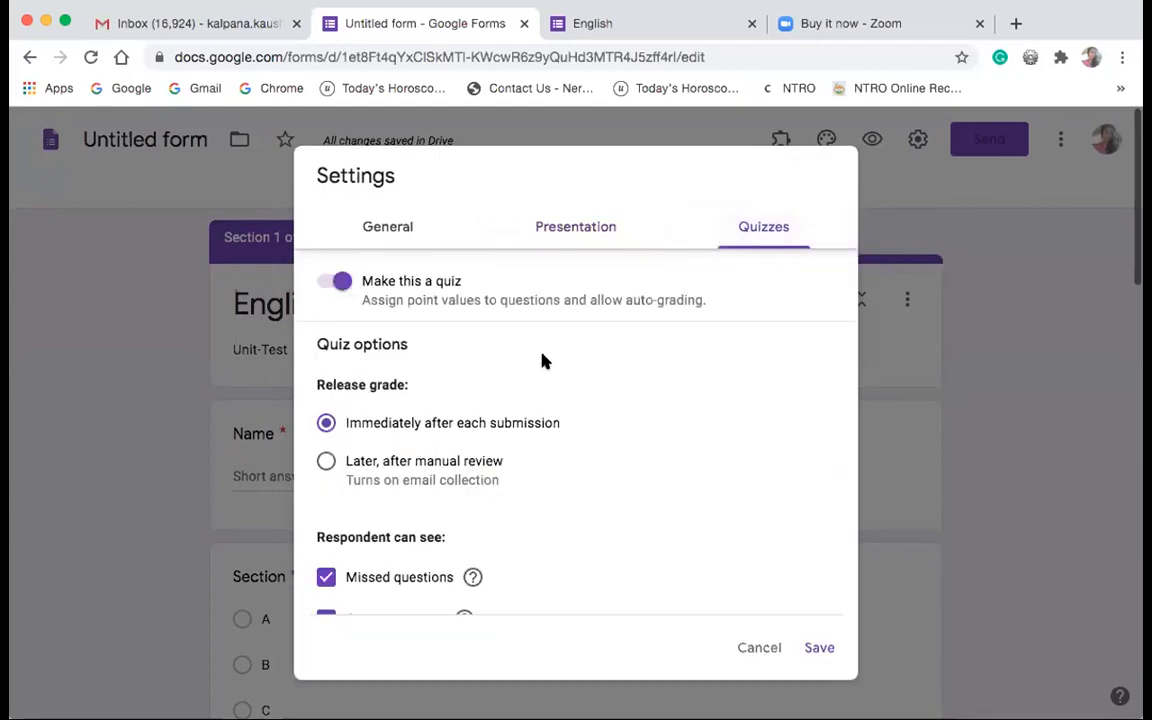
{"action": "left_click", "coordinate": [583, 234]}
{"action": "scroll", "coordinate": [563, 388], "scroll_direction": "down", "scroll_amount": 2}
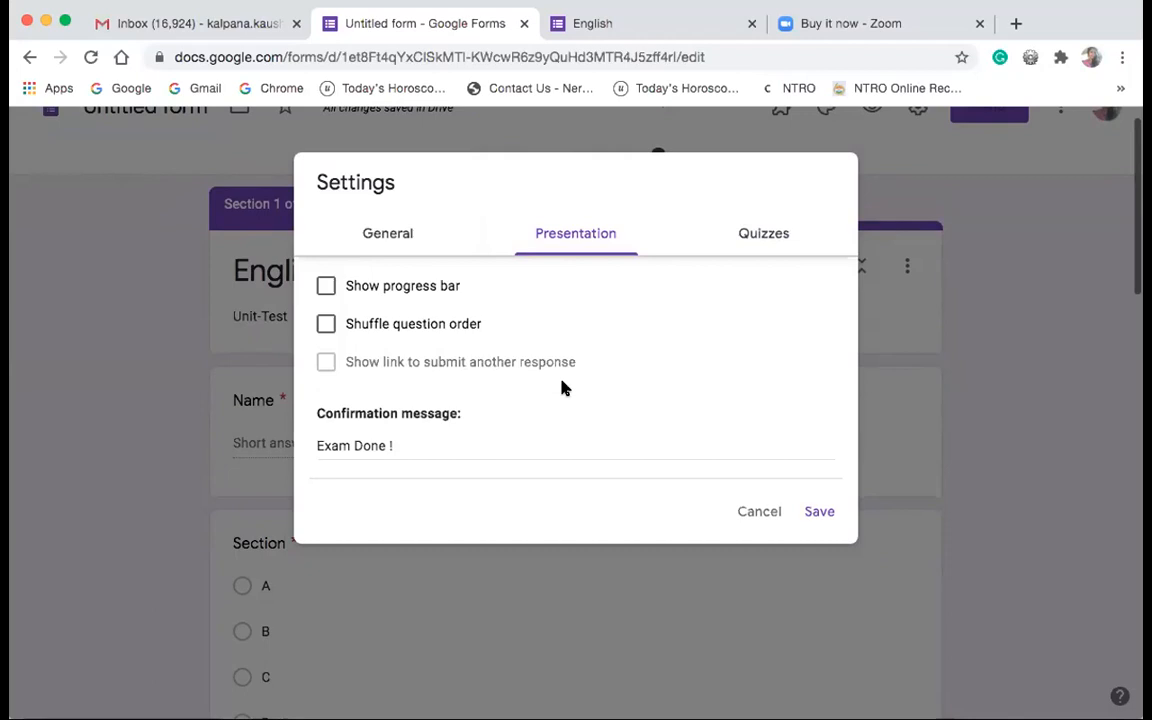
{"action": "left_click", "coordinate": [763, 237]}
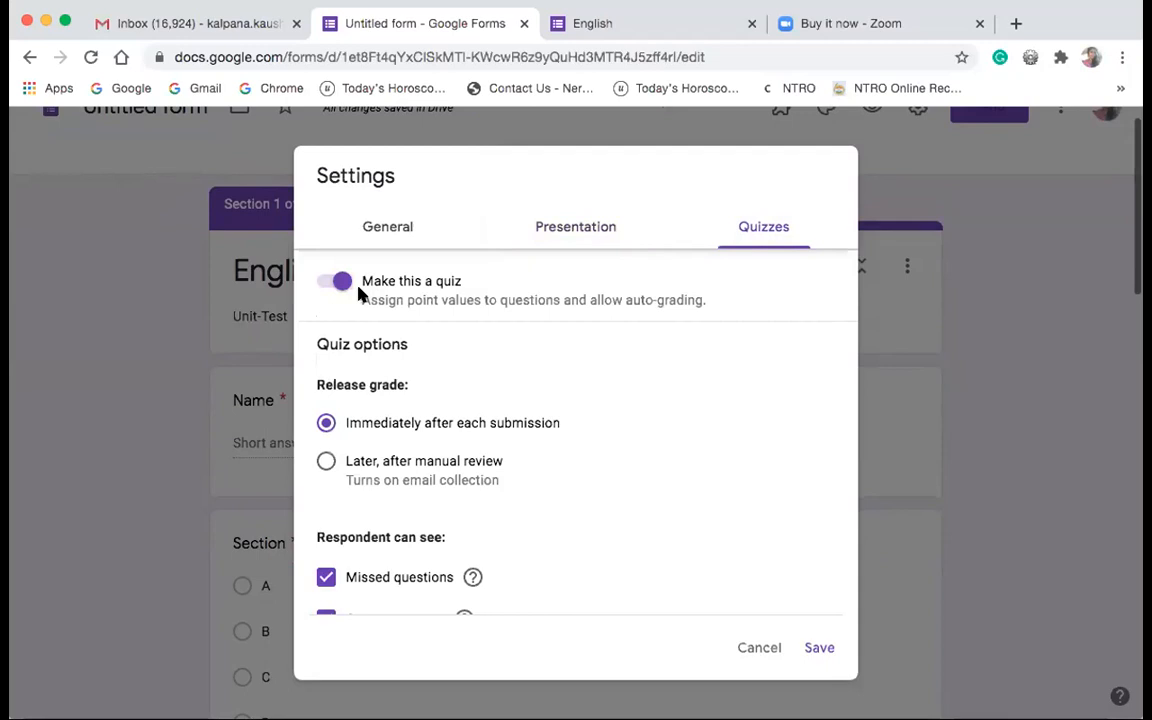
{"action": "scroll", "coordinate": [478, 437], "scroll_direction": "down", "scroll_amount": 2}
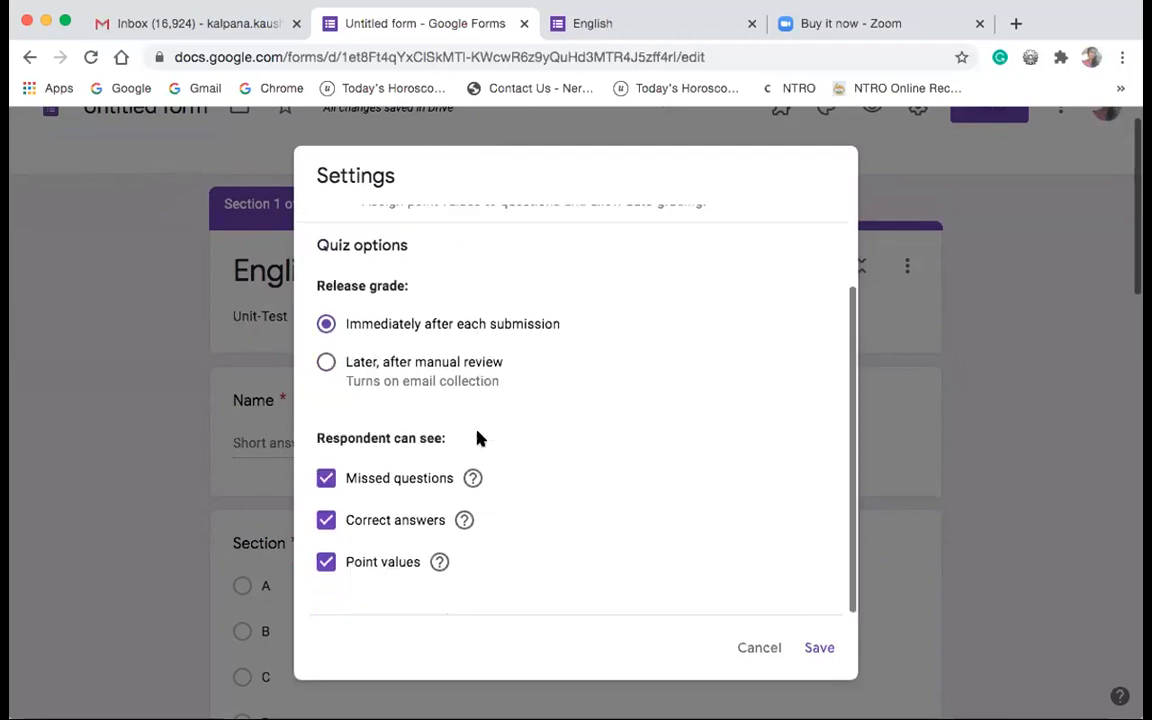
{"action": "left_click", "coordinate": [324, 525]}
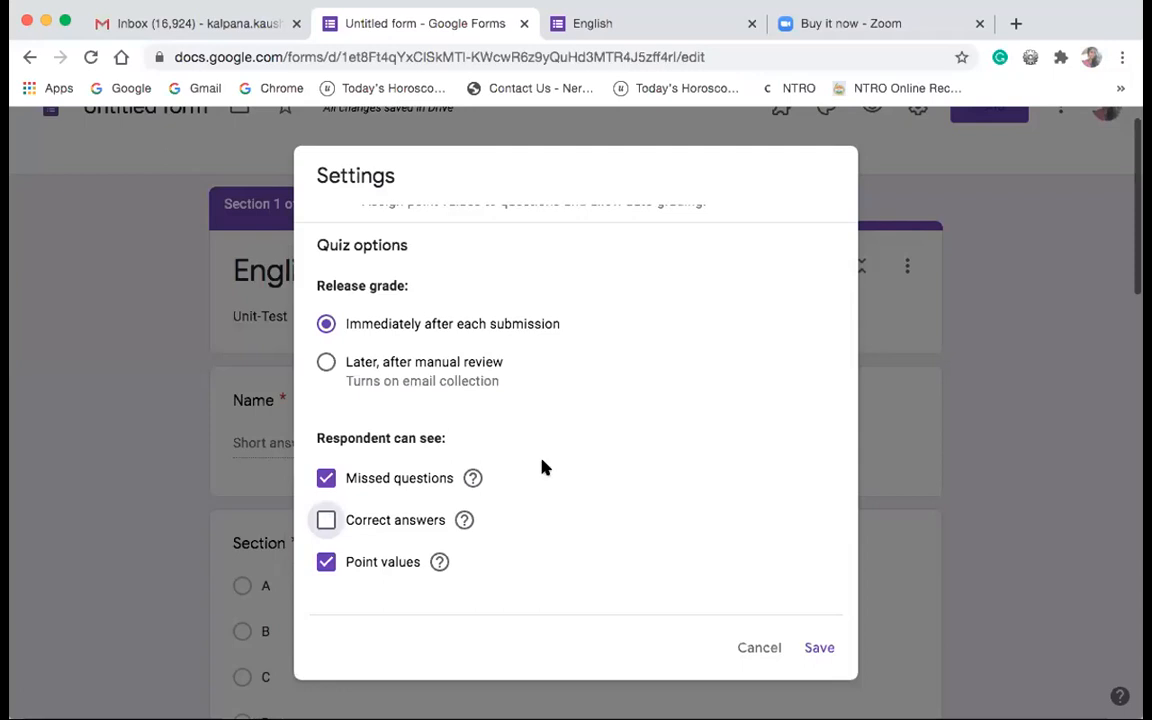
- Set the quiz grades to be released later, after manual review
{"action": "scroll", "coordinate": [542, 465], "scroll_direction": "up", "scroll_amount": 2}
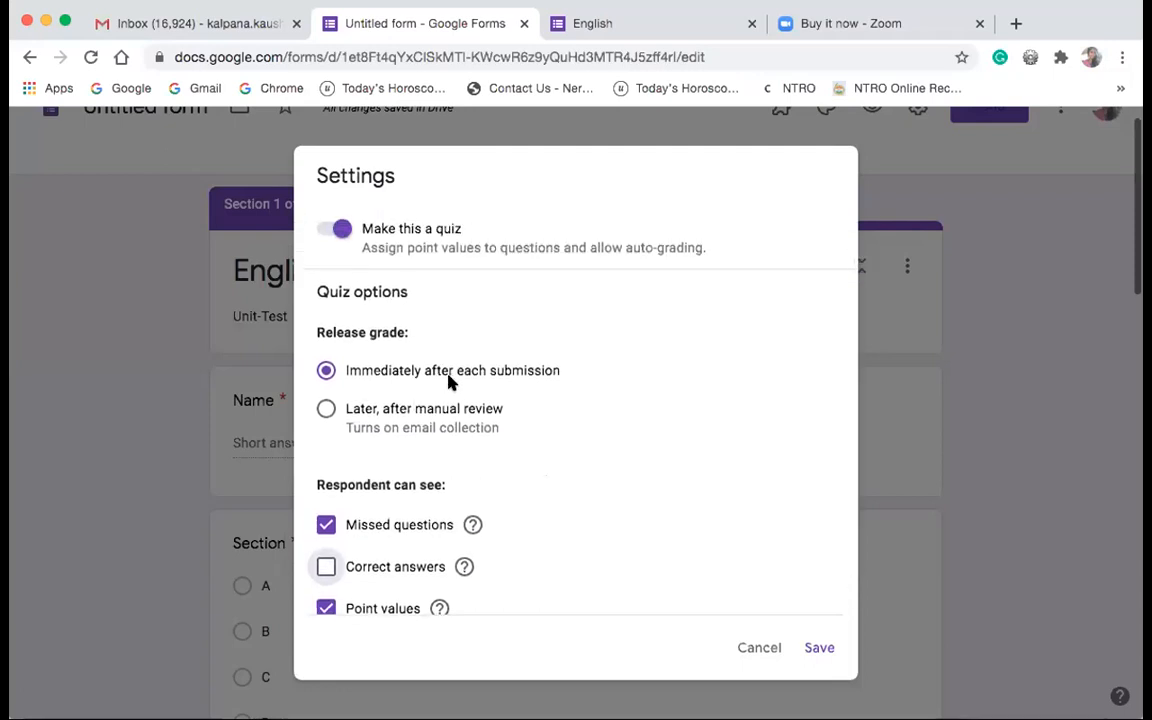
{"action": "scroll", "coordinate": [448, 380], "scroll_direction": "up", "scroll_amount": 1}
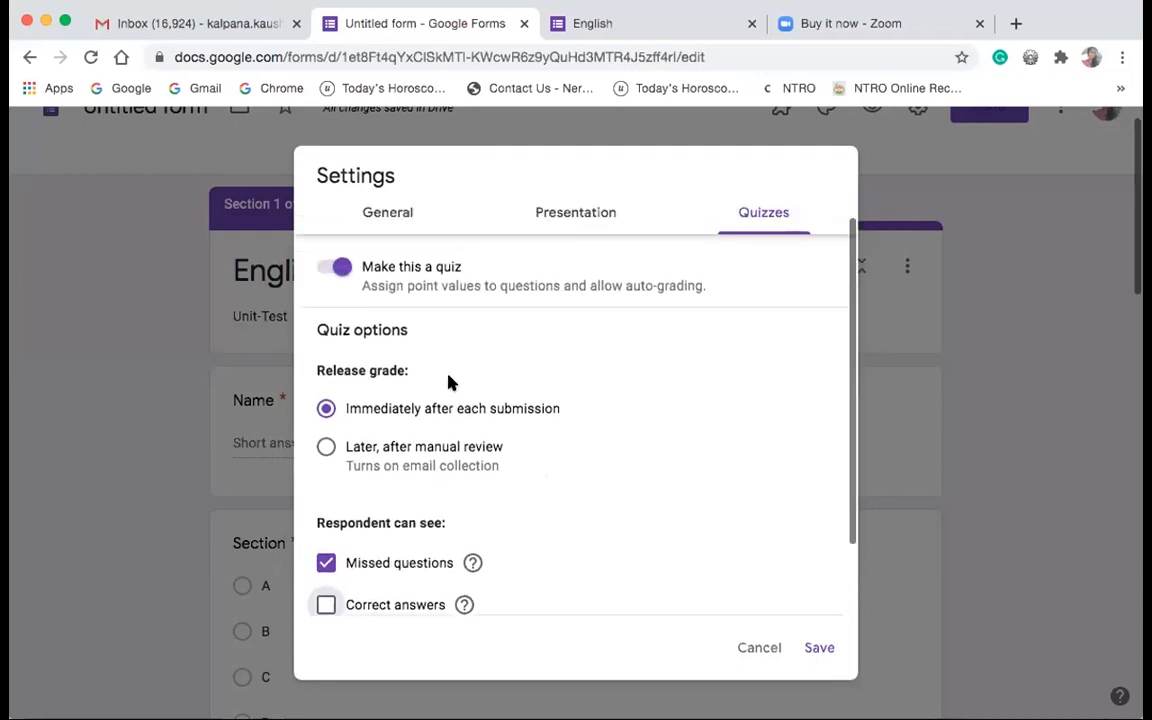
{"action": "scroll", "coordinate": [448, 380], "scroll_direction": "down", "scroll_amount": 2}
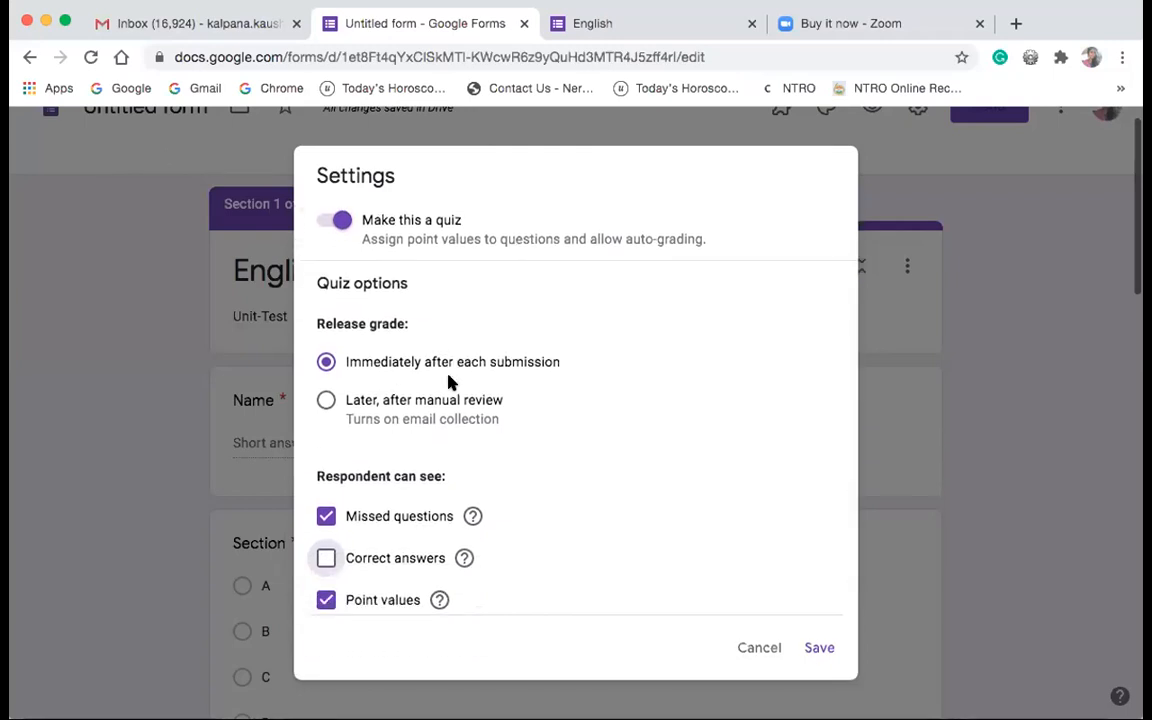
{"action": "scroll", "coordinate": [448, 380], "scroll_direction": "down", "scroll_amount": 1}
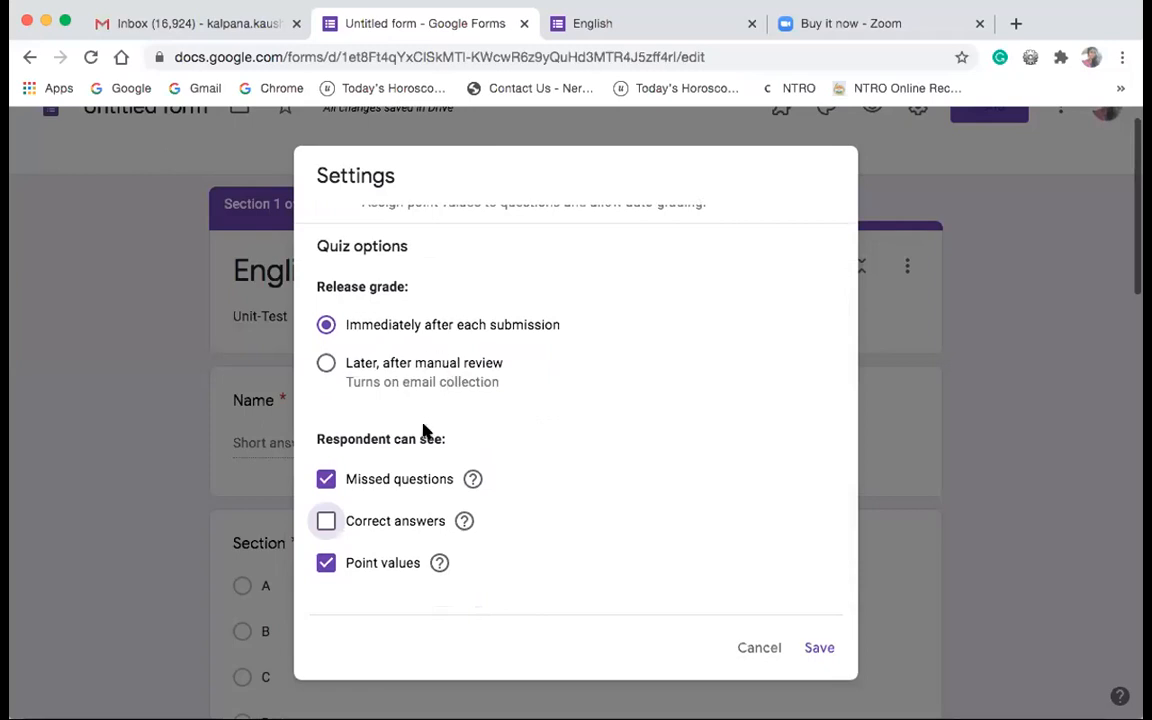
{"action": "left_click", "coordinate": [326, 365]}
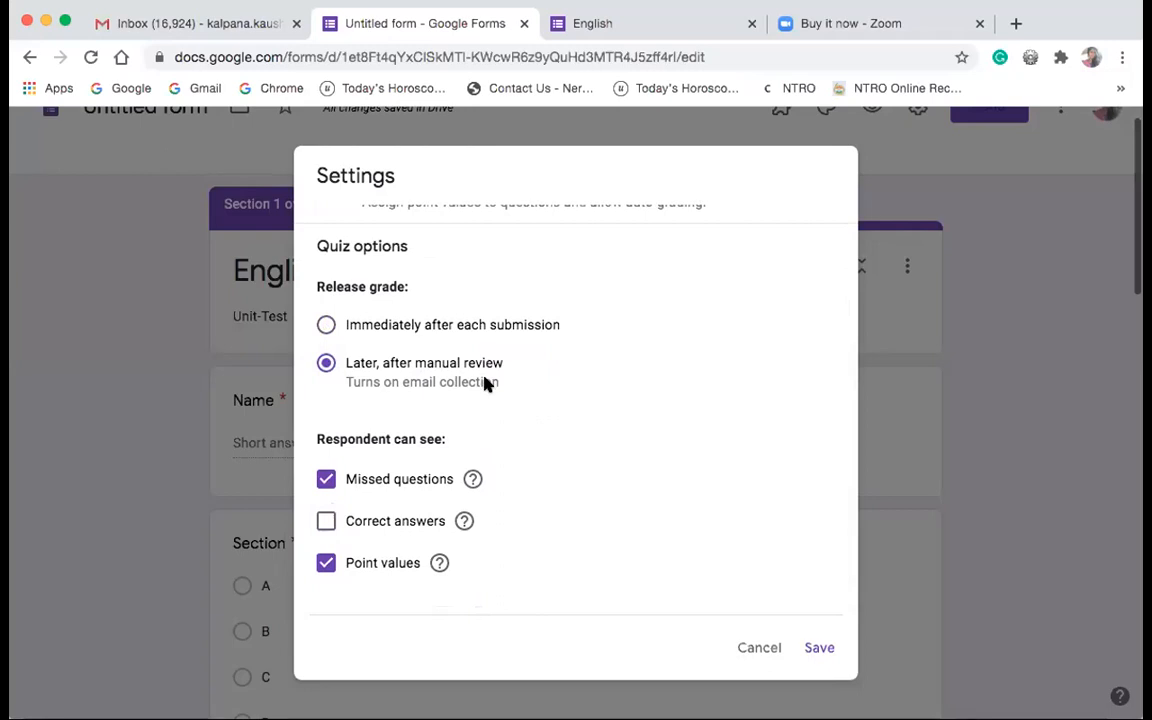